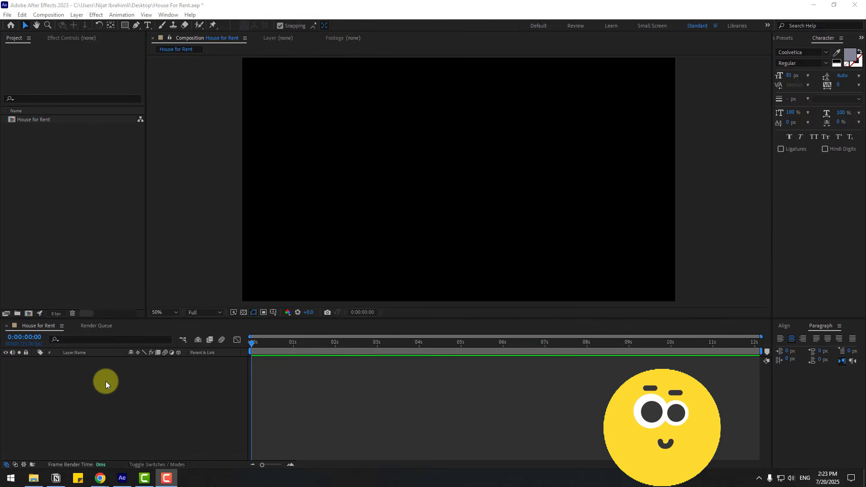
Create a new solid layer named BG in the House for Rent composition.
{"action": "right_click", "coordinate": [96, 380]}
{"action": "mouse_move", "coordinate": [149, 275]}
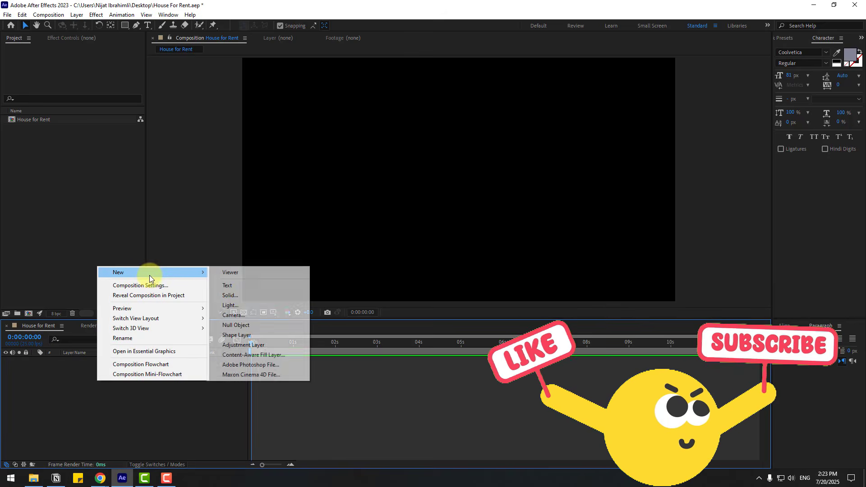
{"action": "left_click", "coordinate": [240, 294]}
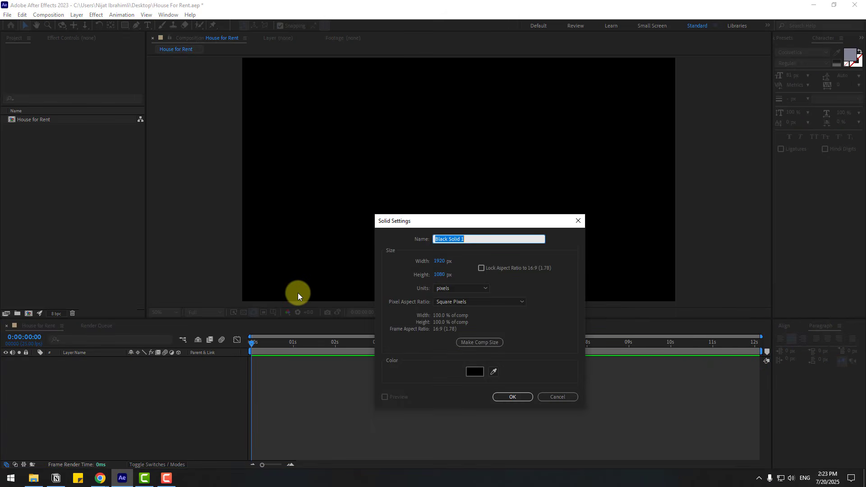
{"action": "type", "text": "BG"}
{"action": "left_click", "coordinate": [504, 397]}
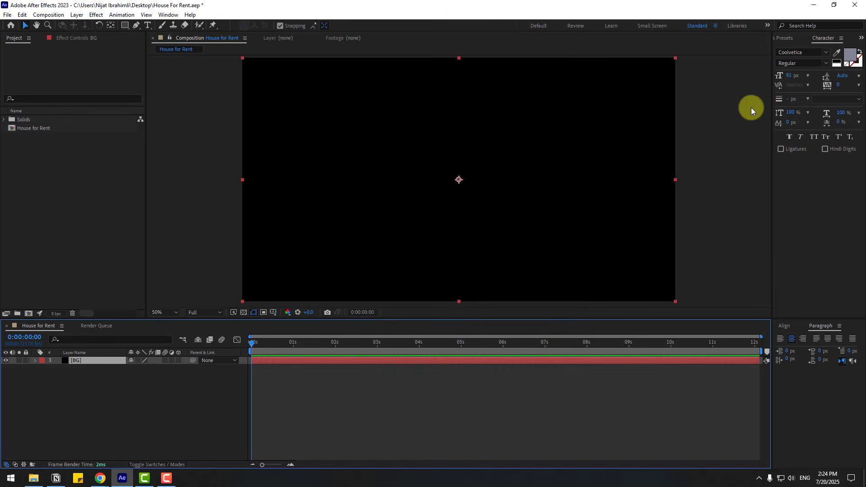
Find the Fill effect by searching for "fill" and apply it to the BG layer.
{"action": "left_click", "coordinate": [789, 39]}
{"action": "left_click", "coordinate": [819, 51]}
{"action": "key", "text": "BackSpace"}
{"action": "key", "text": "BackSpace"}
{"action": "key", "text": "BackSpace"}
{"action": "key", "text": "BackSpace"}
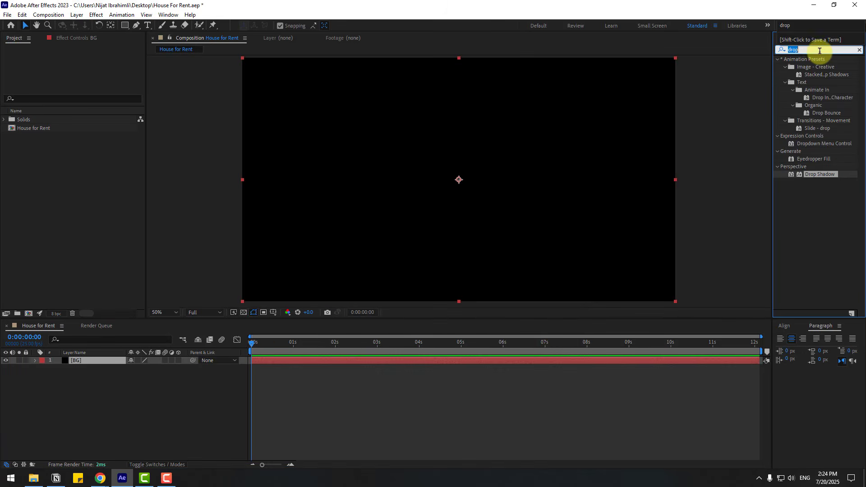
{"action": "type", "text": "fill"}
{"action": "left_click_drag", "start_coordinate": [804, 106], "coordinate": [80, 362]}
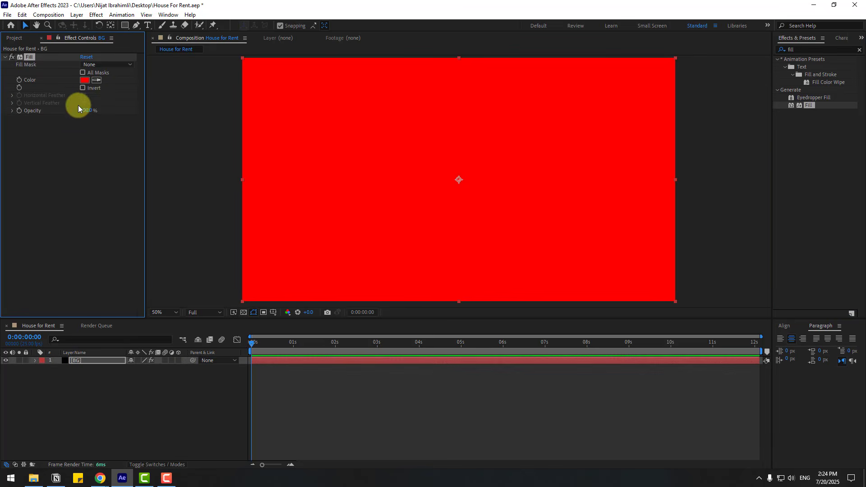
Set the BG layer's Fill effect color to pale blue EAF0FA and lock the layer.
{"action": "left_click", "coordinate": [84, 80]}
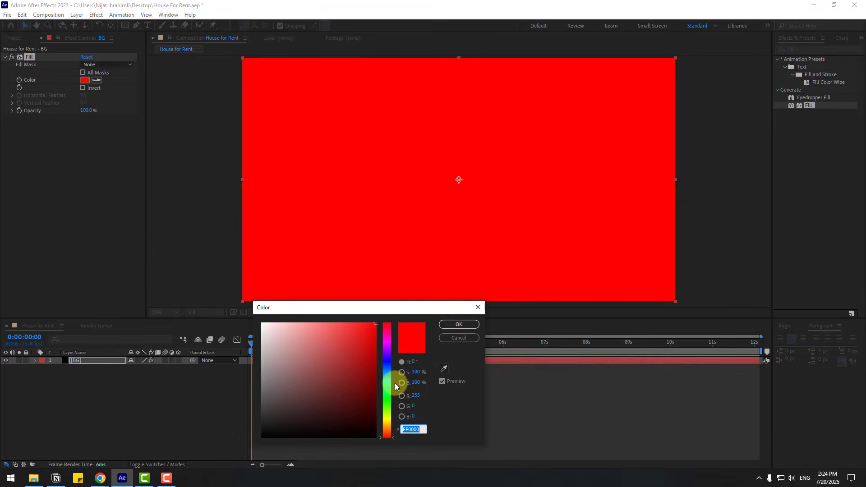
{"action": "left_click_drag", "start_coordinate": [384, 376], "coordinate": [385, 379]}
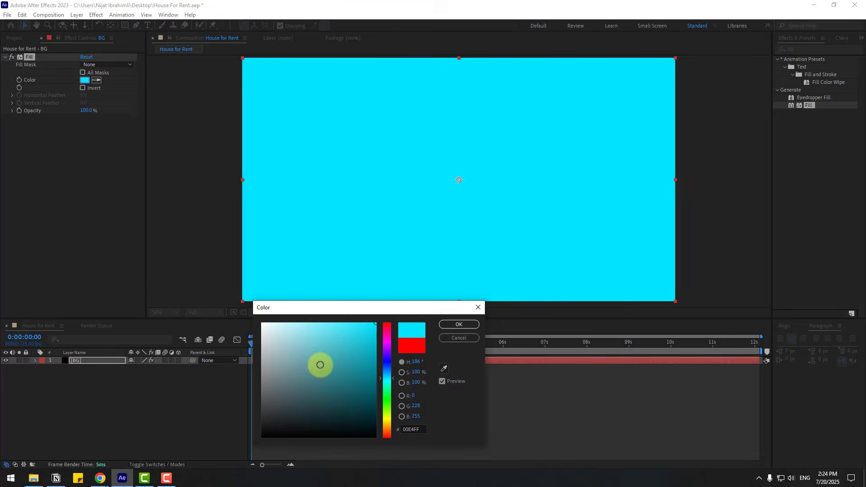
{"action": "left_click_drag", "start_coordinate": [320, 365], "coordinate": [268, 325]}
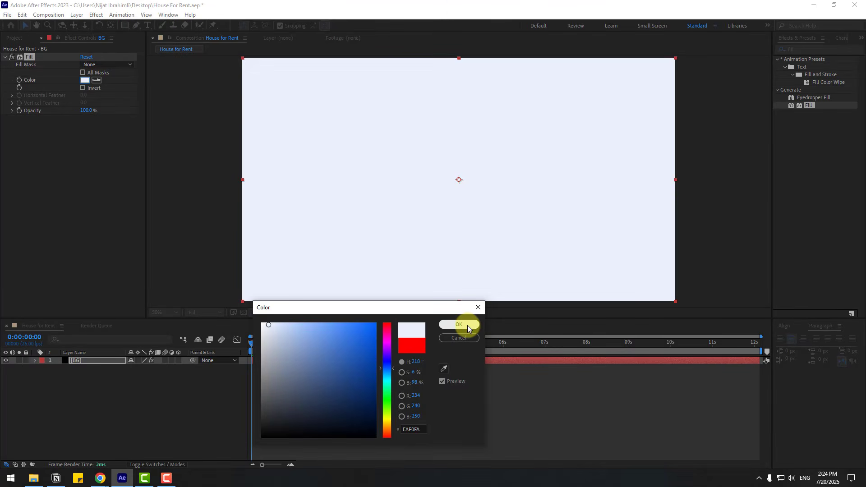
{"action": "left_click", "coordinate": [459, 325]}
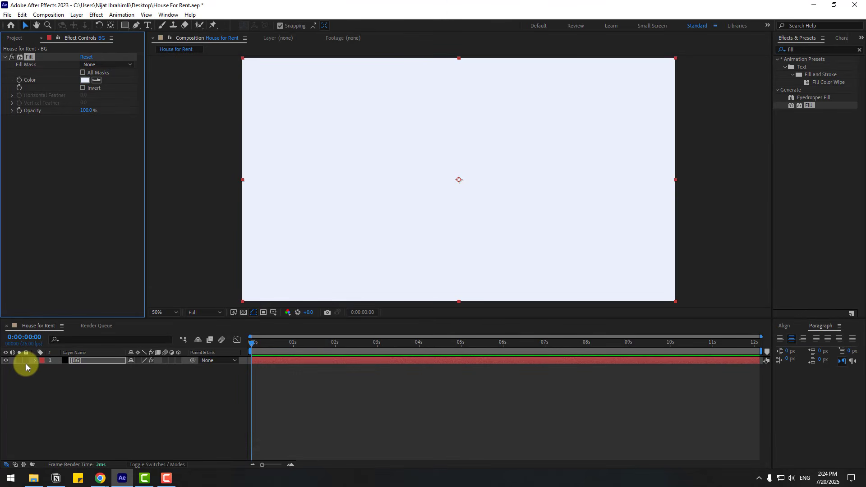
{"action": "left_click", "coordinate": [39, 389]}
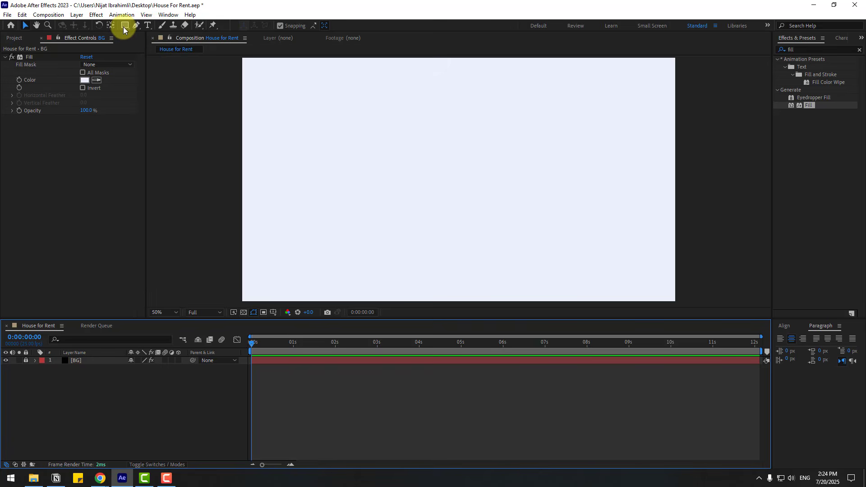
Draw a wide rounded rectangle about 982 by 146 px slightly above the middle of the composition.
{"action": "left_click_drag", "start_coordinate": [123, 26], "coordinate": [186, 36]}
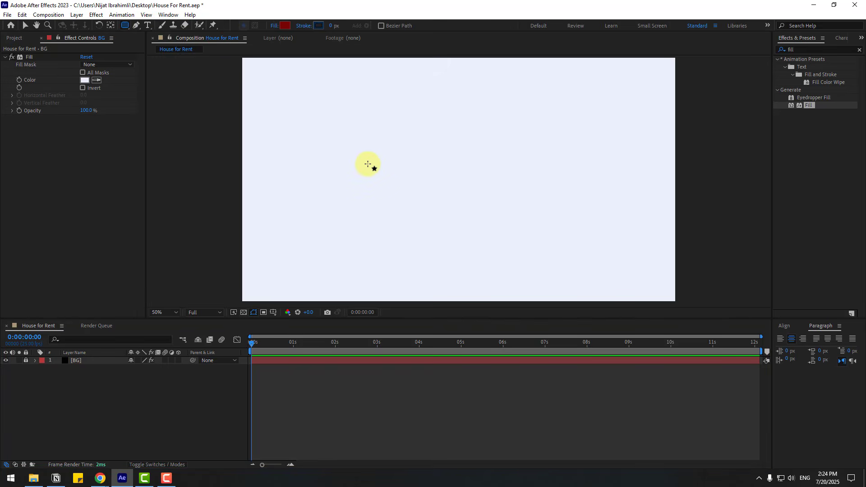
{"action": "left_click_drag", "start_coordinate": [340, 149], "coordinate": [561, 182]}
{"action": "left_click", "coordinate": [24, 25]}
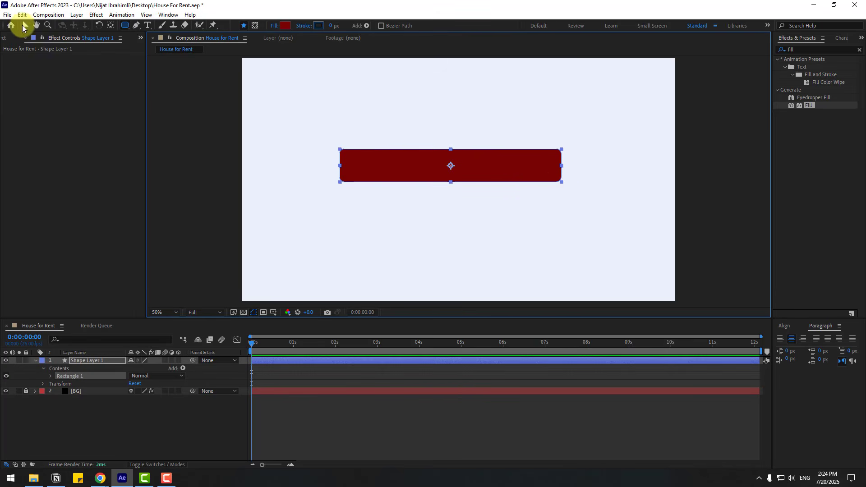
Change the rounded rectangle's shape fill color to white.
{"action": "left_click", "coordinate": [354, 25]}
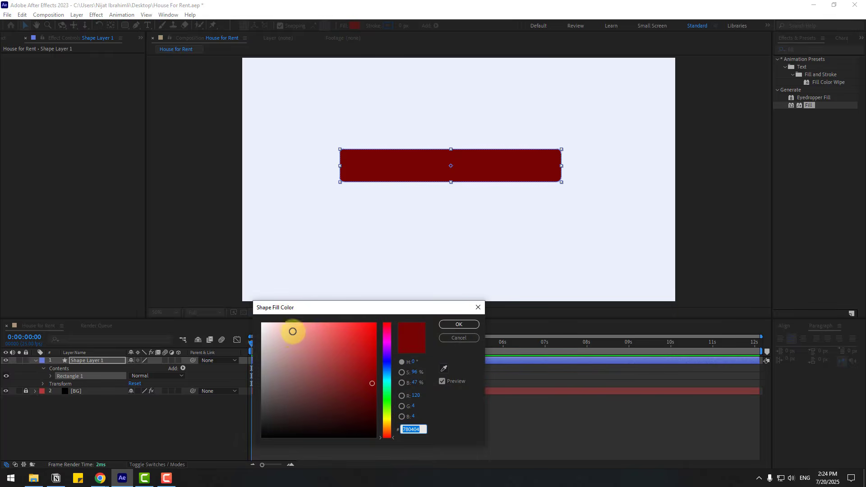
{"action": "left_click_drag", "start_coordinate": [292, 331], "coordinate": [228, 313]}
{"action": "left_click", "coordinate": [451, 325]}
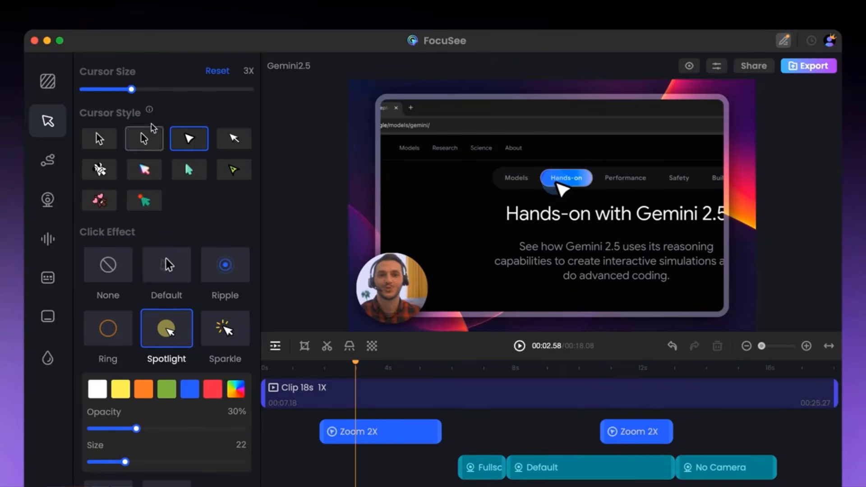
{"action": "left_click", "coordinate": [47, 81]}
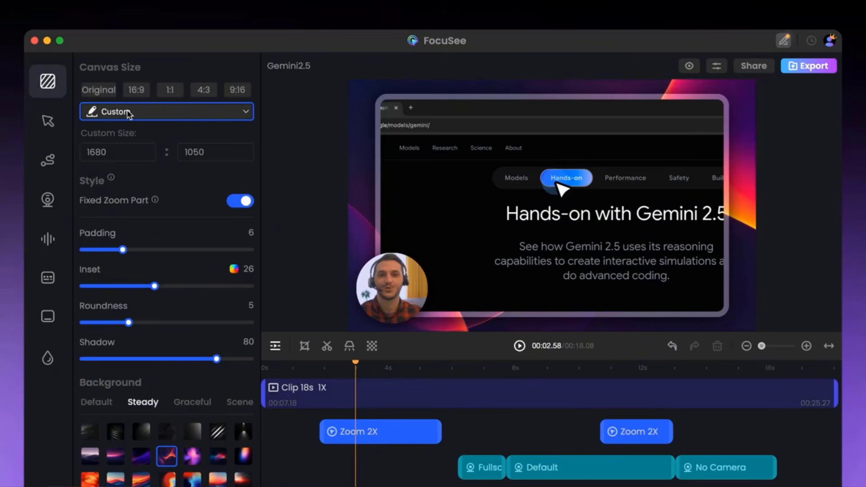
{"action": "left_click", "coordinate": [128, 112]}
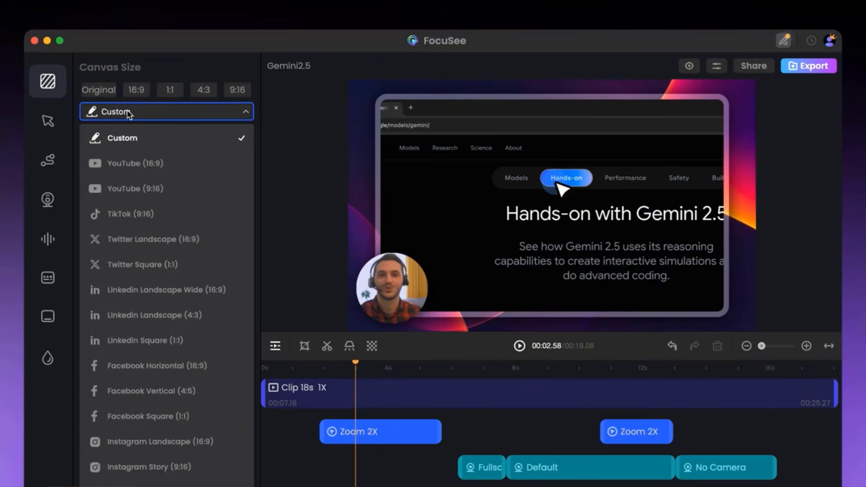
{"action": "left_click", "coordinate": [134, 163]}
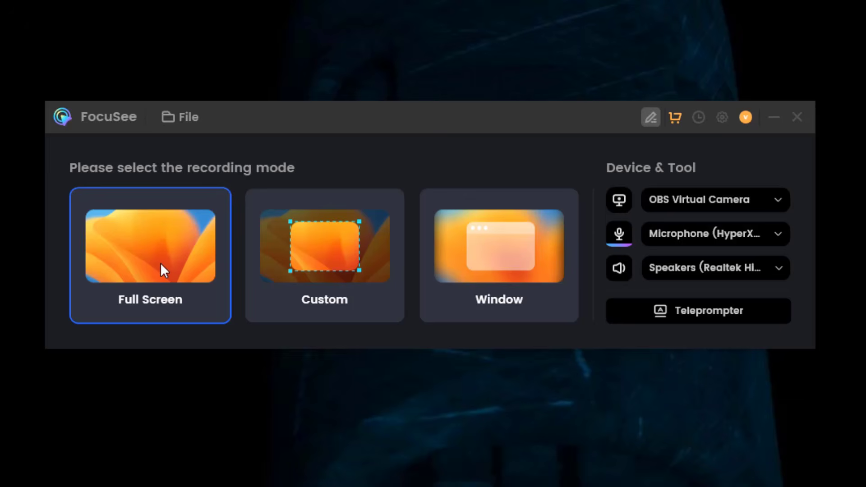
{"action": "left_click", "coordinate": [161, 264]}
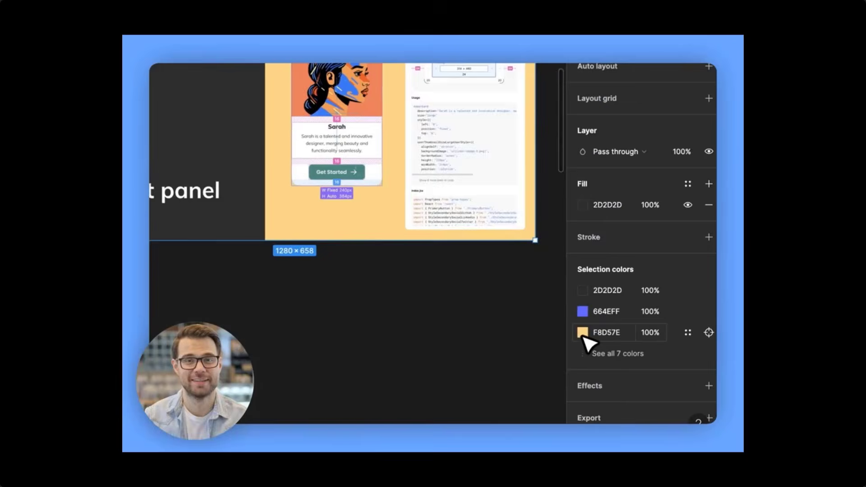
{"action": "left_click", "coordinate": [581, 333]}
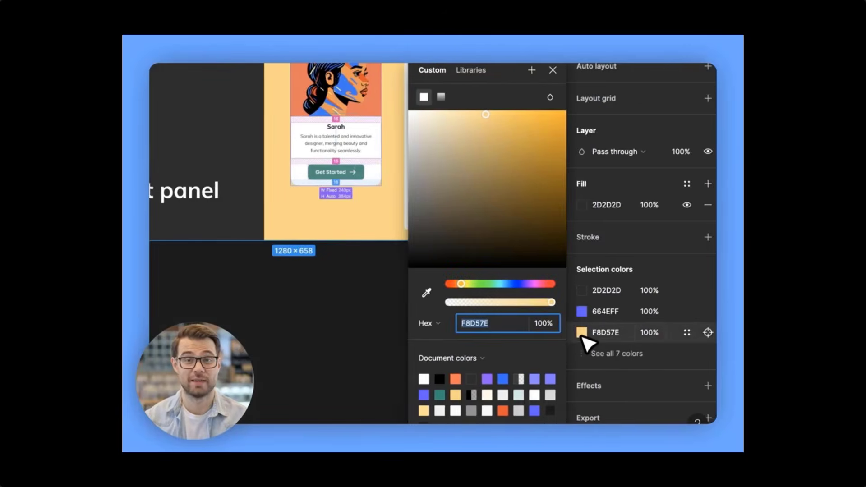
{"action": "left_click", "coordinate": [559, 284]}
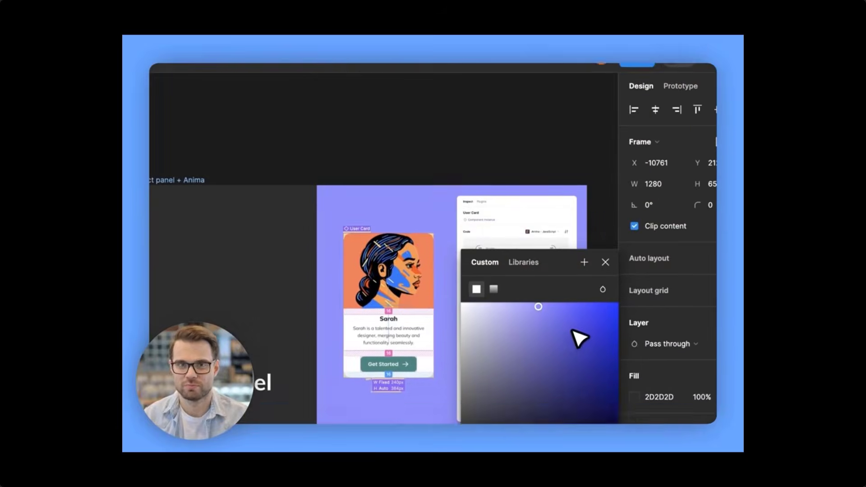
{"action": "left_click", "coordinate": [549, 124]}
{"action": "left_click_drag", "start_coordinate": [560, 339], "coordinate": [554, 327]}
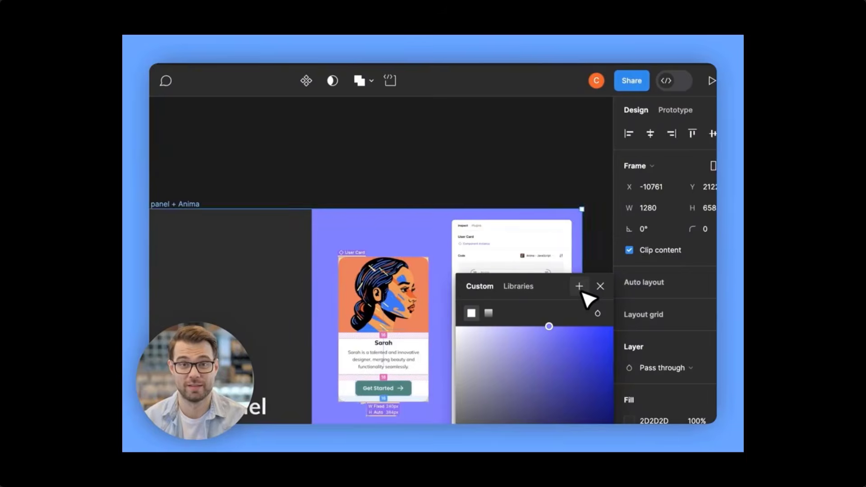
{"action": "left_click", "coordinate": [579, 287]}
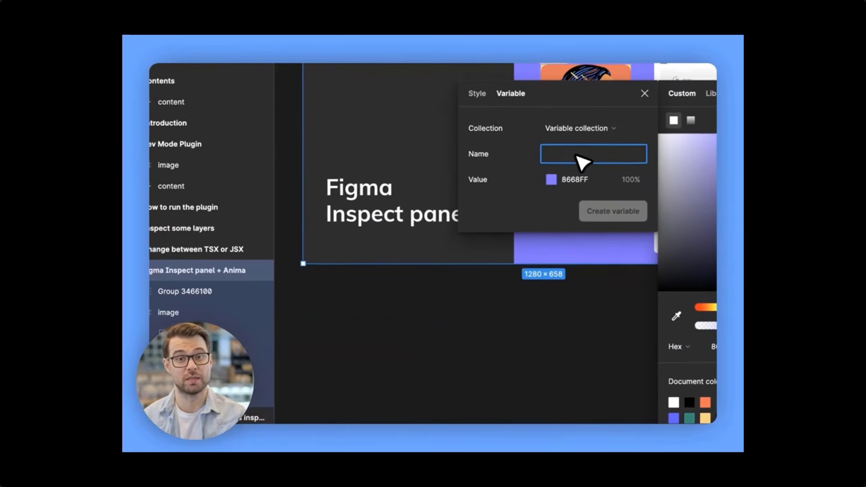
{"action": "type", "text": "my color"}
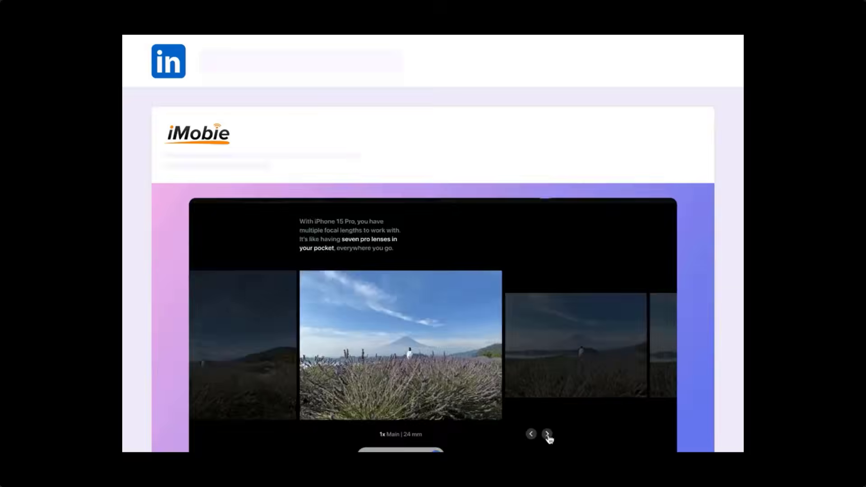
{"action": "left_click", "coordinate": [547, 435]}
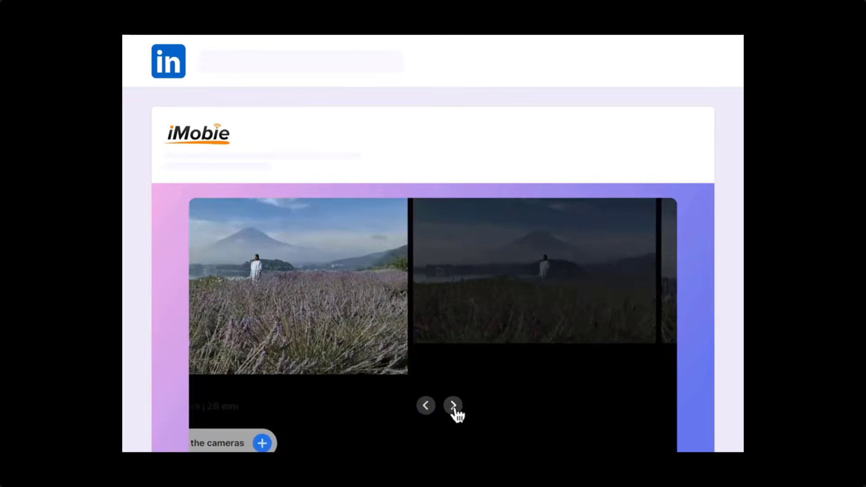
{"action": "left_click", "coordinate": [547, 435]}
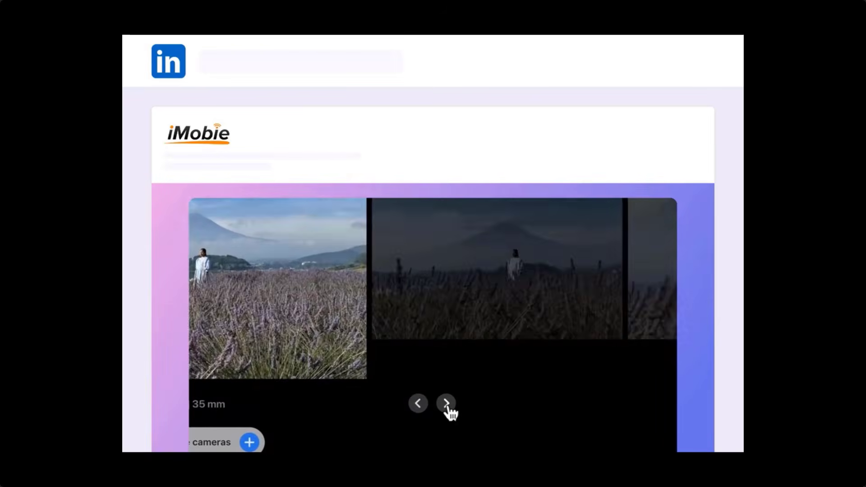
{"action": "left_click", "coordinate": [446, 404]}
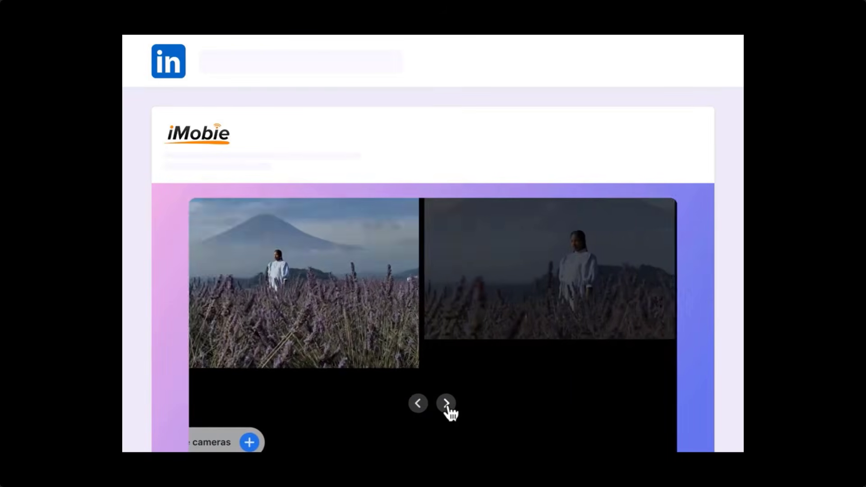
{"action": "left_click", "coordinate": [448, 406]}
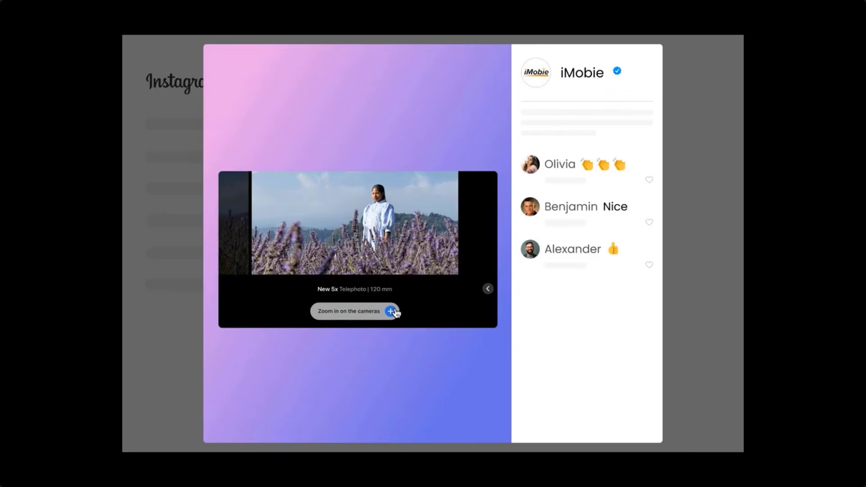
{"action": "left_click", "coordinate": [391, 311]}
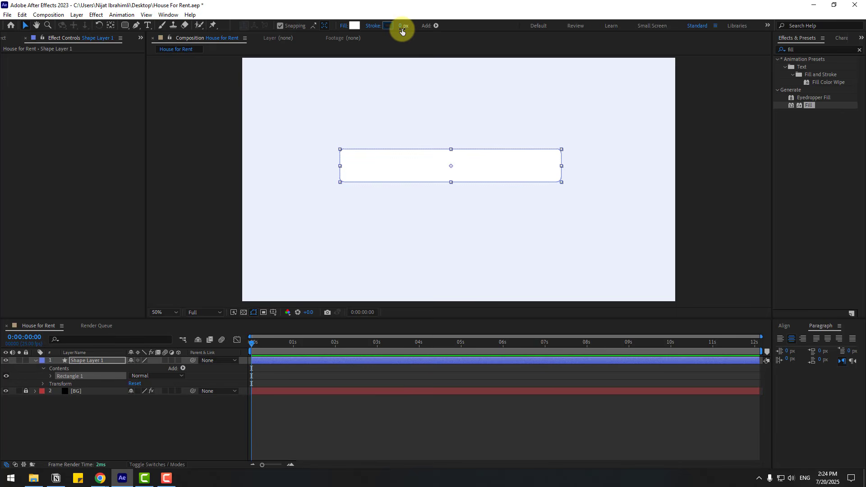
Find the Drop Shadow effect by searching for "drop" and apply it to the white rectangle.
{"action": "left_click", "coordinate": [807, 48]}
{"action": "type", "text": "dr"}
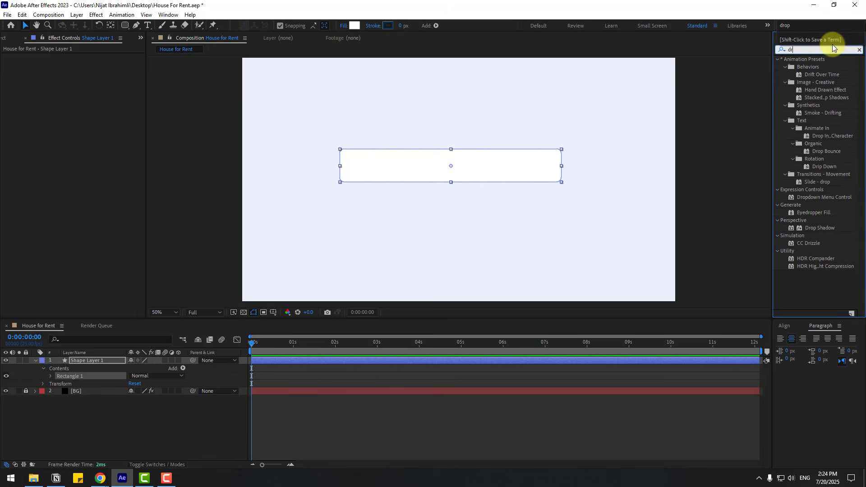
{"action": "type", "text": "op"}
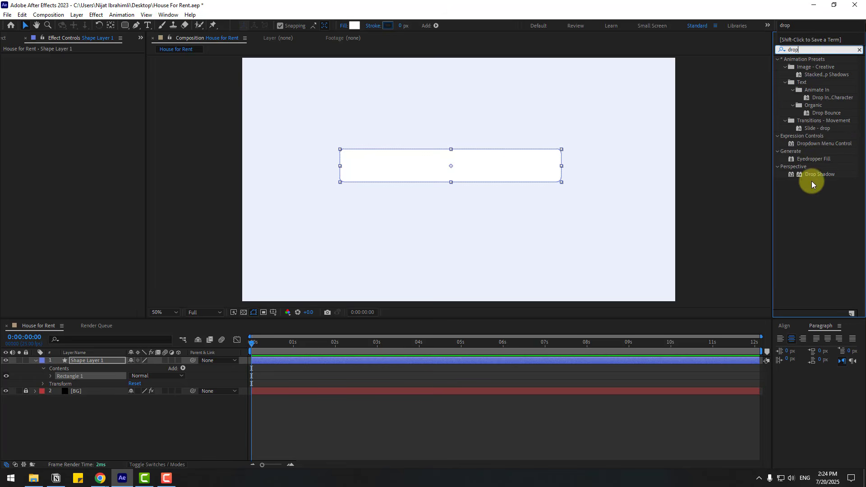
{"action": "left_click_drag", "start_coordinate": [812, 176], "coordinate": [454, 170]}
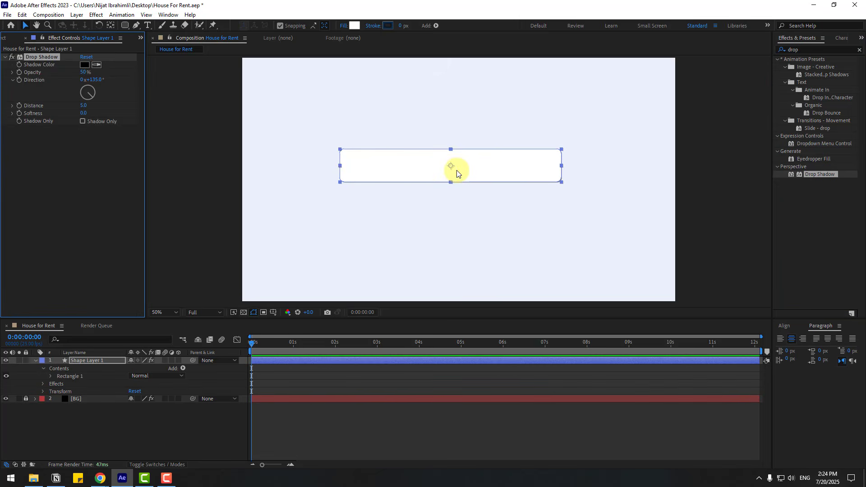
Rename the rectangle's shape layer as search_bar.
{"action": "left_click", "coordinate": [88, 360]}
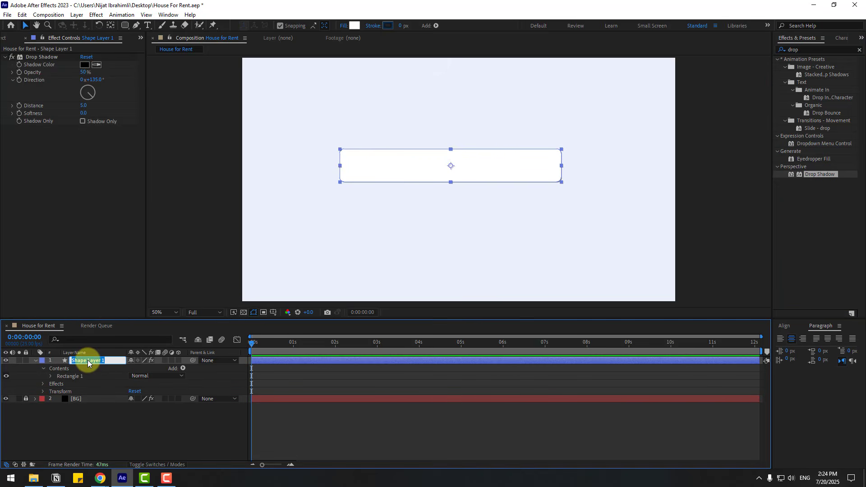
{"action": "type", "text": "search_bar"}
{"action": "key", "text": "Return"}
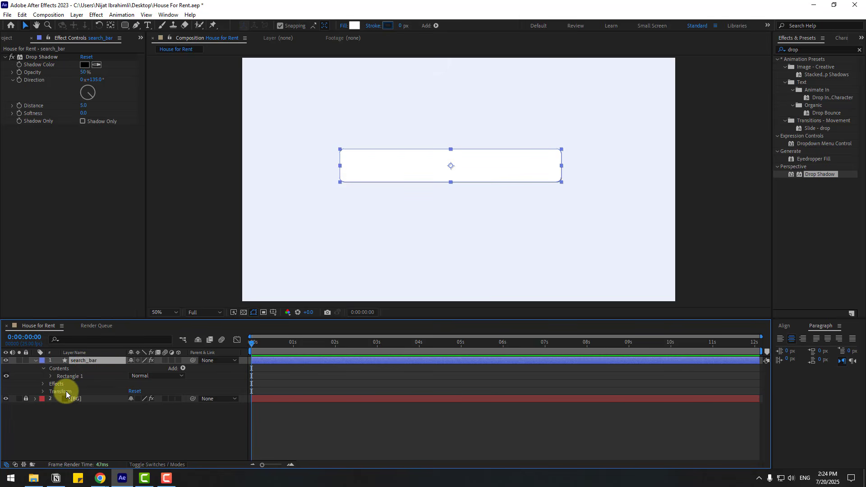
Increase the roundness of the search_bar rectangle path to 102 so its ends are fully rounded.
{"action": "left_click", "coordinate": [50, 377]}
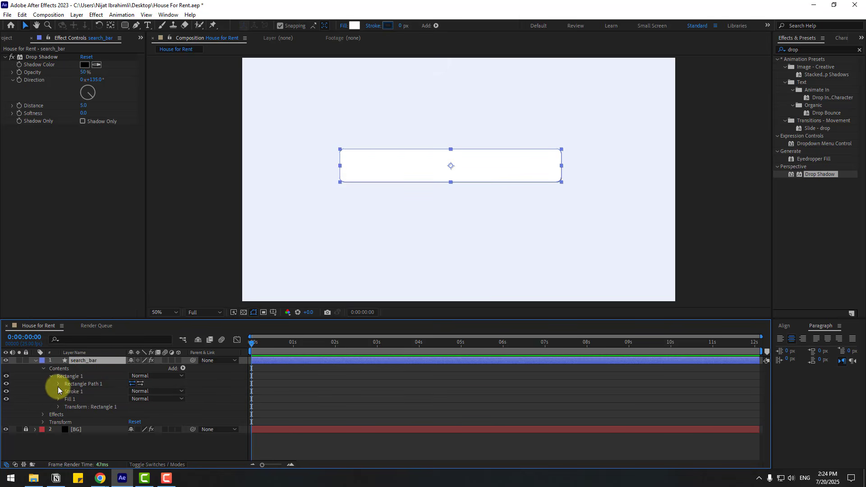
{"action": "left_click", "coordinate": [59, 384]}
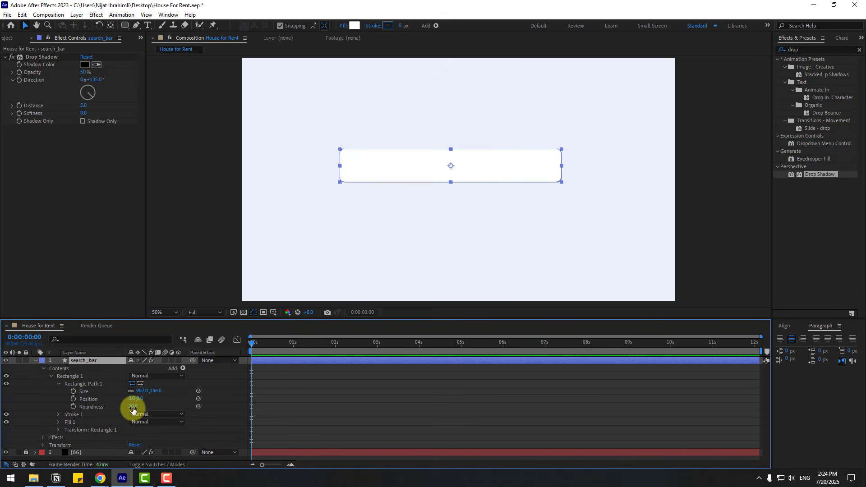
{"action": "left_click_drag", "start_coordinate": [133, 410], "coordinate": [168, 406]}
{"action": "left_click", "coordinate": [213, 423]}
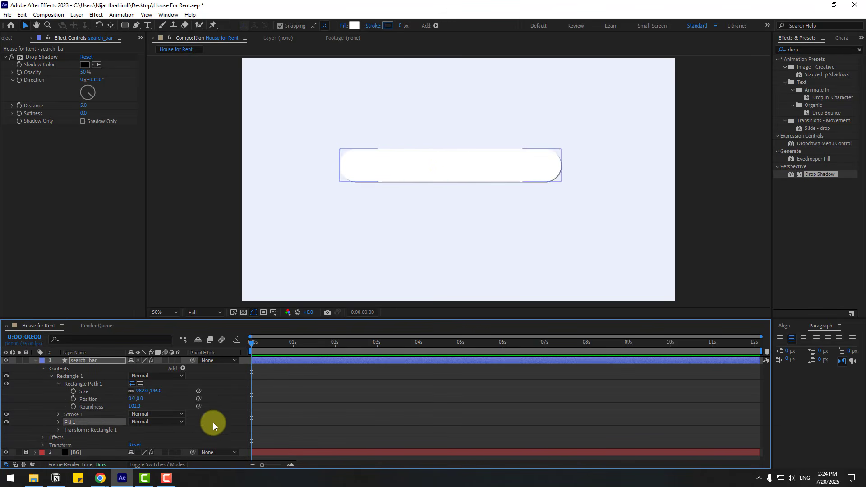
{"action": "left_click", "coordinate": [213, 423]}
Show the Align options and centre the search_bar layer horizontally and vertically in the composition.
{"action": "left_click", "coordinate": [168, 17]}
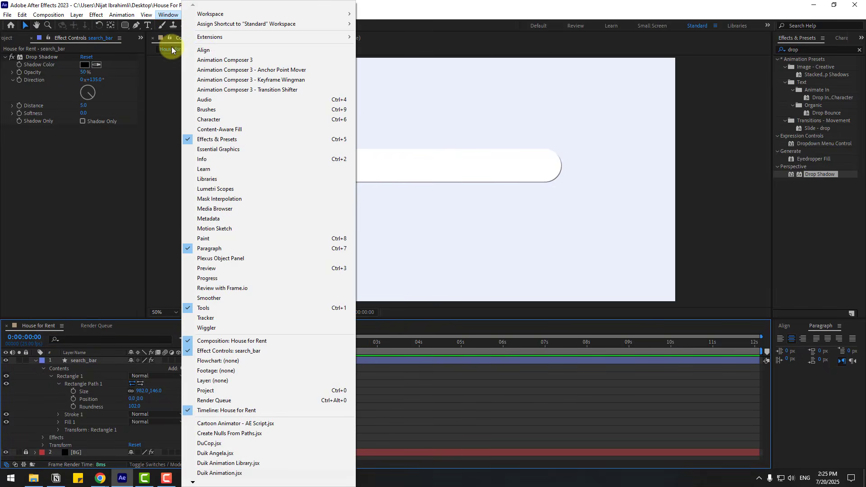
{"action": "left_click", "coordinate": [211, 51]}
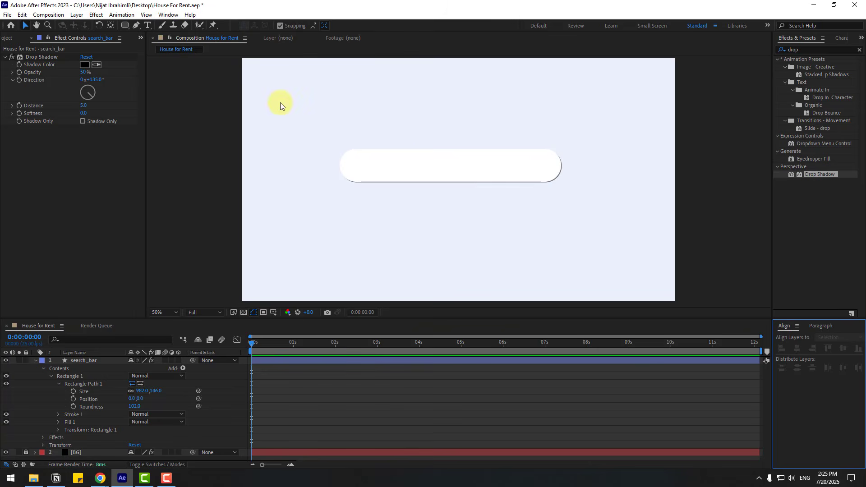
{"action": "left_click", "coordinate": [434, 174]}
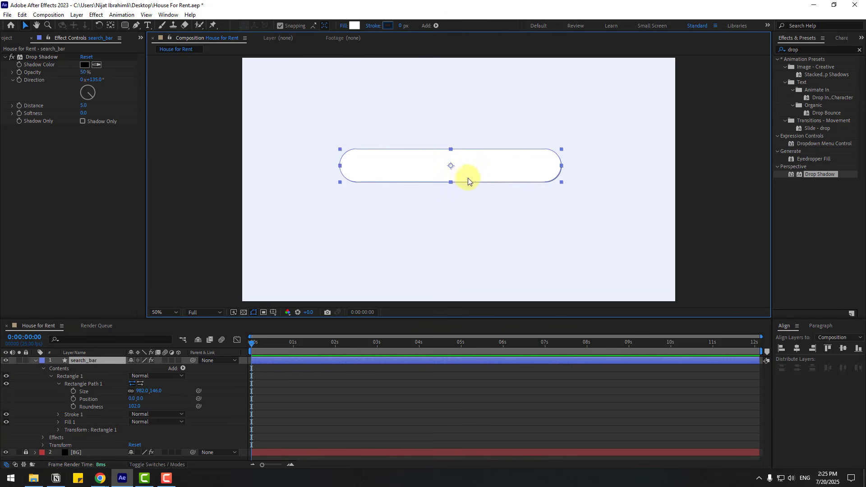
{"action": "left_click", "coordinate": [798, 349]}
{"action": "left_click", "coordinate": [845, 351]}
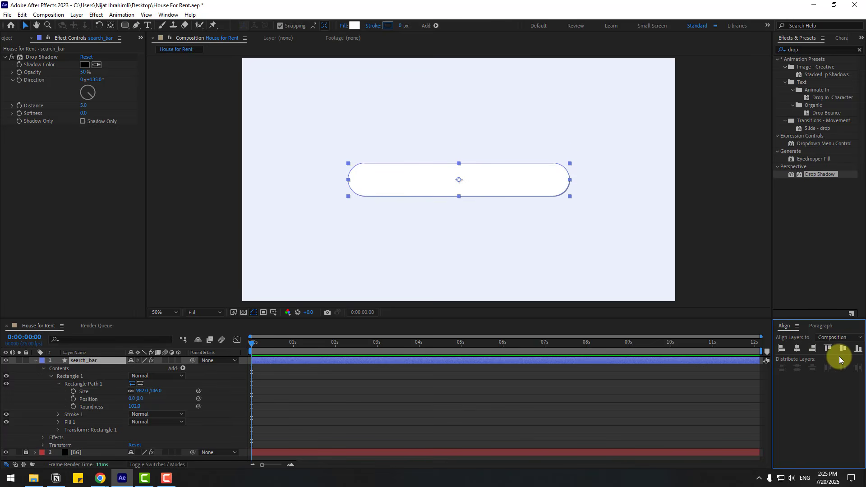
Set the drop shadow's distance to 14 and softness to 75, and recolour it to a darker grey-blue based on the sampled background colour.
{"action": "scroll", "coordinate": [604, 296], "scroll_direction": "up", "scroll_amount": 2}
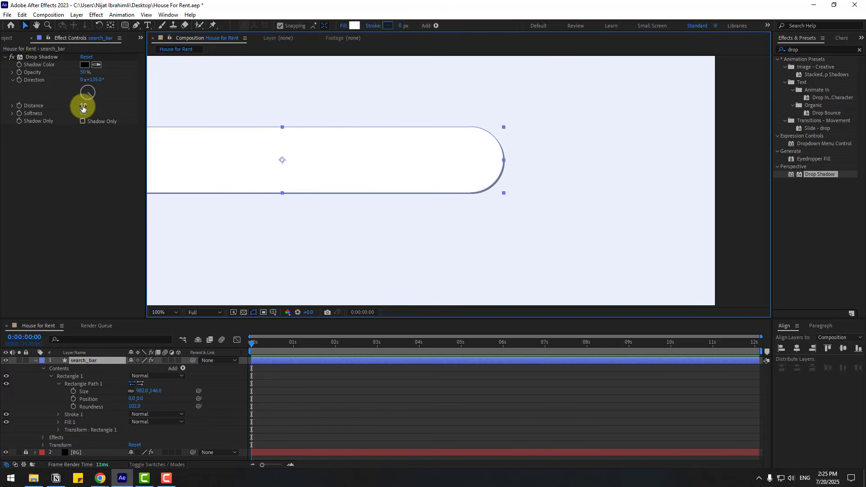
{"action": "left_click_drag", "start_coordinate": [84, 106], "coordinate": [86, 106]}
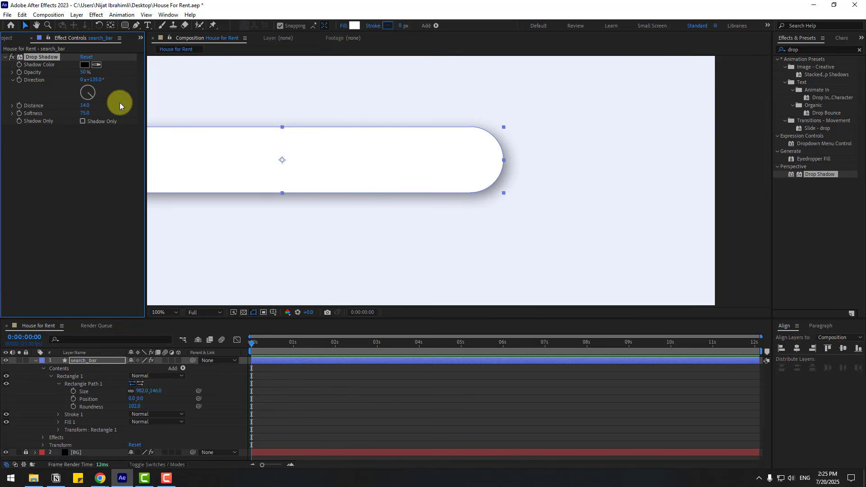
{"action": "left_click", "coordinate": [84, 66]}
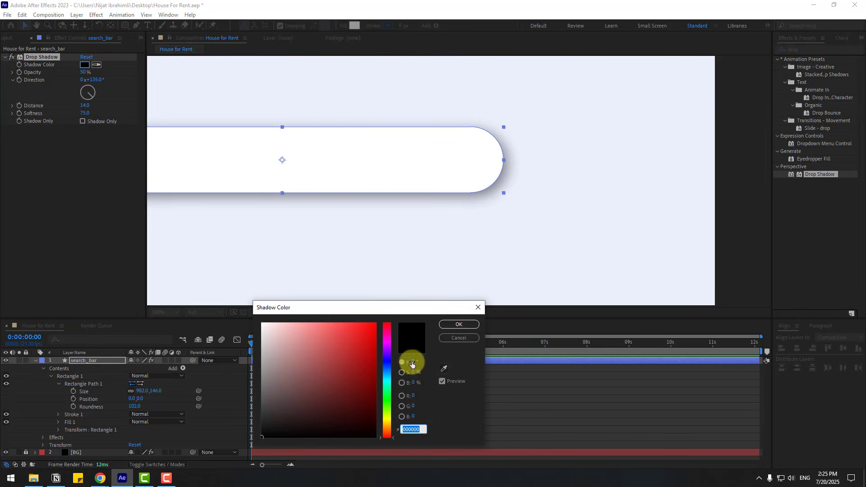
{"action": "left_click", "coordinate": [443, 369]}
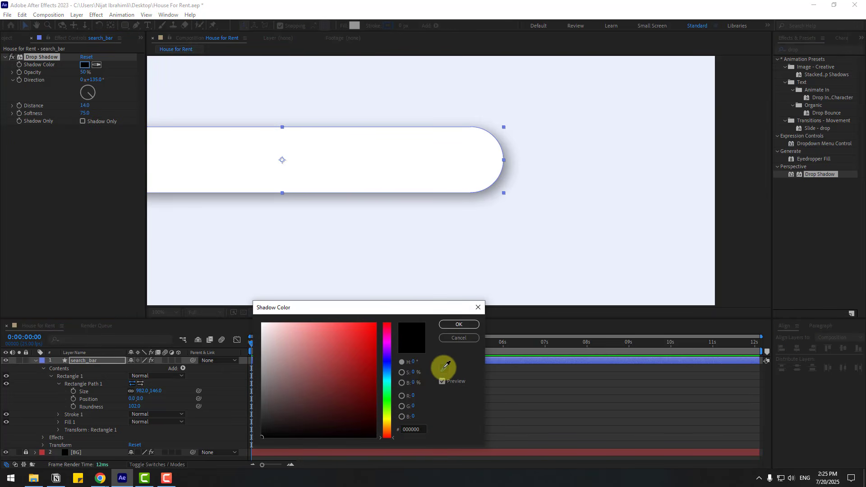
{"action": "left_click", "coordinate": [622, 197]}
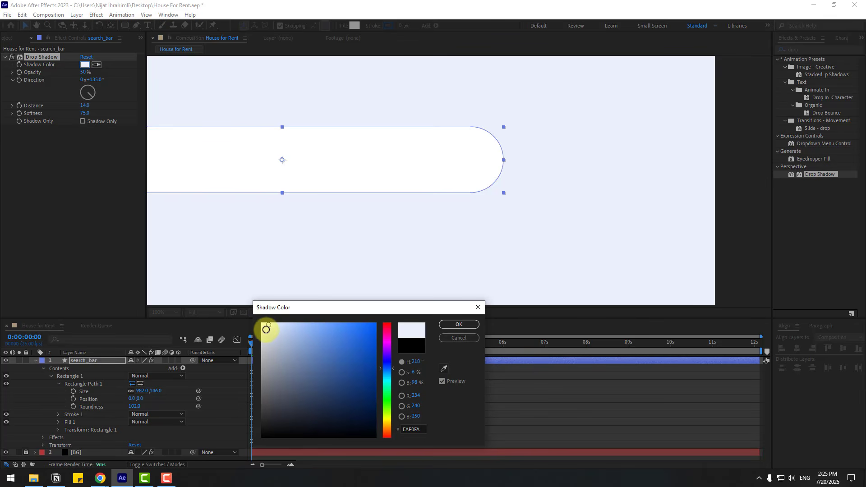
{"action": "left_click_drag", "start_coordinate": [269, 328], "coordinate": [281, 374]}
{"action": "left_click", "coordinate": [452, 326]}
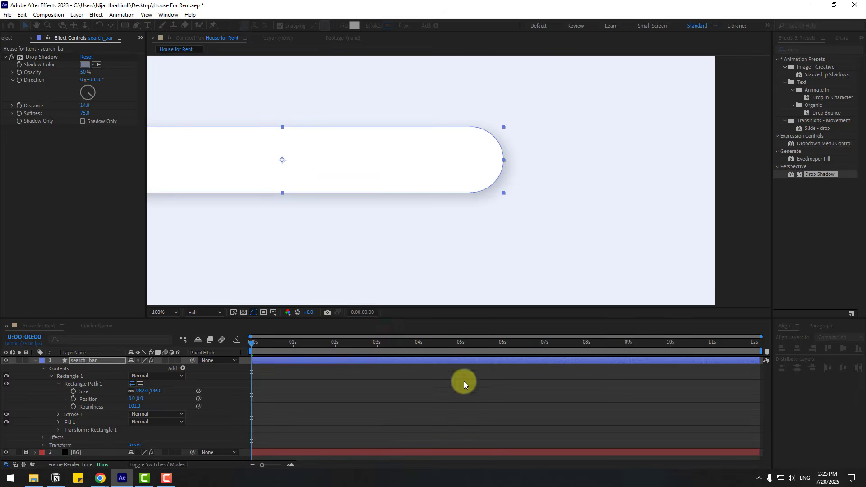
{"action": "scroll", "coordinate": [643, 192], "scroll_direction": "down", "scroll_amount": 2}
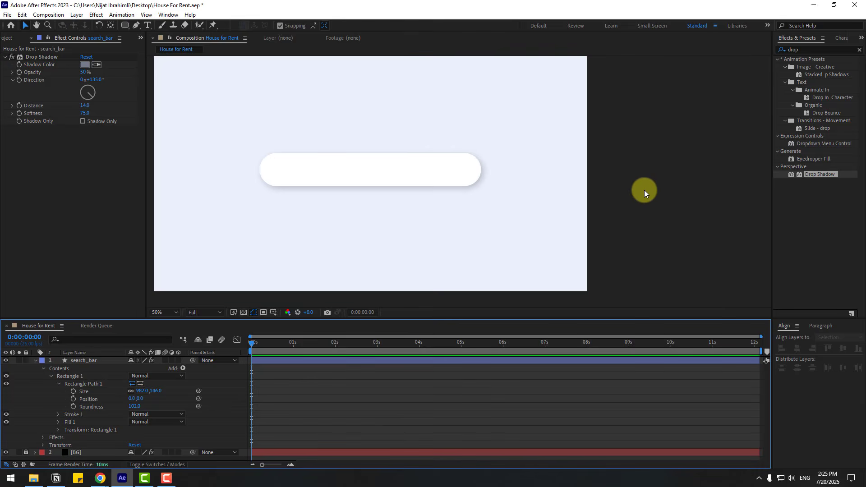
Show the title/action safe guides, unlink the rectangle path's size proportions and reduce its width to 145 px.
{"action": "left_click", "coordinate": [274, 315]}
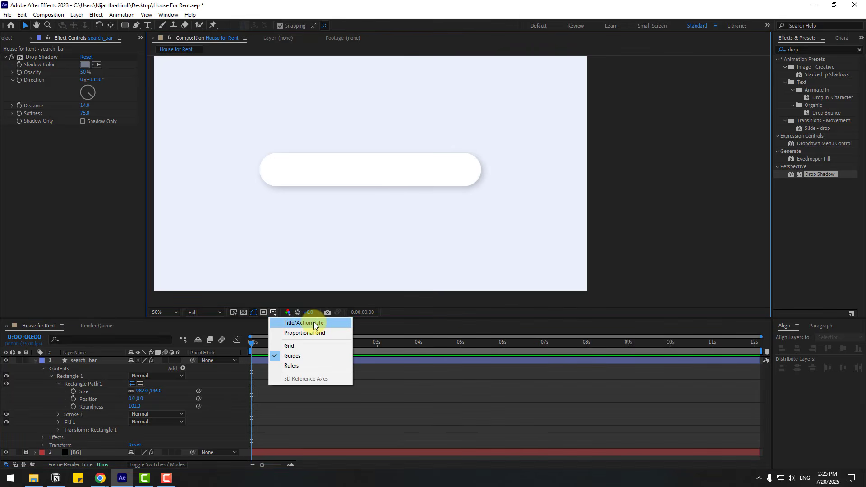
{"action": "left_click", "coordinate": [305, 321]}
{"action": "left_click", "coordinate": [129, 391]}
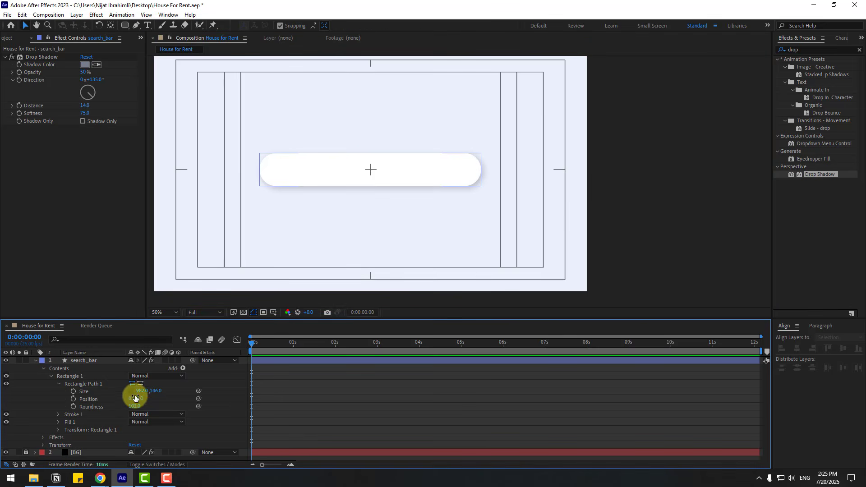
{"action": "left_click_drag", "start_coordinate": [66, 396], "coordinate": [14, 396]}
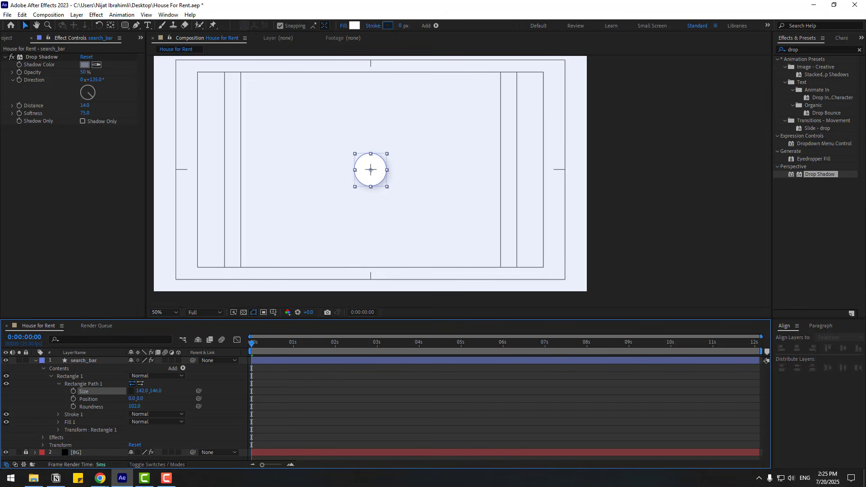
{"action": "left_click", "coordinate": [285, 424]}
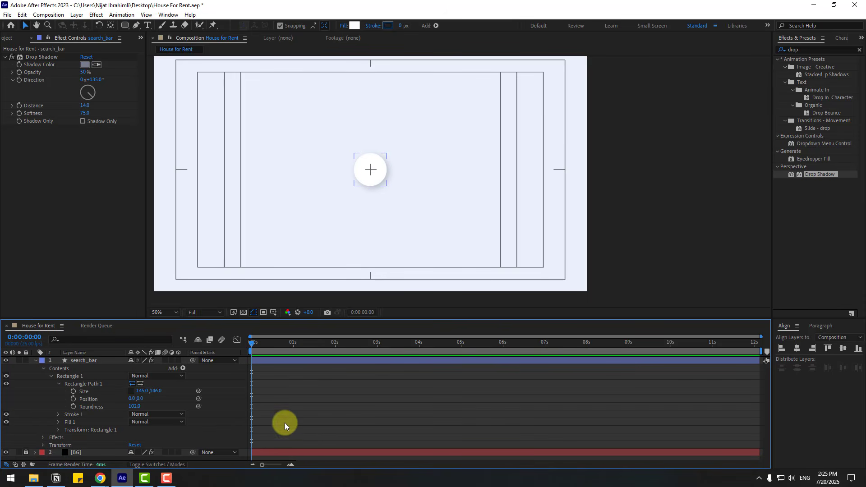
Move the search_bar layer above the frame to position 960, -182 and set a starting Position keyframe at 0:00:00:00.
{"action": "left_click", "coordinate": [82, 362]}
{"action": "left_click", "coordinate": [75, 360]}
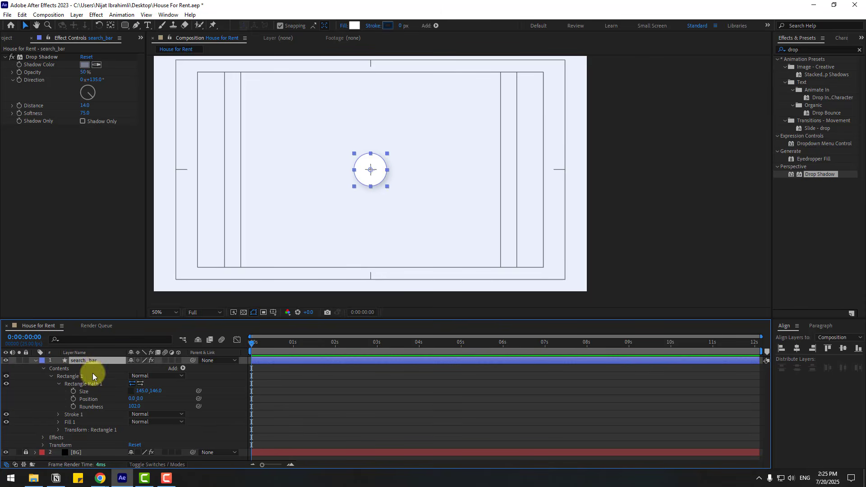
{"action": "key", "text": "p"}
{"action": "left_click_drag", "start_coordinate": [147, 370], "coordinate": [18, 367]}
{"action": "scroll", "coordinate": [356, 251], "scroll_direction": "down", "scroll_amount": 2}
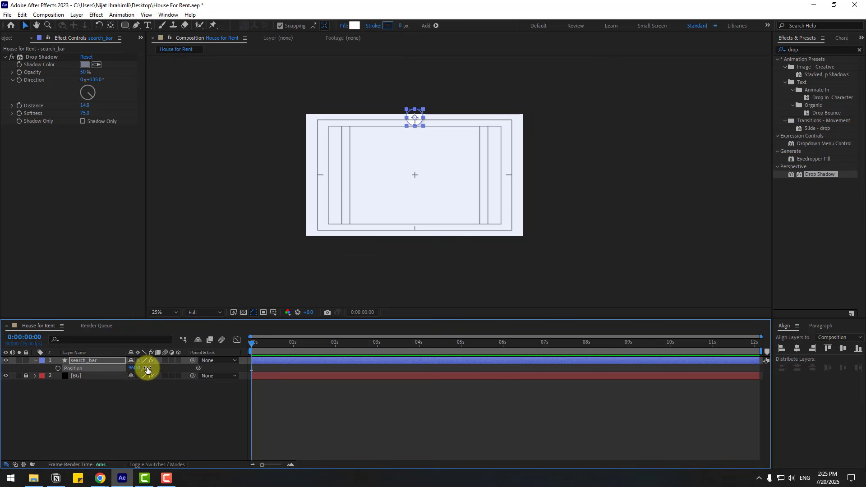
{"action": "left_click_drag", "start_coordinate": [147, 370], "coordinate": [48, 367]}
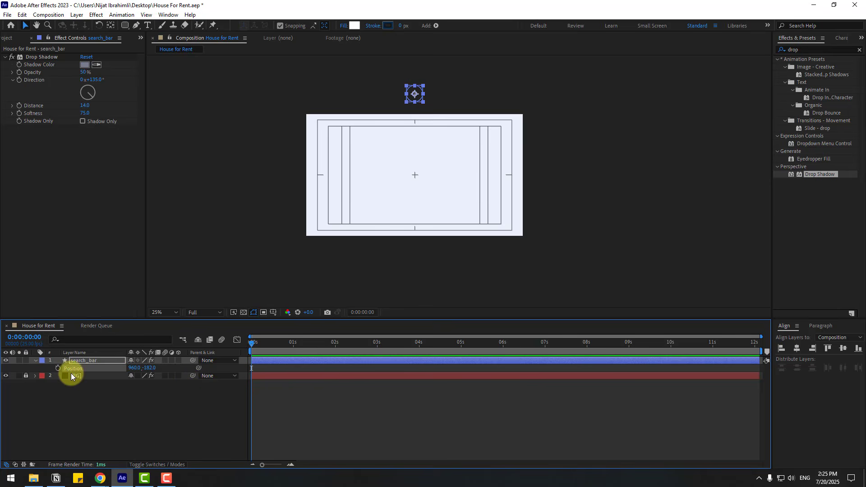
{"action": "left_click", "coordinate": [58, 368]}
Add a Position keyframe at 0:00:00:10 that drops the circle below the centre to Y 645.
{"action": "left_click", "coordinate": [166, 314]}
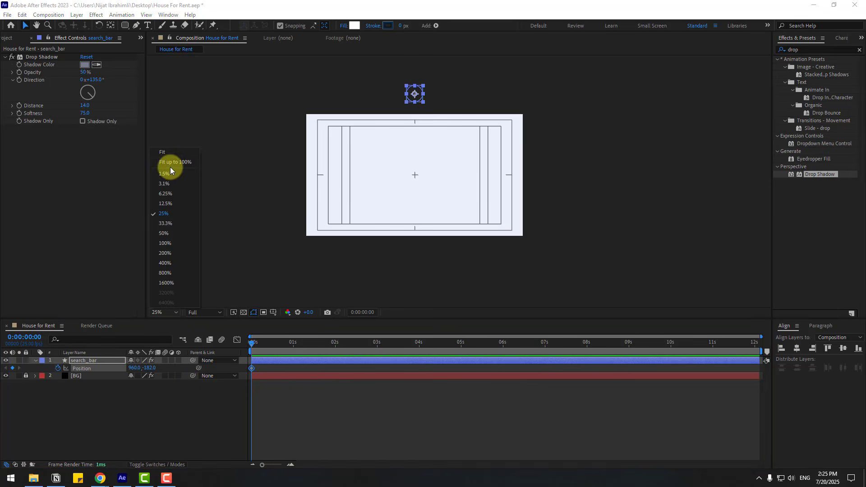
{"action": "left_click", "coordinate": [172, 181]}
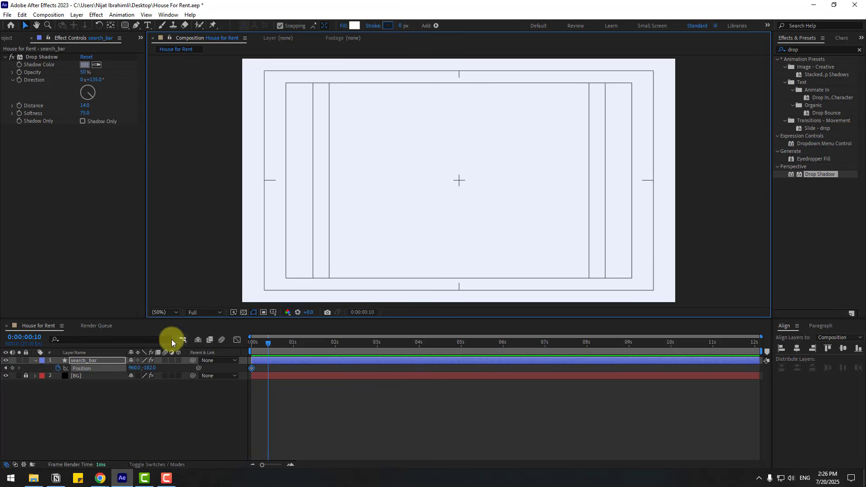
{"action": "left_click_drag", "start_coordinate": [149, 368], "coordinate": [522, 362]}
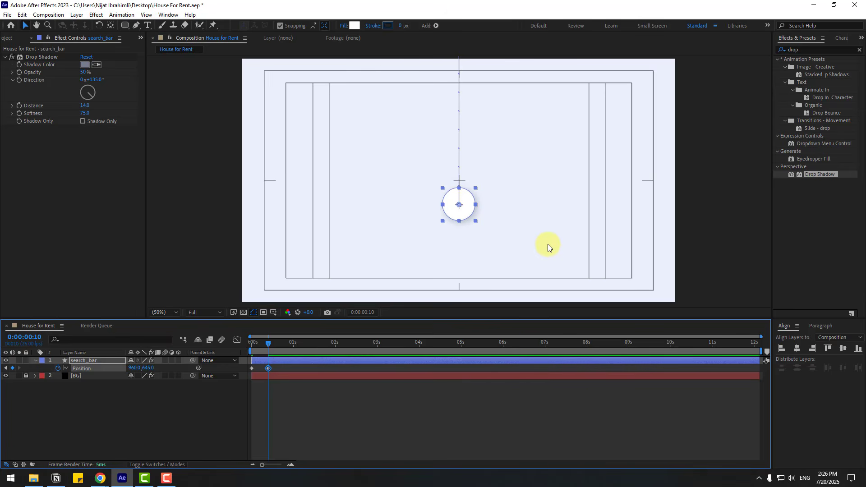
{"action": "scroll", "coordinate": [548, 245], "scroll_direction": "up", "scroll_amount": 1}
{"action": "left_click_drag", "start_coordinate": [558, 242], "coordinate": [542, 242]}
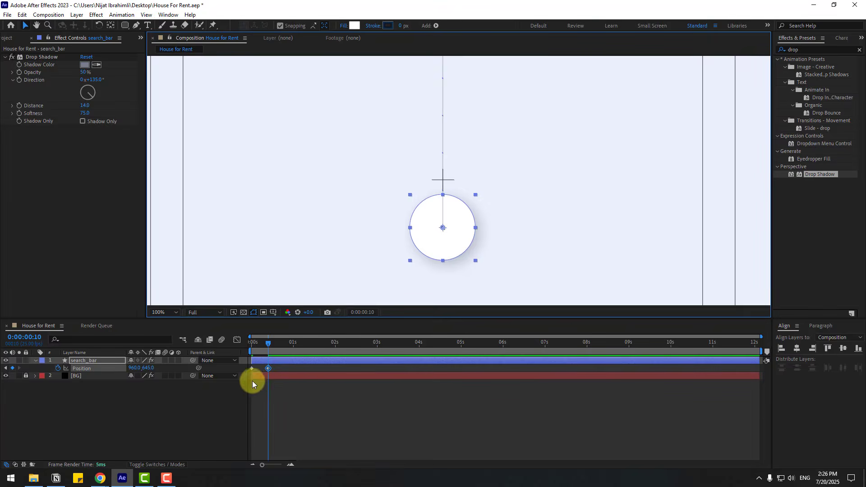
Add Position keyframes bouncing the circle up at 0:00:00:20, down at 0:00:01:05 and up to Y 492 at 0:00:01:15.
{"action": "key", "text": "shift+Page_Down"}
{"action": "left_click_drag", "start_coordinate": [149, 369], "coordinate": [80, 367]}
{"action": "key", "text": "shift+Page_Down"}
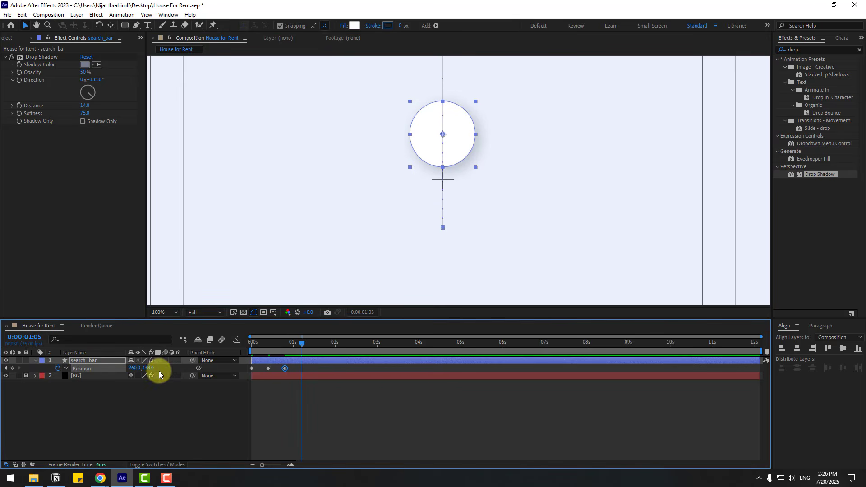
{"action": "left_click_drag", "start_coordinate": [147, 369], "coordinate": [104, 366]}
{"action": "key", "text": "shift+Page_Down"}
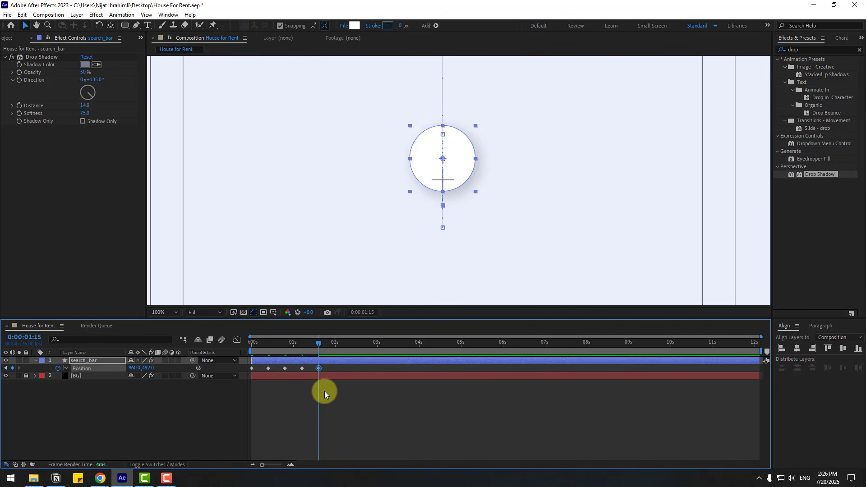
{"action": "left_click_drag", "start_coordinate": [300, 352], "coordinate": [318, 346]}
Add smaller bounce keyframes at 0:00:02:00 and 0:00:02:10, and centre the circle in the composition at 0:00:02:20.
{"action": "key", "text": "shift+Page_Down"}
{"action": "mouse_move", "coordinate": [145, 368]}
{"action": "left_mouse_down"}
{"action": "mouse_move", "coordinate": [170, 373]}
{"action": "mouse_move", "coordinate": [138, 369]}
{"action": "mouse_move", "coordinate": [149, 368]}
{"action": "left_mouse_up"}
{"action": "key", "text": "shift+Page_Down"}
{"action": "key", "text": "shift+Page_Down"}
{"action": "left_click", "coordinate": [793, 348]}
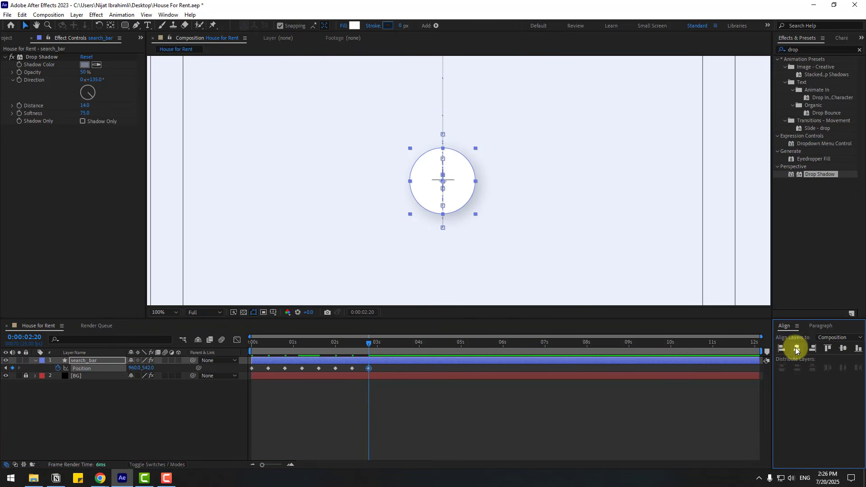
{"action": "left_click", "coordinate": [843, 349]}
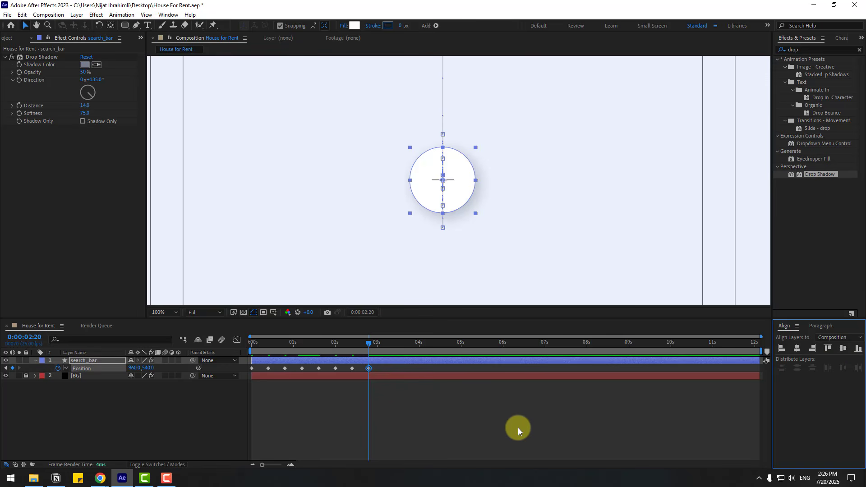
Apply Easy Ease to all the search_bar Position keyframes and preview the bounce animation.
{"action": "left_click_drag", "start_coordinate": [374, 365], "coordinate": [242, 372]}
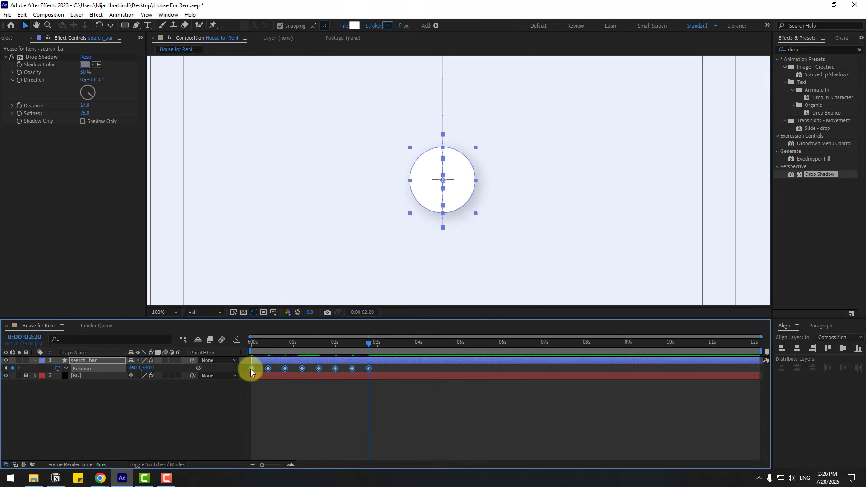
{"action": "right_click", "coordinate": [251, 368]}
{"action": "mouse_move", "coordinate": [325, 363]}
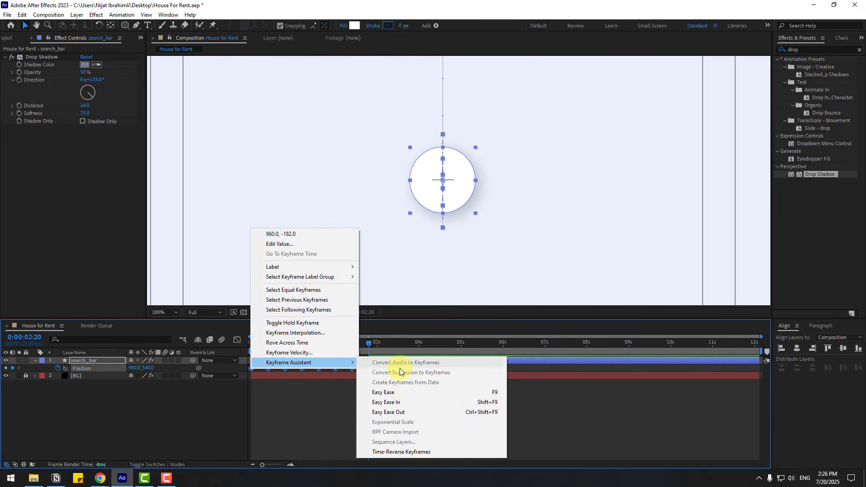
{"action": "left_click", "coordinate": [479, 392]}
{"action": "scroll", "coordinate": [511, 250], "scroll_direction": "down", "scroll_amount": 1}
{"action": "key", "text": "space"}
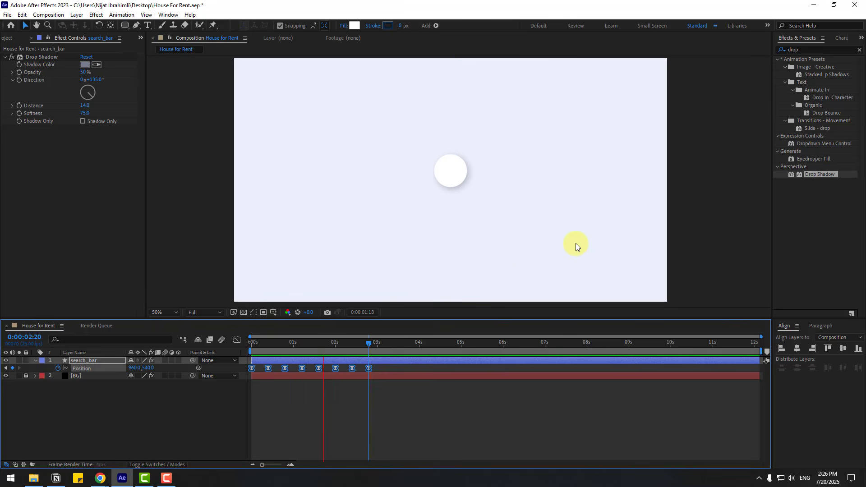
{"action": "key", "text": "space"}
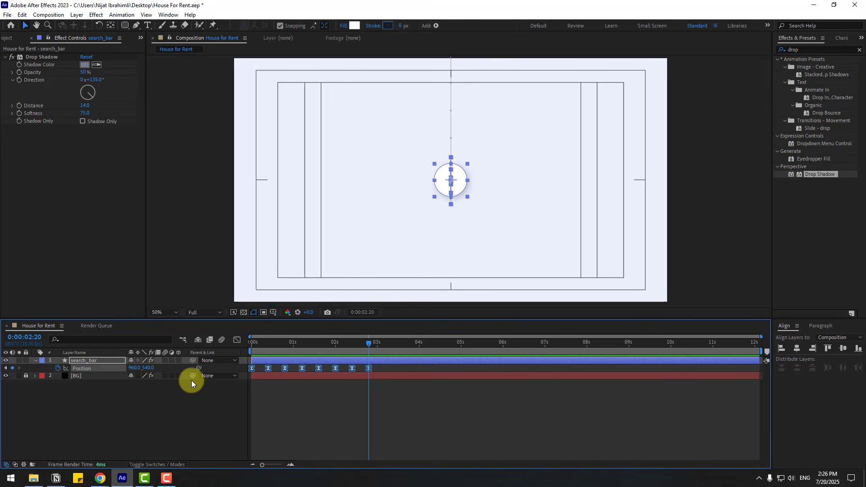
Reveal the search_bar layer's Scale alongside Position, unlink its proportions, and set it to 50, 120%.
{"action": "key", "text": "shift+s"}
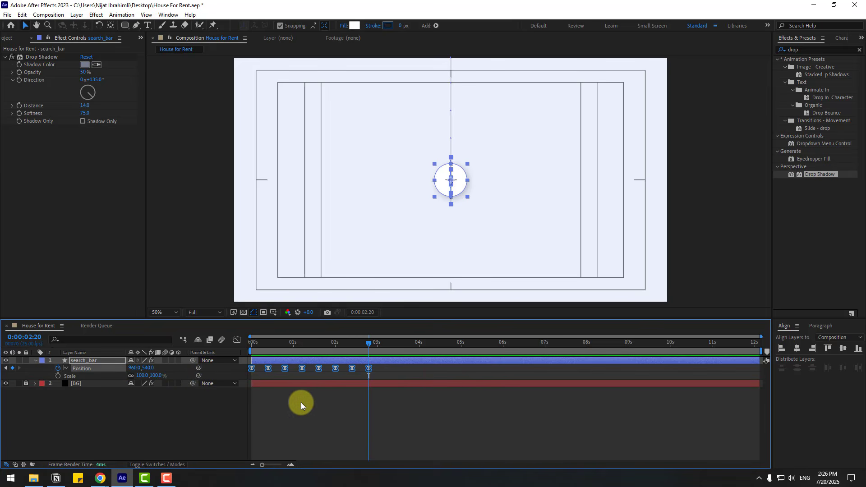
{"action": "left_click", "coordinate": [295, 418]}
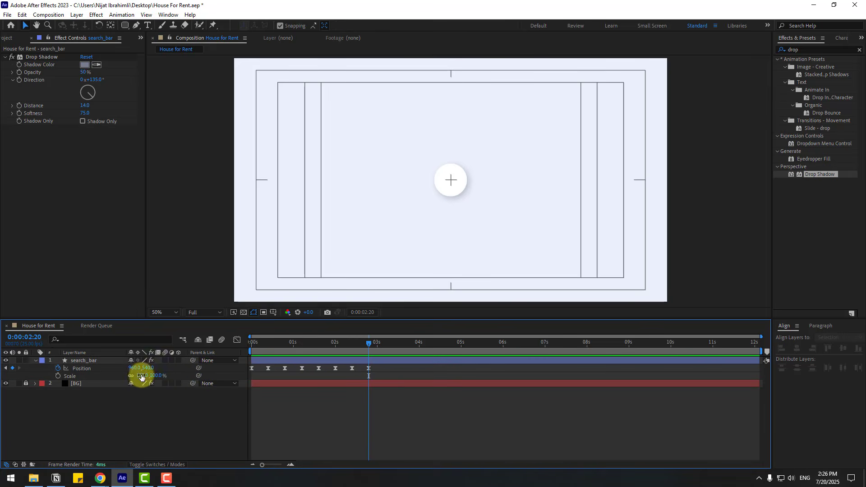
{"action": "left_click_drag", "start_coordinate": [142, 377], "coordinate": [126, 379]}
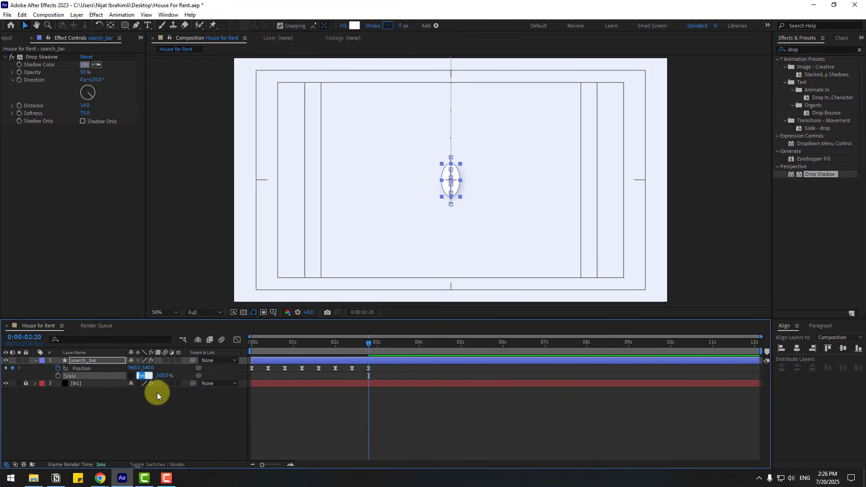
{"action": "type", "text": "50"}
{"action": "left_click", "coordinate": [118, 420]}
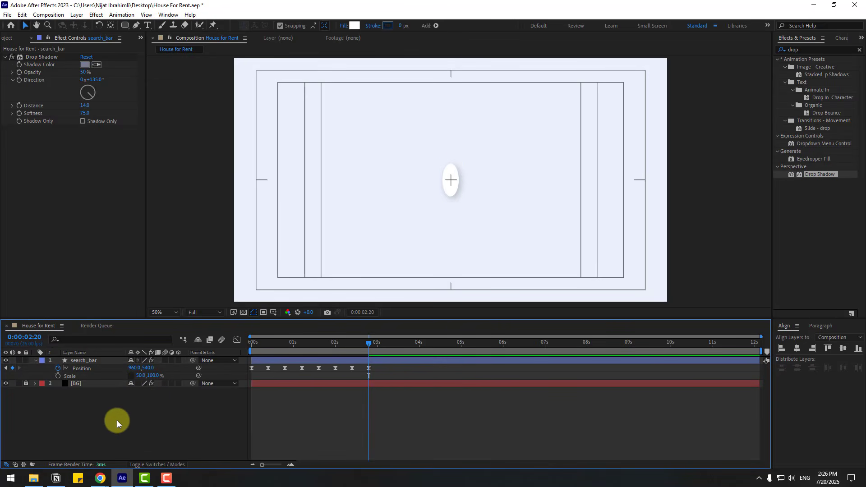
{"action": "left_click", "coordinate": [152, 377]}
{"action": "type", "text": "120"}
{"action": "left_click", "coordinate": [337, 361]}
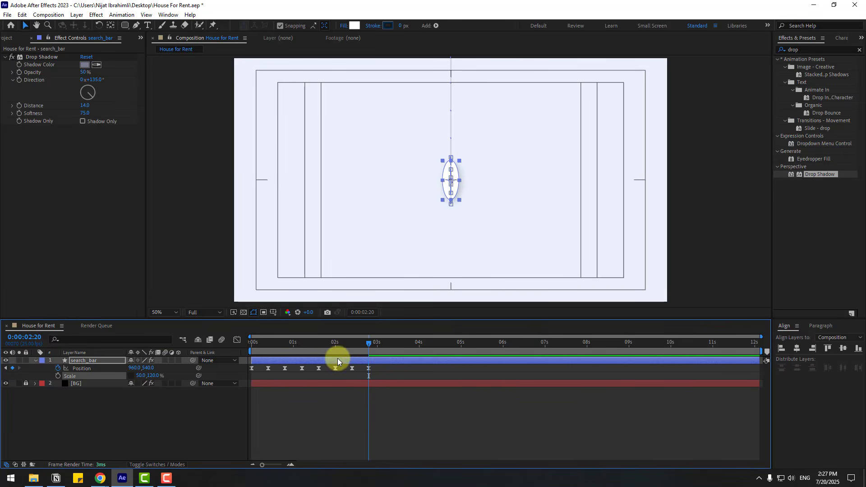
Start Scale keyframing on search_bar at 0:00:00:00.
{"action": "left_click_drag", "start_coordinate": [332, 347], "coordinate": [251, 345]}
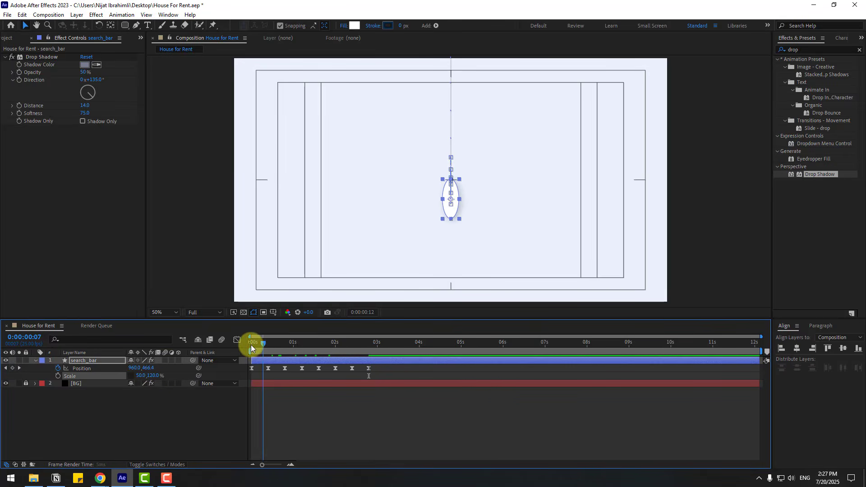
{"action": "left_click", "coordinate": [59, 376]}
{"action": "left_click", "coordinate": [196, 403]}
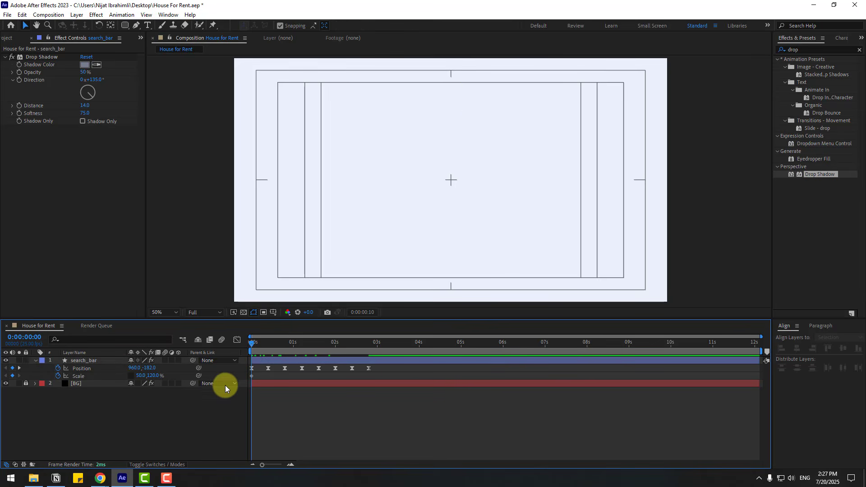
Add a search_bar Scale keyframe of 110, 80% at 0:00:00:10.
{"action": "key", "text": "shift+Page_Down"}
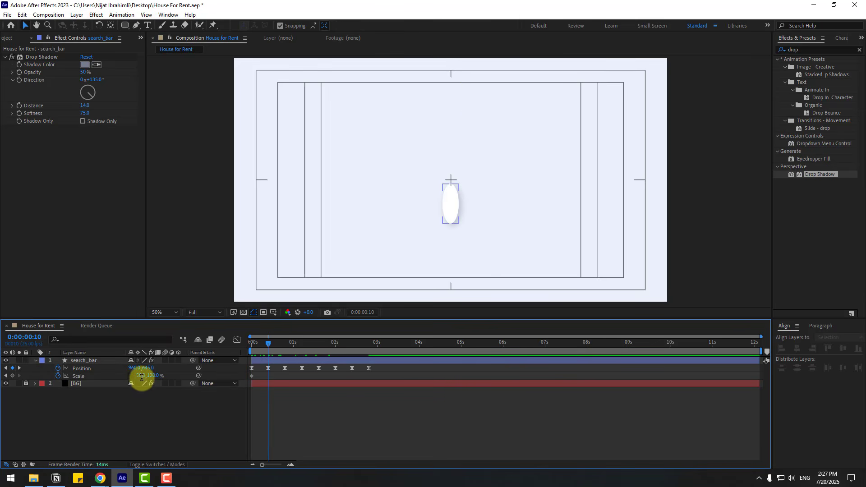
{"action": "key", "text": "Return"}
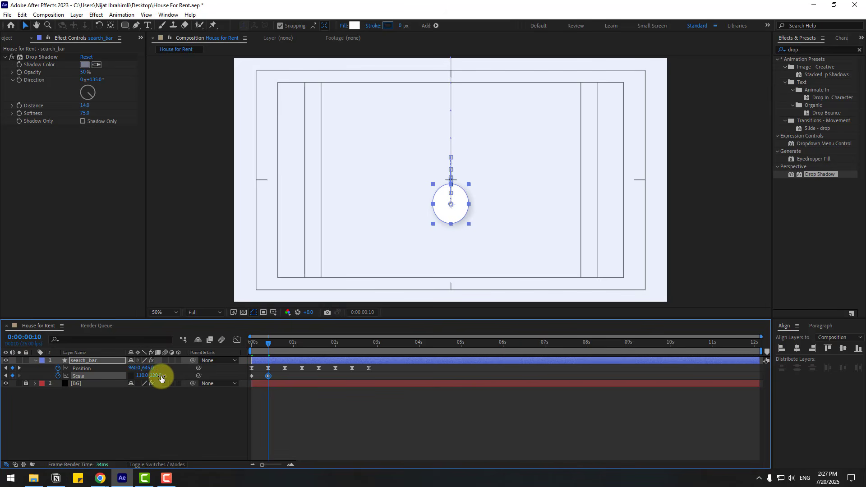
{"action": "type", "text": "80"}
{"action": "key", "text": "Return"}
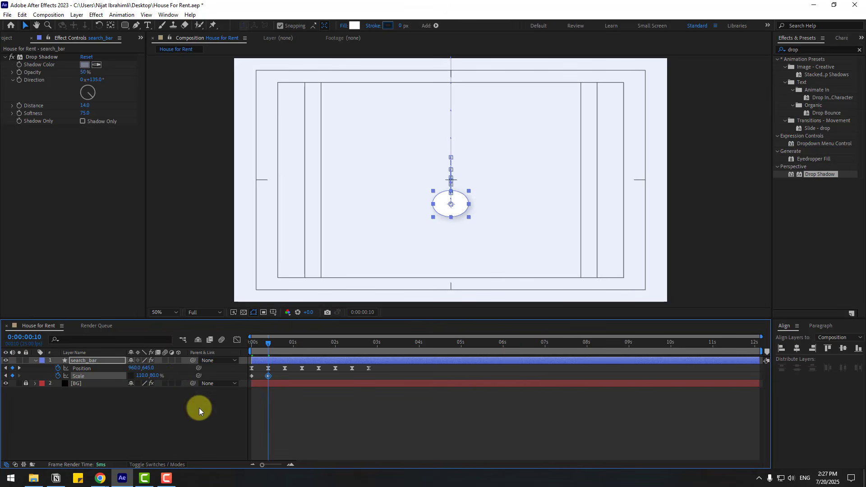
Try a vertical scale of 90% on the 0:00:00:10 keyframe and scrub the first drop to check it.
{"action": "left_click", "coordinate": [286, 412]}
{"action": "left_click", "coordinate": [155, 376]}
{"action": "type", "text": "90"}
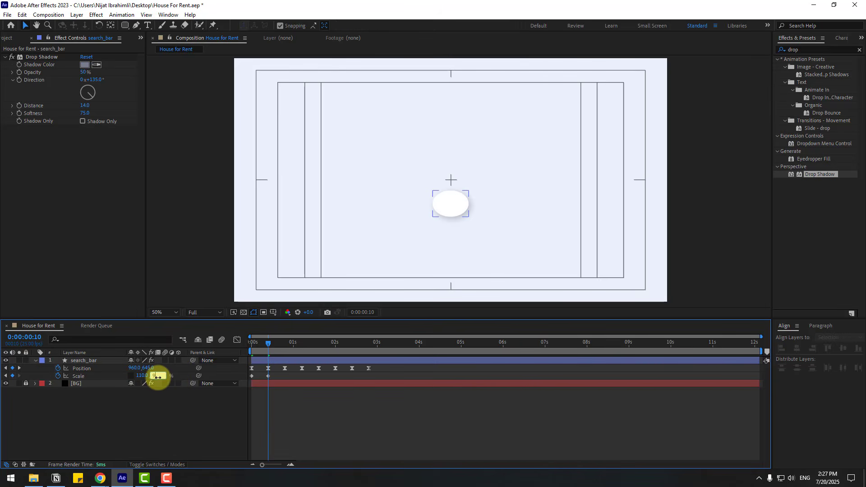
{"action": "key", "text": "Return"}
{"action": "left_click", "coordinate": [336, 402]}
{"action": "left_click_drag", "start_coordinate": [261, 345], "coordinate": [269, 348]}
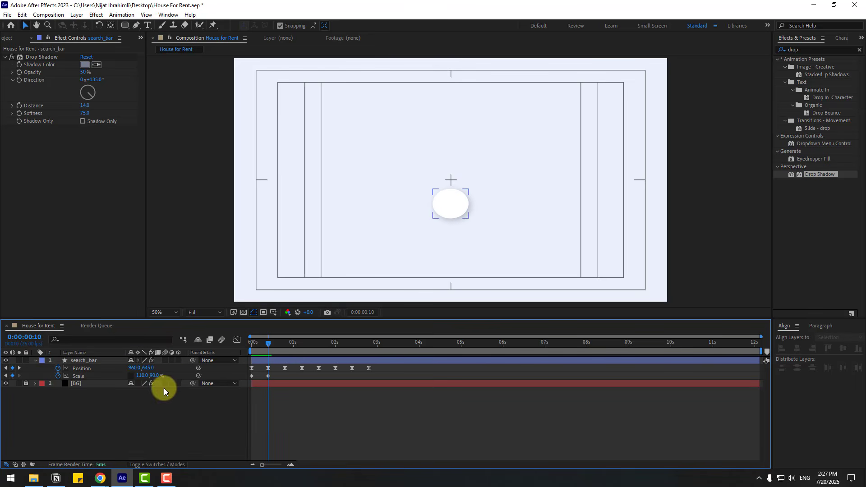
Set the vertical scale of the 0:00:00:10 keyframe to 85%.
{"action": "type", "text": "85"}
{"action": "key", "text": "Return"}
{"action": "left_click", "coordinate": [332, 426]}
Add a Scale keyframe of 90, 105% at 0:00:00:20 and scrub through the bounce from the start.
{"action": "key", "text": "shift+Page_Down"}
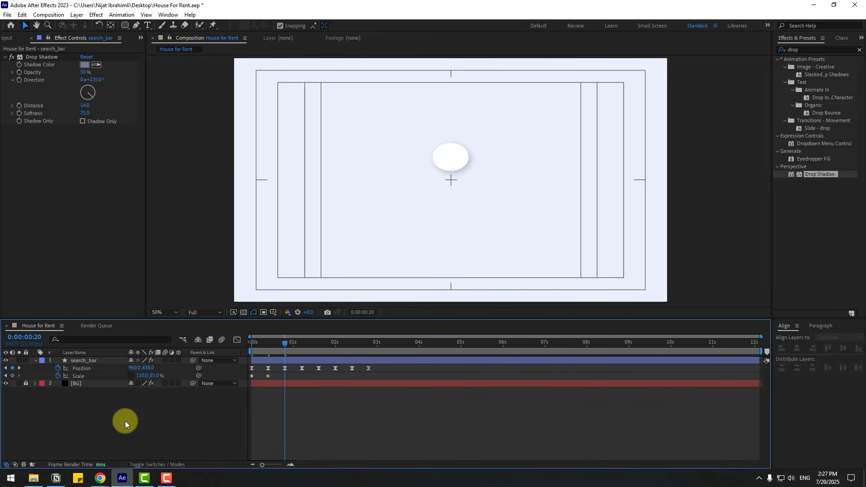
{"action": "left_click", "coordinate": [141, 376]}
{"action": "type", "text": "90"}
{"action": "key", "text": "Return"}
{"action": "left_click", "coordinate": [141, 407]}
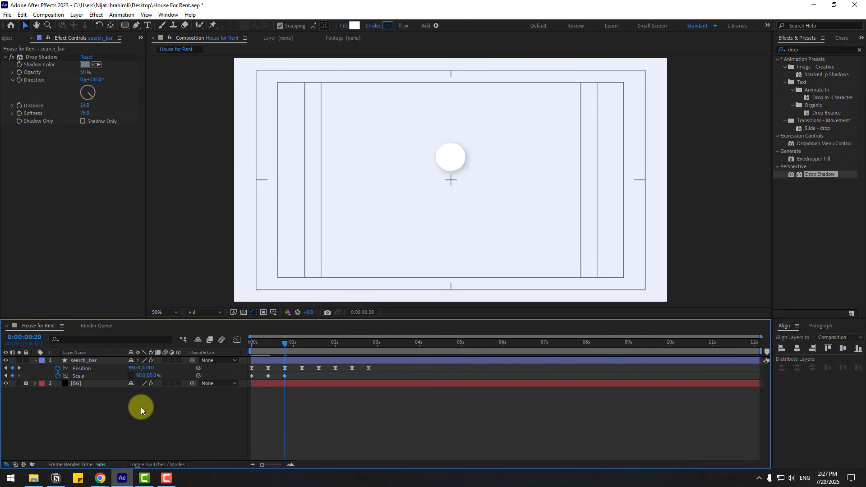
{"action": "left_click", "coordinate": [148, 377]}
{"action": "type", "text": "120"}
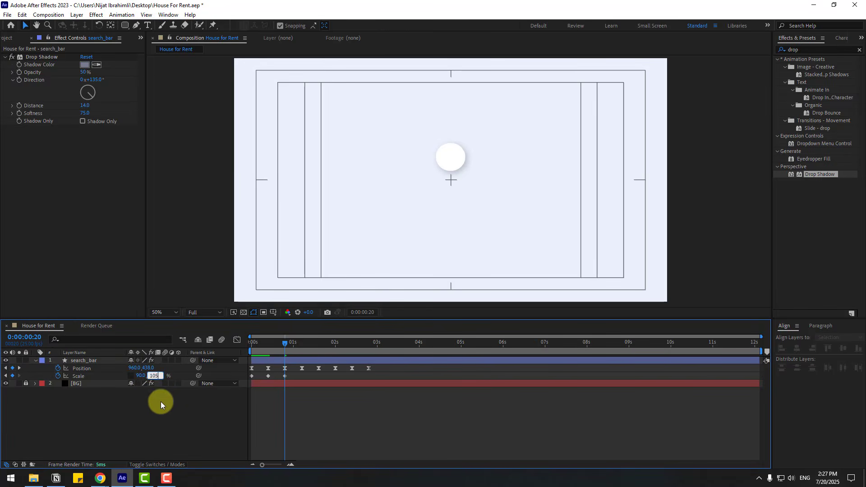
{"action": "key", "text": "Return"}
{"action": "left_click", "coordinate": [325, 413]}
{"action": "left_click", "coordinate": [251, 348]}
{"action": "left_click_drag", "start_coordinate": [251, 348], "coordinate": [285, 352]}
Add a Scale keyframe of 105, 95% at the Position keyframe at 0:00:01:05.
{"action": "key", "text": "k"}
{"action": "key", "text": "k"}
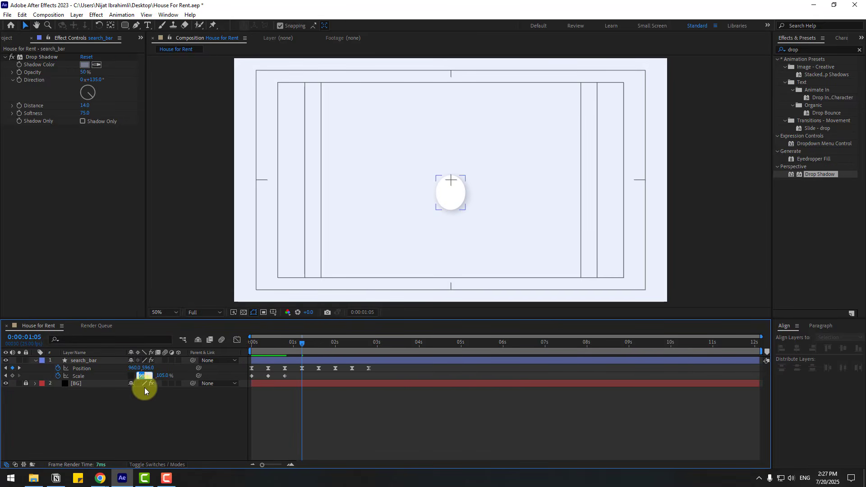
{"action": "type", "text": "105"}
{"action": "key", "text": "Return"}
{"action": "left_click", "coordinate": [156, 377]}
{"action": "type", "text": "9"}
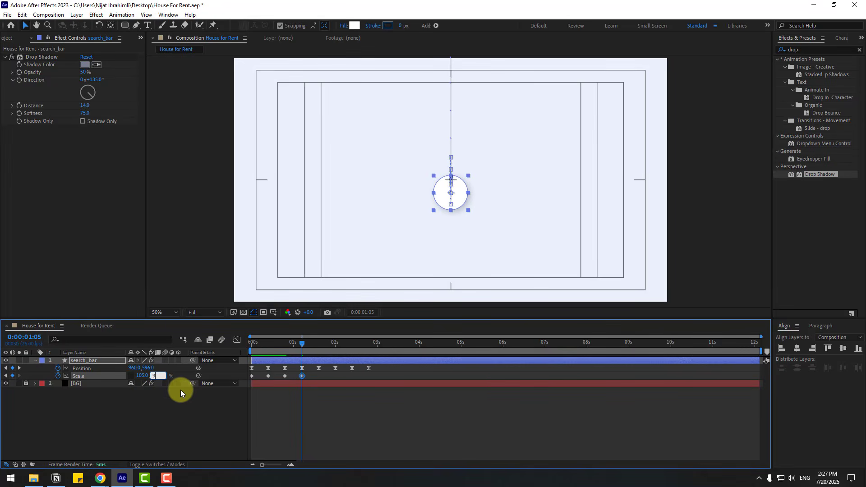
{"action": "left_click", "coordinate": [359, 412]}
Add Scale keyframes of 98, 102% at 0:00:01:15 and 100, 100% at 0:00:02:00.
{"action": "key", "text": "k"}
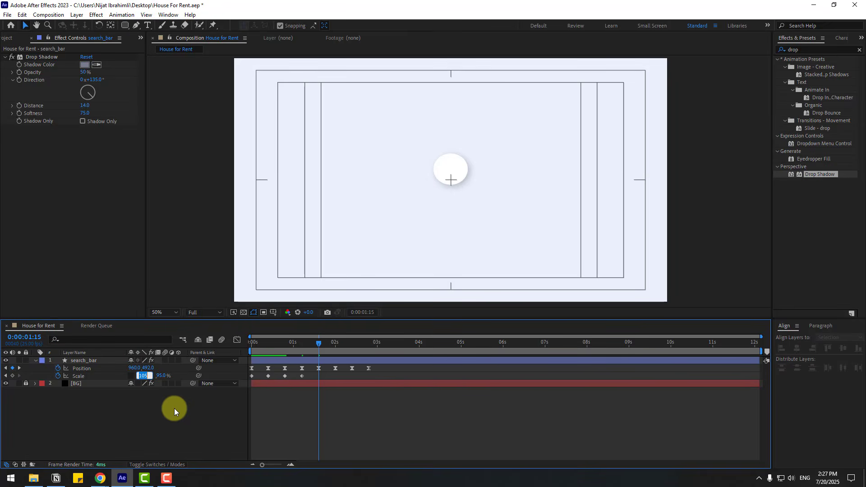
{"action": "type", "text": "98"}
{"action": "key", "text": "Return"}
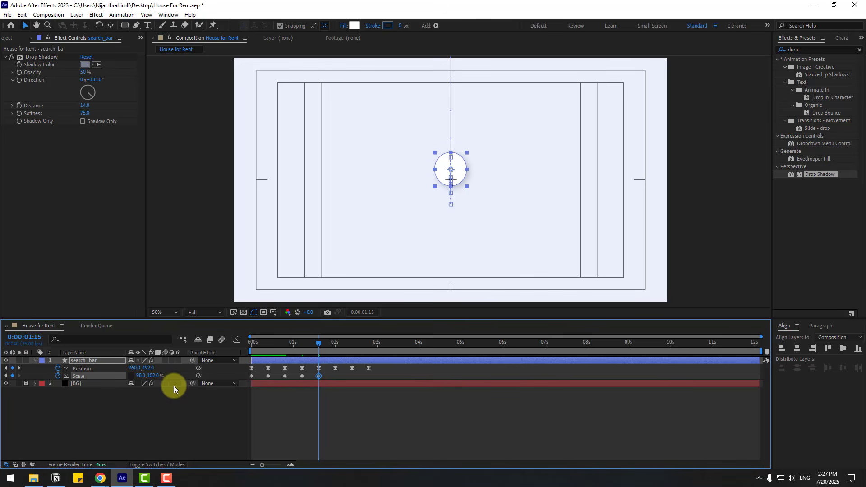
{"action": "key", "text": "k"}
{"action": "left_click", "coordinate": [146, 380]}
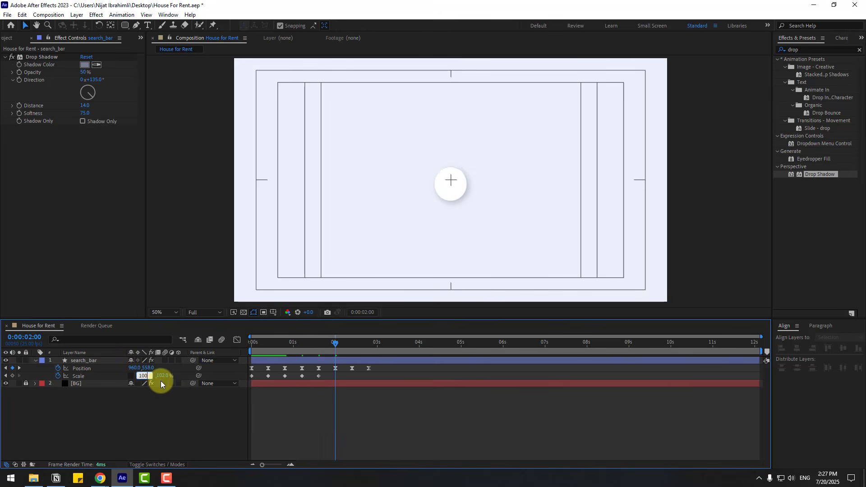
{"action": "type", "text": "100"}
{"action": "key", "text": "Return"}
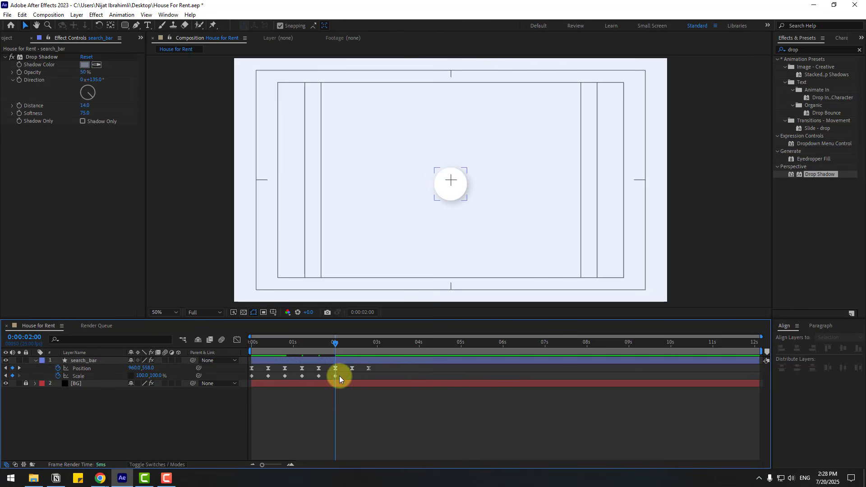
Apply Easy Ease to all the search_bar Scale keyframes and preview the squash and stretch.
{"action": "left_click_drag", "start_coordinate": [340, 377], "coordinate": [228, 389]}
{"action": "right_click", "coordinate": [251, 376]}
{"action": "mouse_move", "coordinate": [311, 370]}
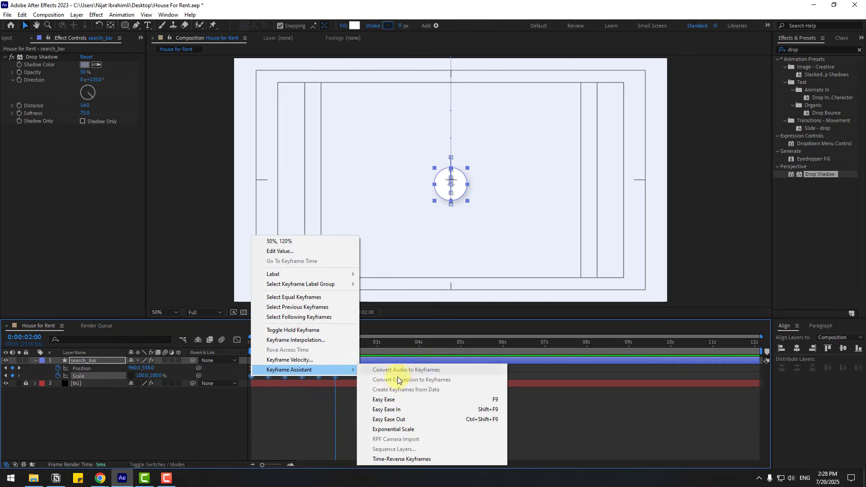
{"action": "left_click", "coordinate": [391, 399]}
{"action": "key", "text": "space"}
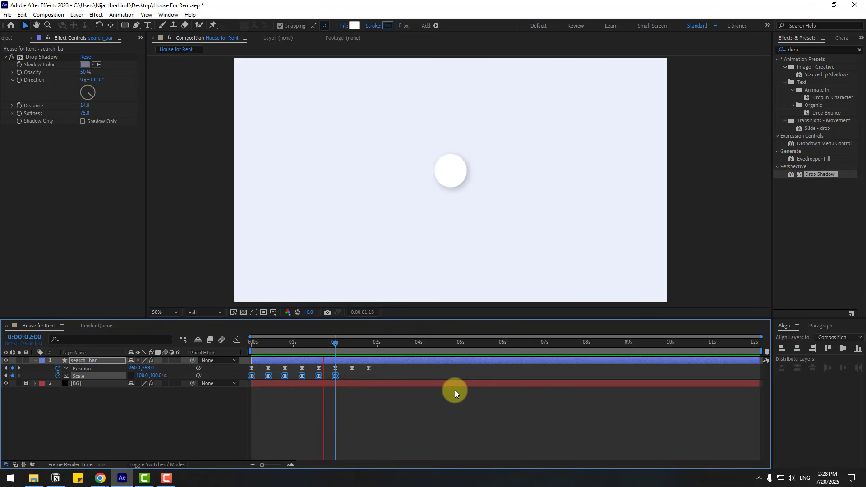
Stretch all the Scale keyframes proportionally so the last one aligns with the final Position keyframe at 0:00:02:20, and preview the animation.
{"action": "left_click", "coordinate": [337, 384]}
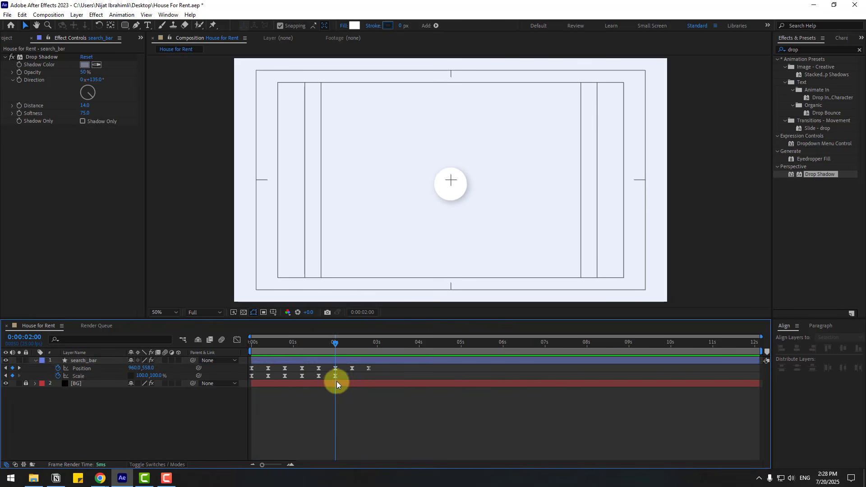
{"action": "left_click_drag", "start_coordinate": [336, 381], "coordinate": [244, 389]}
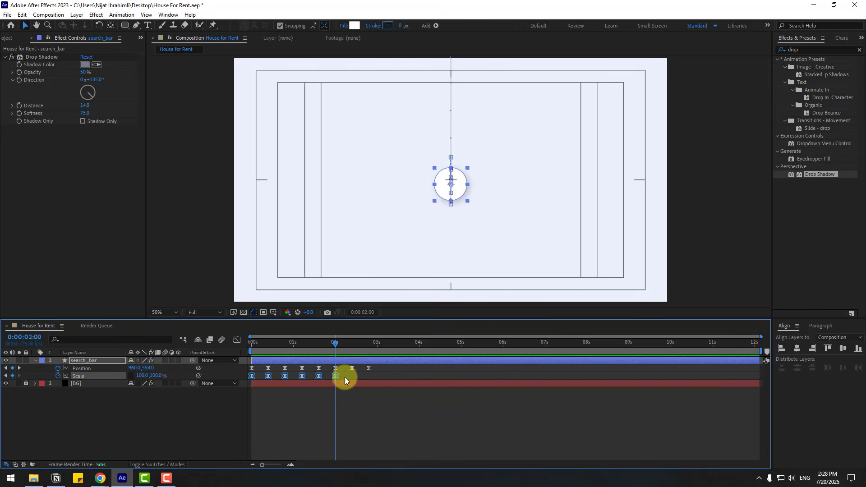
{"action": "left_click_drag", "start_coordinate": [345, 377], "coordinate": [368, 376]}
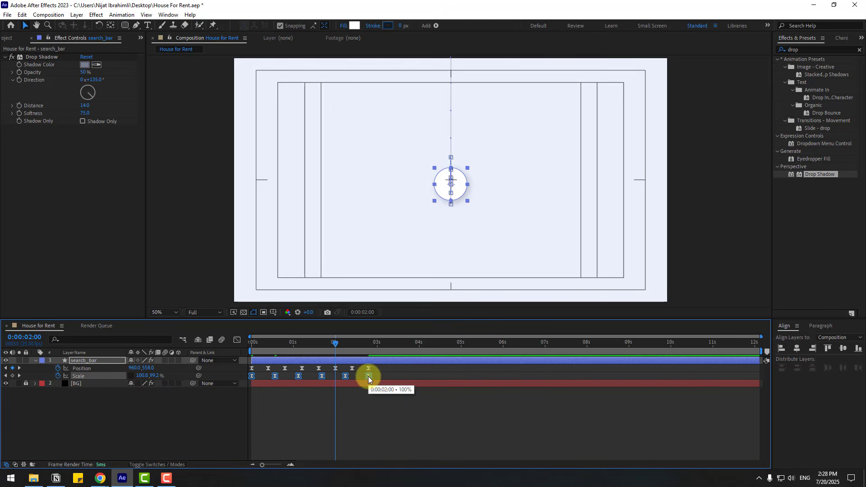
{"action": "left_click", "coordinate": [412, 411]}
{"action": "key", "text": "space"}
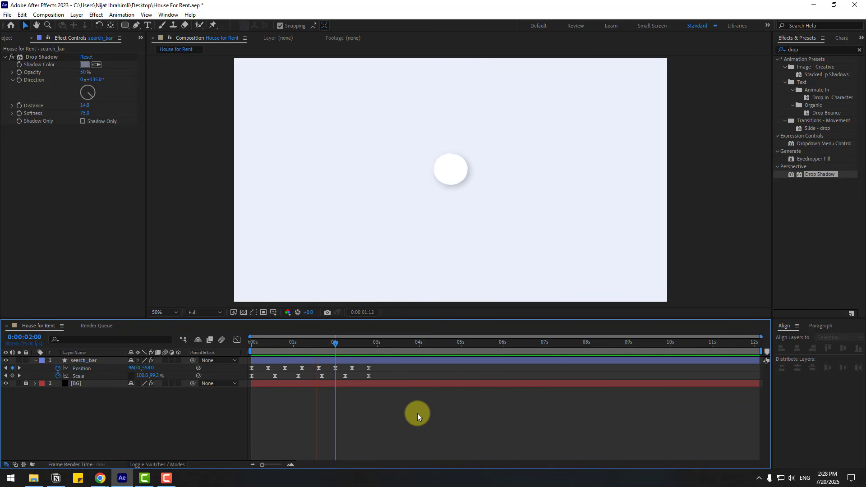
Add a keyframe for the Size of search_bar's Rectangle Path 1 at 0:00:02:05.
{"action": "left_click", "coordinate": [344, 346]}
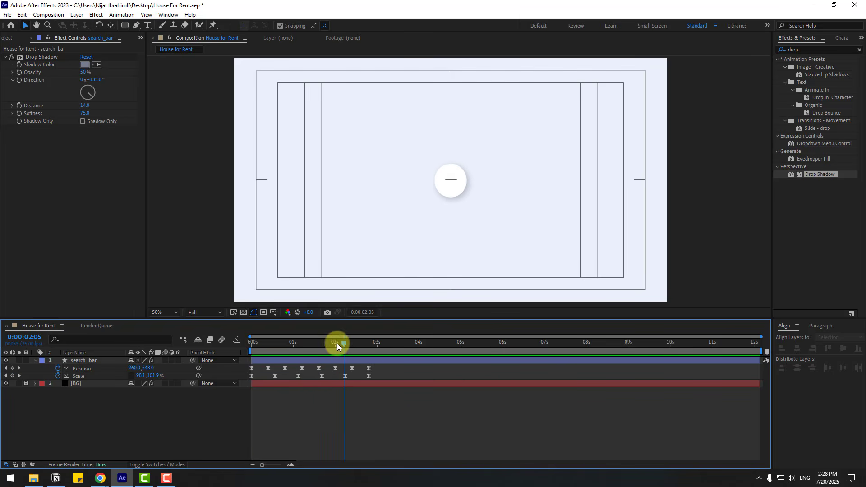
{"action": "left_click", "coordinate": [73, 361]}
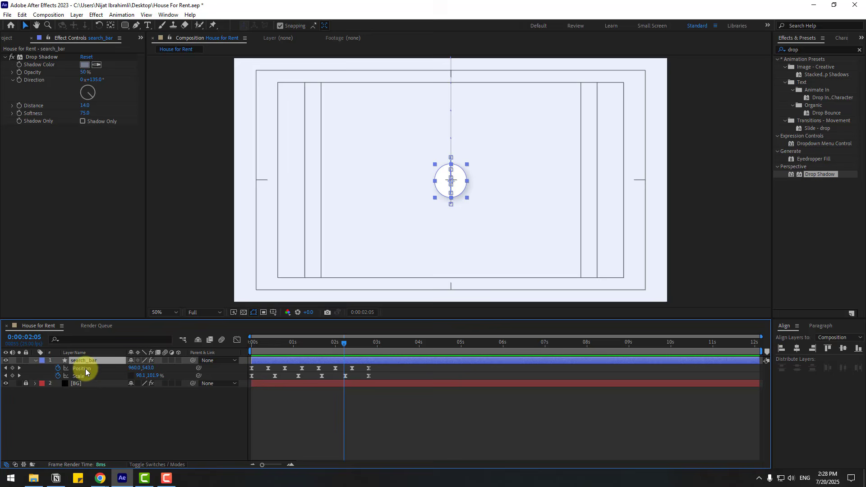
{"action": "left_click", "coordinate": [34, 361]}
{"action": "left_click", "coordinate": [34, 361]}
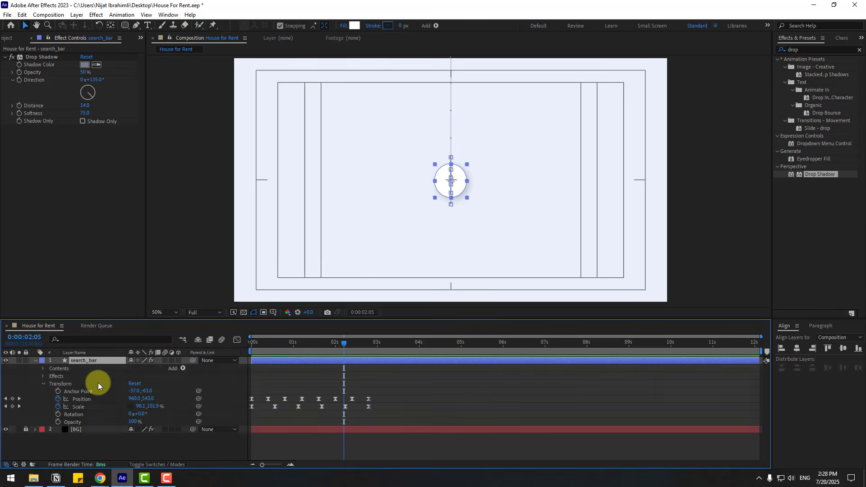
{"action": "left_click", "coordinate": [42, 369]}
{"action": "left_click", "coordinate": [50, 377]}
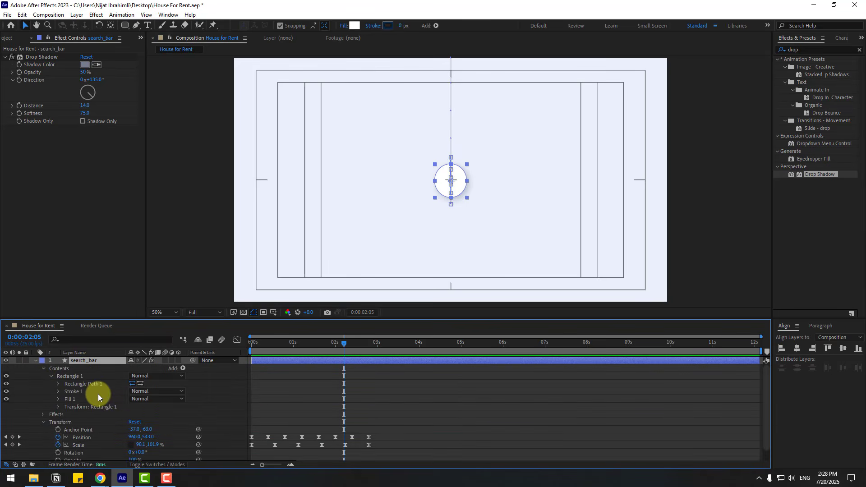
{"action": "left_click", "coordinate": [59, 385]}
{"action": "left_click", "coordinate": [73, 391]}
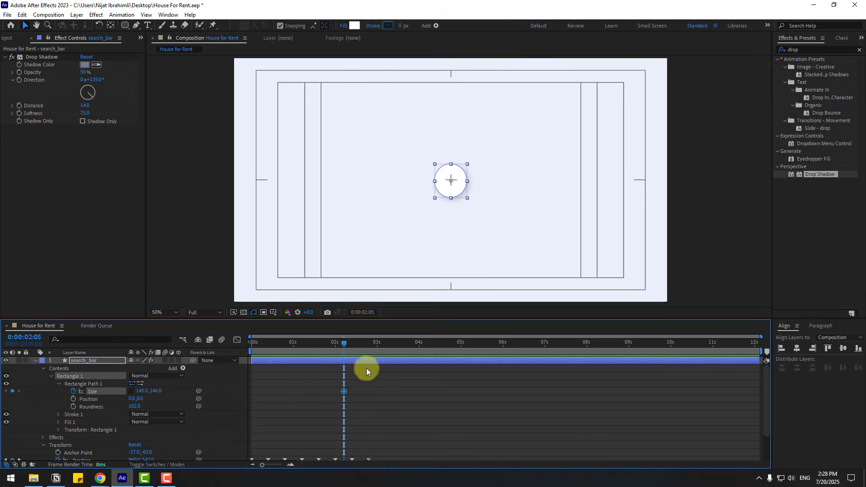
Add a Size keyframe at 0:00:02:24 that widens the rectangle path to 1058, keeping the height at 146.
{"action": "left_click_drag", "start_coordinate": [367, 347], "coordinate": [375, 348]}
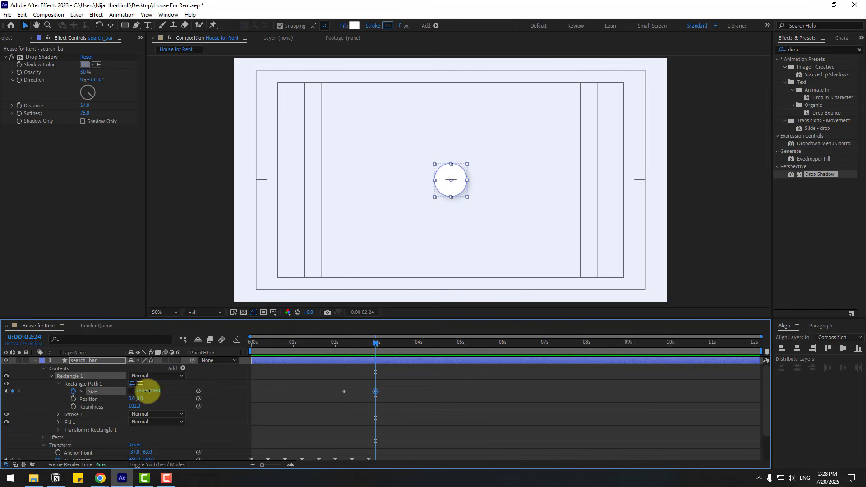
{"action": "left_click_drag", "start_coordinate": [147, 391], "coordinate": [517, 353]}
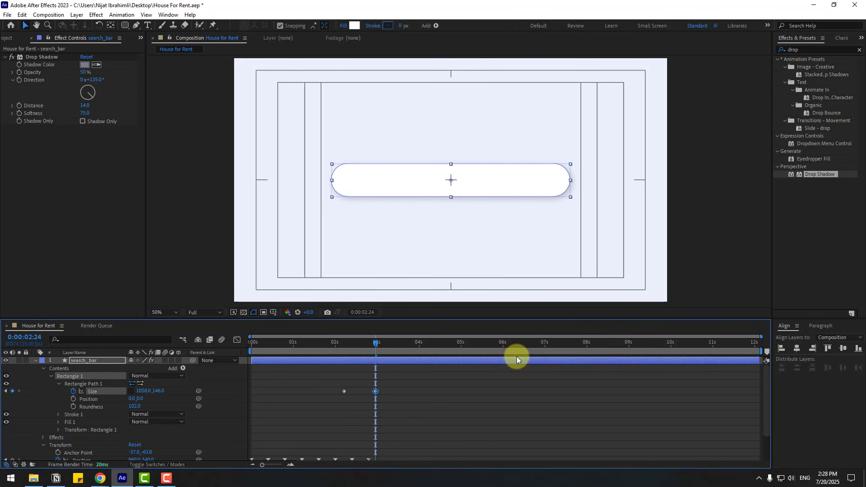
{"action": "left_click", "coordinate": [433, 398]}
Apply Easy Ease to both Size keyframes of search_bar's Rectangle Path 1.
{"action": "left_click_drag", "start_coordinate": [394, 389], "coordinate": [328, 395]}
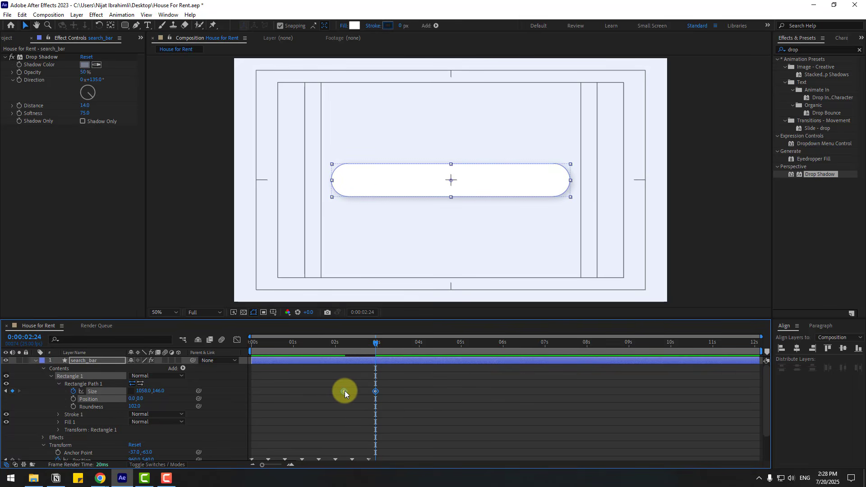
{"action": "right_click", "coordinate": [345, 390]}
{"action": "mouse_move", "coordinate": [357, 385]}
{"action": "left_click", "coordinate": [471, 412]}
Reshape the Size speed graph into a sharp early peak with a long slow-down, and preview the expansion.
{"action": "left_click", "coordinate": [236, 340]}
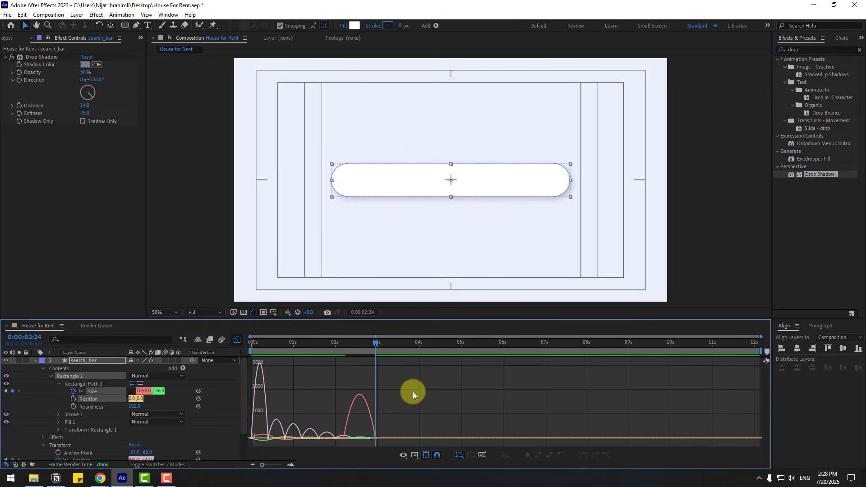
{"action": "key", "text": "equal"}
{"action": "key", "text": "equal"}
{"action": "left_click_drag", "start_coordinate": [383, 421], "coordinate": [461, 394]}
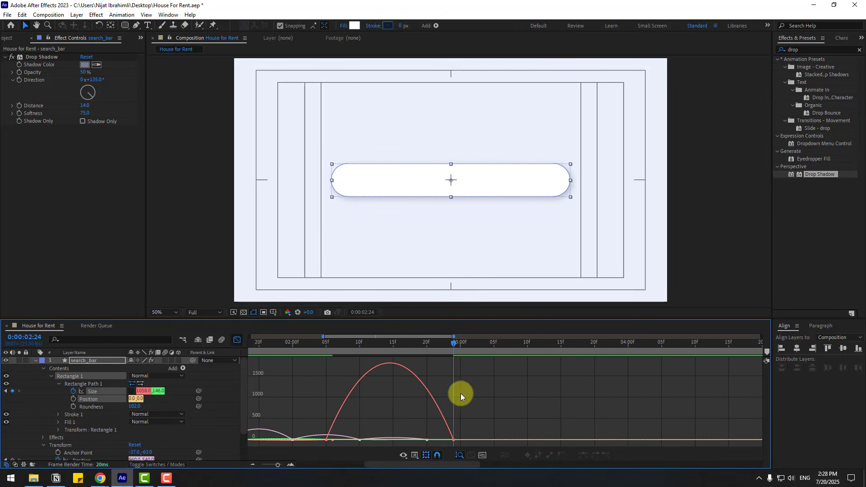
{"action": "left_click", "coordinate": [428, 396]}
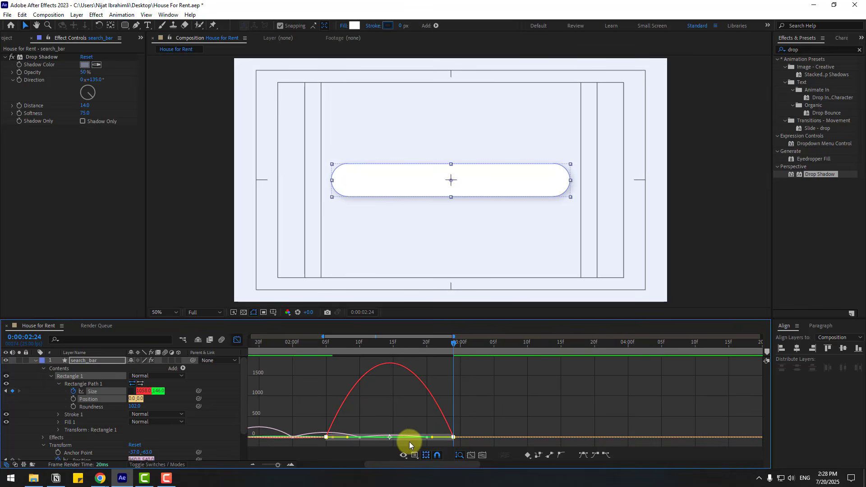
{"action": "left_click_drag", "start_coordinate": [432, 439], "coordinate": [390, 437]}
{"action": "key", "text": "minus"}
{"action": "key", "text": "minus"}
{"action": "key", "text": "space"}
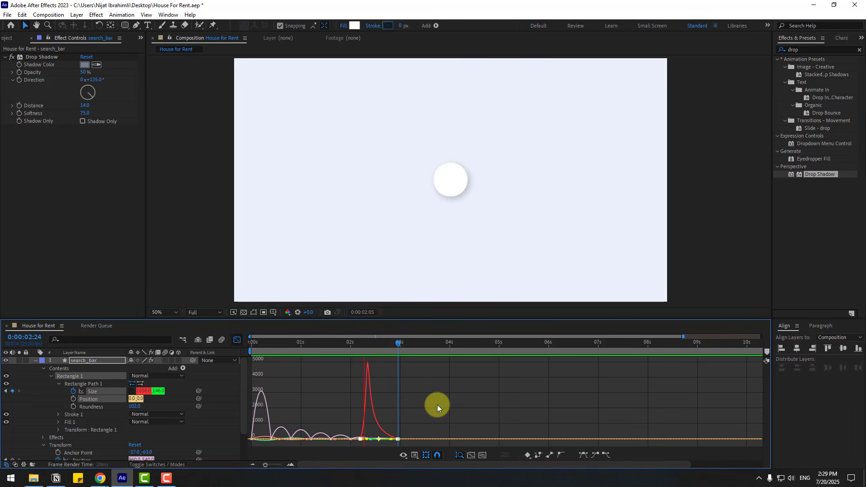
{"action": "key", "text": "space"}
{"action": "left_click", "coordinate": [236, 339]}
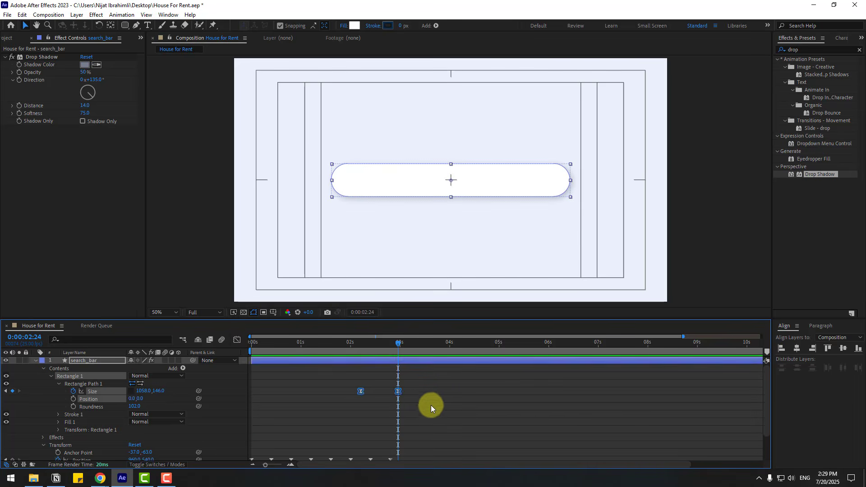
Move both Size keyframes earlier so the search bar starts expanding at 0:00:01:07, and preview the timing.
{"action": "left_click", "coordinate": [408, 390]}
{"action": "left_click_drag", "start_coordinate": [413, 387], "coordinate": [336, 392]}
{"action": "key", "text": "space"}
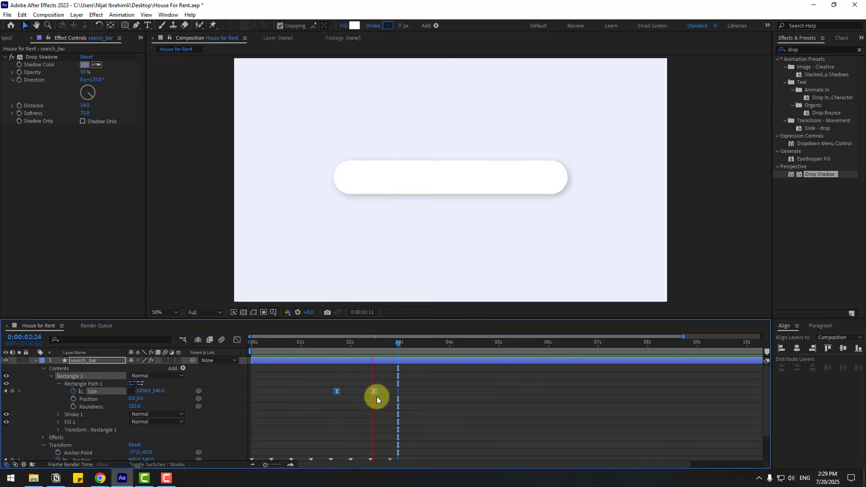
{"action": "key", "text": "space"}
{"action": "left_click", "coordinate": [323, 393]}
{"action": "left_click_drag", "start_coordinate": [379, 387], "coordinate": [309, 393]}
{"action": "key", "text": "space"}
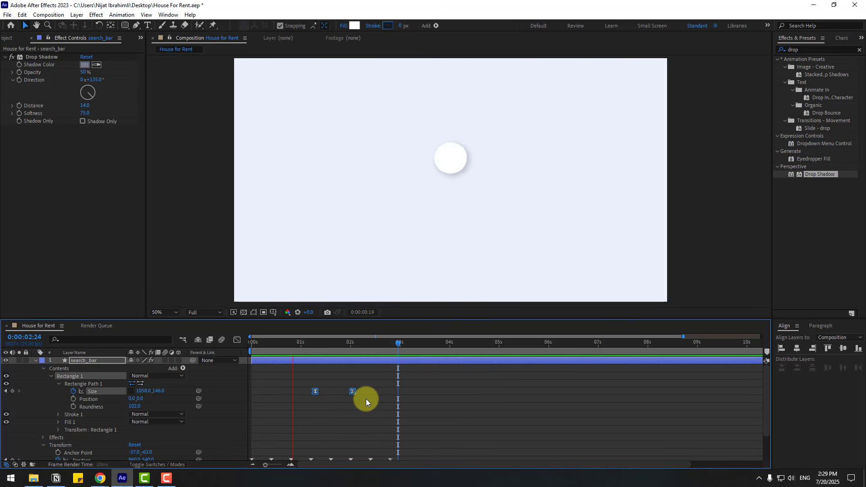
{"action": "key", "text": "space"}
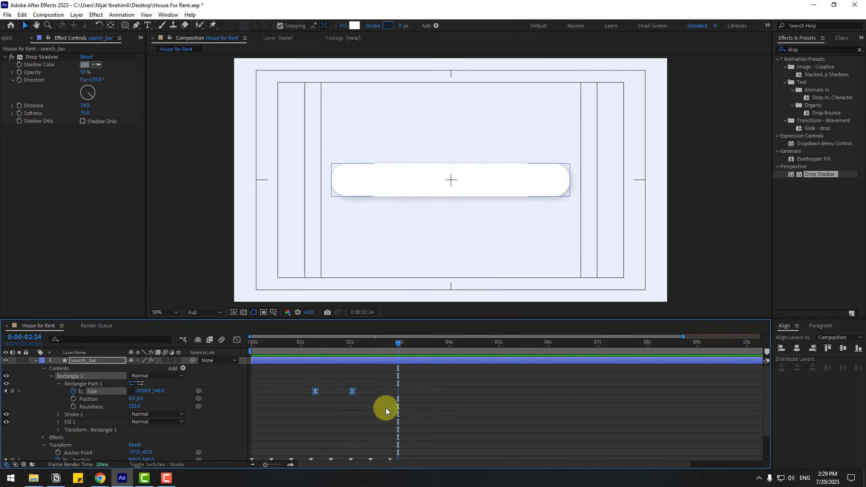
Move only the second Size keyframe back to about 0:00:02:09 to lengthen the expansion, and preview it.
{"action": "left_click", "coordinate": [387, 409]}
{"action": "left_click_drag", "start_coordinate": [351, 391], "coordinate": [368, 391]}
{"action": "key", "text": "space"}
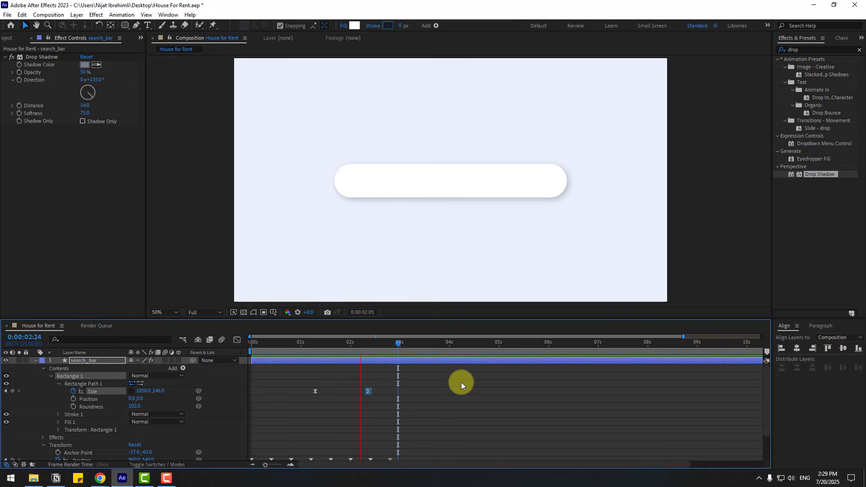
{"action": "scroll", "coordinate": [511, 249], "scroll_direction": "down", "scroll_amount": 4}
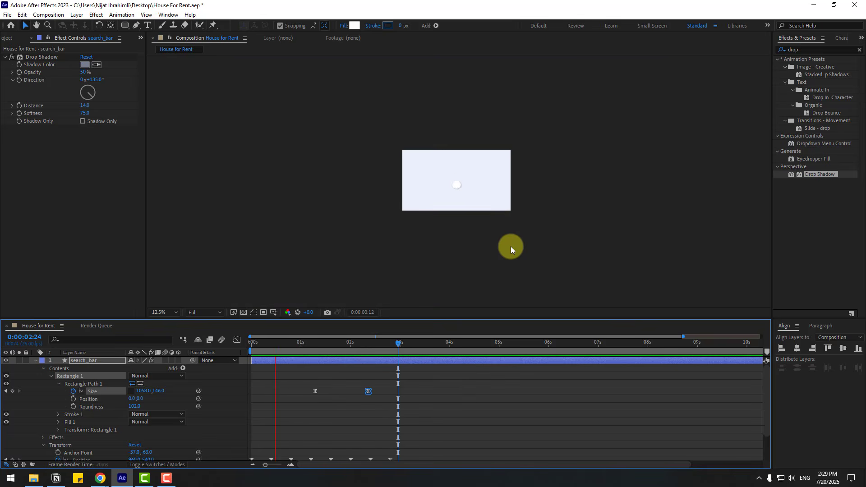
Create a null object at 0:00:01:14 and place it over the centre of the search bar.
{"action": "left_click_drag", "start_coordinate": [350, 345], "coordinate": [315, 344]}
{"action": "left_click", "coordinate": [116, 361]}
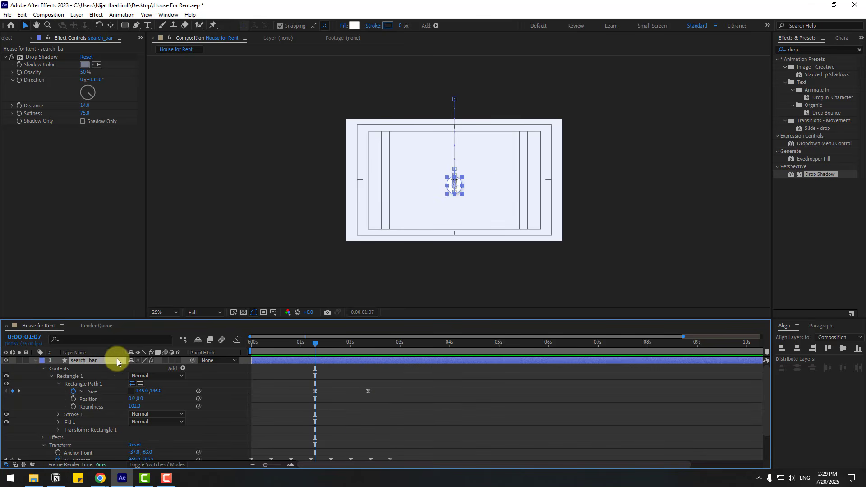
{"action": "key", "text": "p"}
{"action": "left_click", "coordinate": [329, 344]}
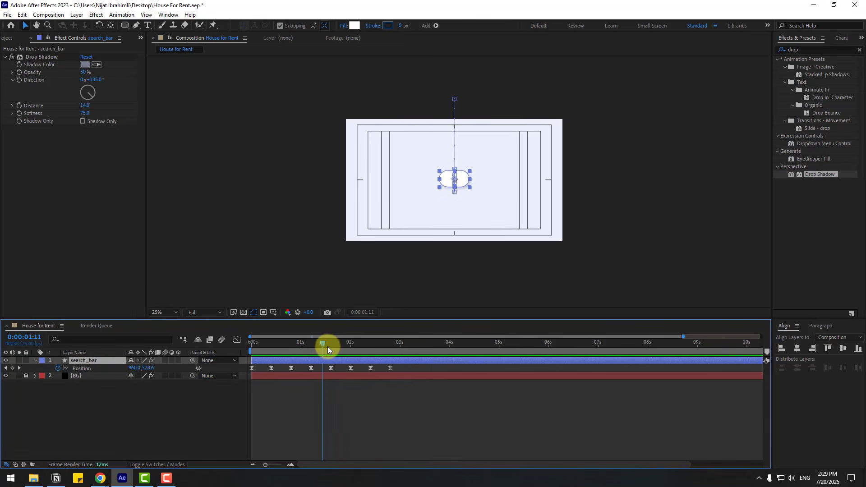
{"action": "left_click", "coordinate": [341, 429]}
{"action": "right_click", "coordinate": [134, 425]}
{"action": "mouse_move", "coordinate": [218, 317]}
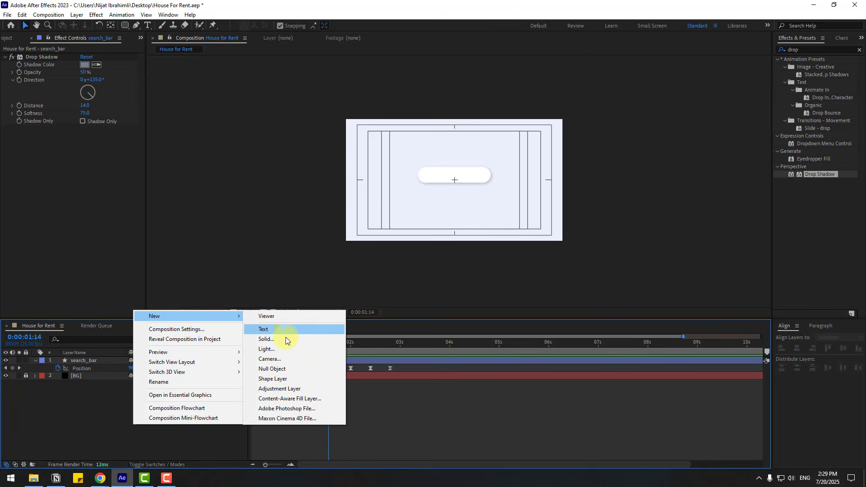
{"action": "left_click", "coordinate": [268, 371]}
{"action": "scroll", "coordinate": [437, 246], "scroll_direction": "up", "scroll_amount": 2}
{"action": "mouse_move", "coordinate": [452, 190]}
{"action": "left_mouse_down"}
{"action": "mouse_move", "coordinate": [448, 175]}
{"action": "mouse_move", "coordinate": [455, 195]}
{"action": "left_mouse_up"}
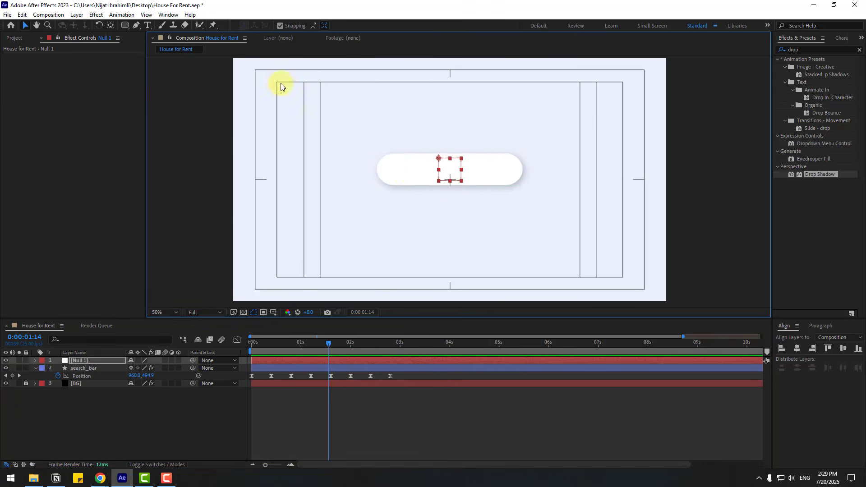
Centre the null's anchor point within it and parent search_bar to Null 1.
{"action": "left_click", "coordinate": [283, 26]}
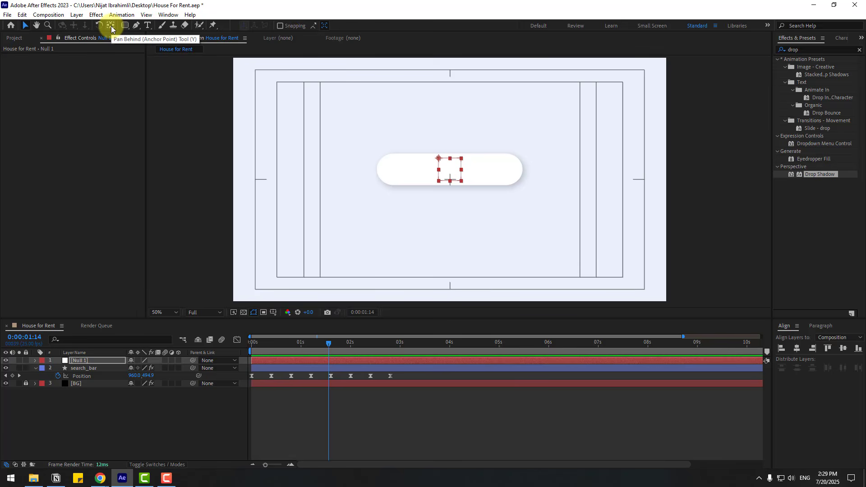
{"action": "left_click", "coordinate": [26, 26]}
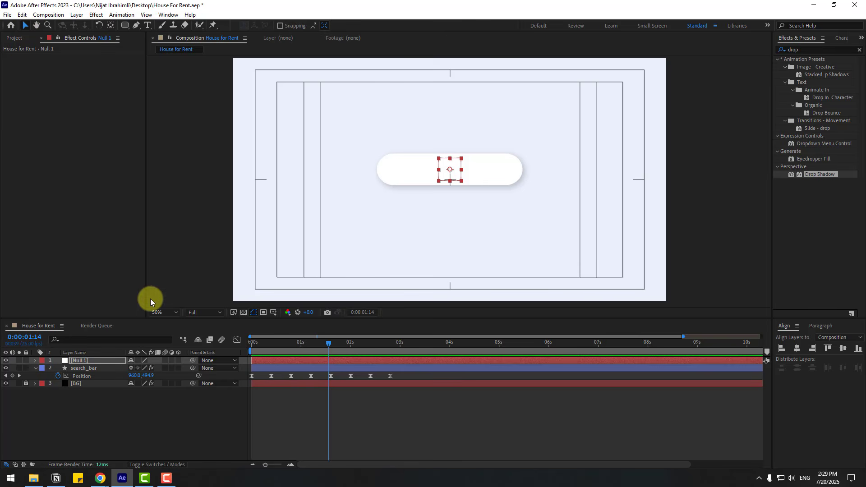
{"action": "left_click", "coordinate": [93, 369]}
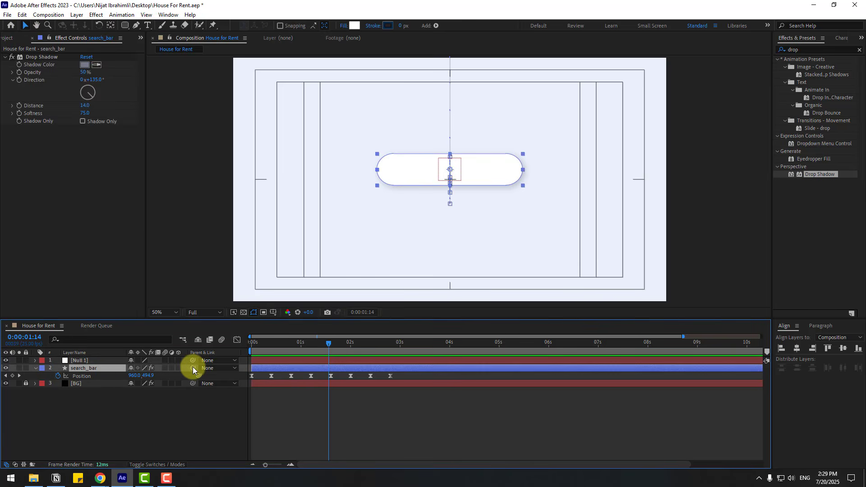
{"action": "left_click_drag", "start_coordinate": [193, 368], "coordinate": [72, 361]}
Keyframe Null 1's Position at 0:00:01:10 and raise it to Y 262.9 at 0:00:01:24.
{"action": "left_click", "coordinate": [72, 361]}
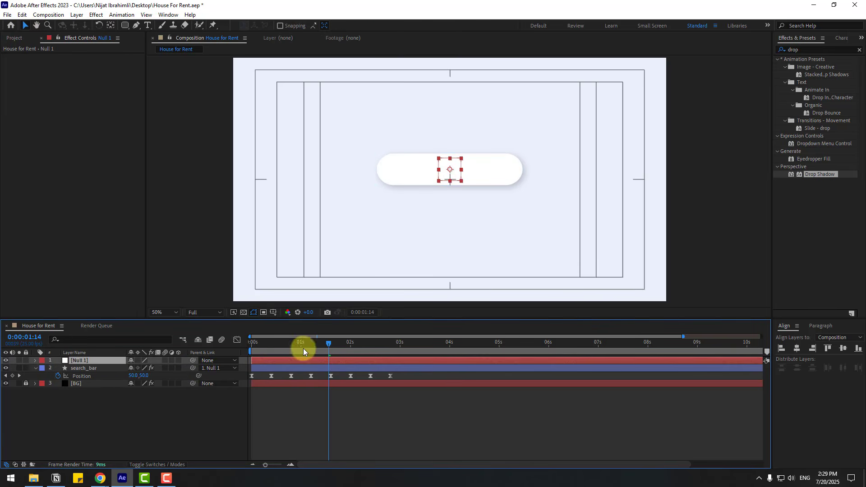
{"action": "left_click", "coordinate": [279, 347]}
{"action": "left_click_drag", "start_coordinate": [278, 348], "coordinate": [320, 348]}
{"action": "key", "text": "p"}
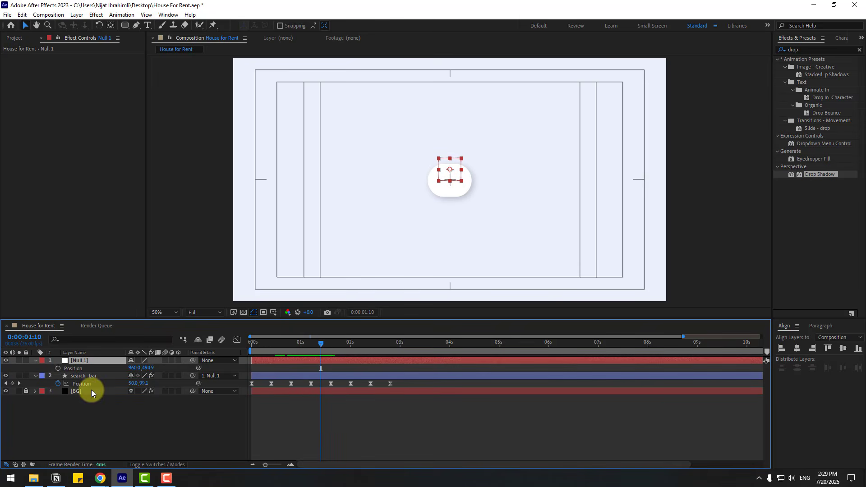
{"action": "left_click_drag", "start_coordinate": [332, 344], "coordinate": [348, 344]}
{"action": "left_click_drag", "start_coordinate": [151, 371], "coordinate": [42, 375]}
Apply Easy Ease to Null 1's Position keyframes, reshape their speed graph to peak early, and preview the move.
{"action": "left_click_drag", "start_coordinate": [360, 366], "coordinate": [308, 374]}
{"action": "right_click", "coordinate": [320, 368]}
{"action": "mouse_move", "coordinate": [326, 366]}
{"action": "left_click", "coordinate": [444, 395]}
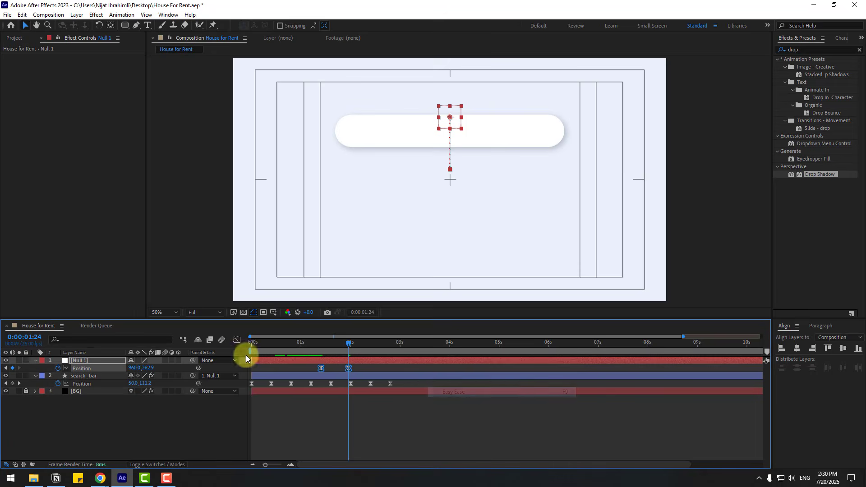
{"action": "left_click", "coordinate": [236, 340]}
{"action": "left_click_drag", "start_coordinate": [370, 434], "coordinate": [338, 441]}
{"action": "key", "text": "space"}
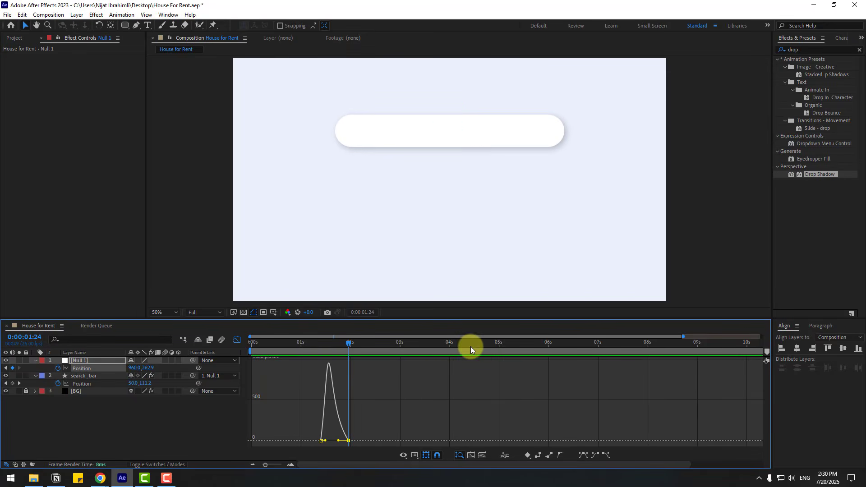
{"action": "key", "text": "space"}
{"action": "left_click", "coordinate": [237, 340]}
{"action": "left_click", "coordinate": [417, 404]}
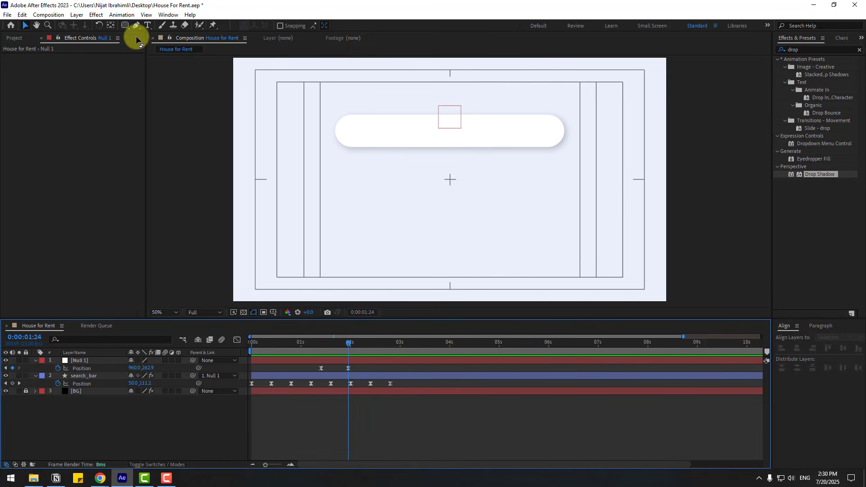
Add a text layer reading "Looking for a rental?" below the search bar.
{"action": "left_click", "coordinate": [147, 26]}
{"action": "left_click", "coordinate": [372, 188]}
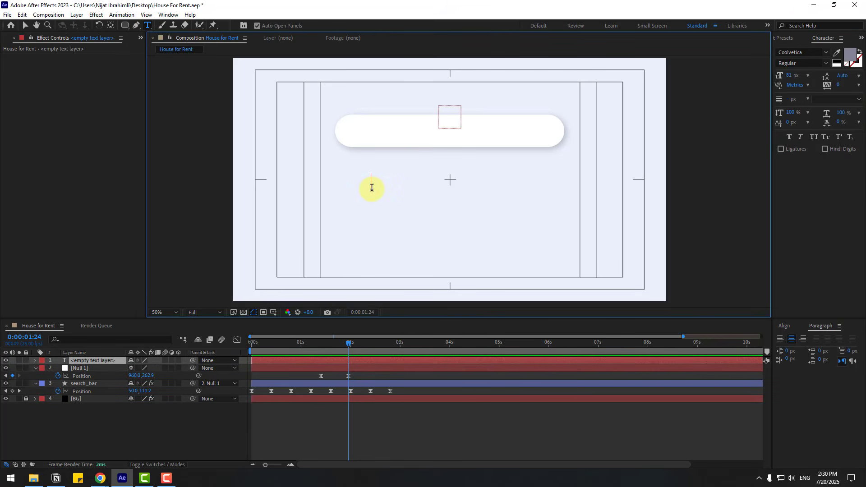
{"action": "type", "text": "Looking for a rental?"}
{"action": "left_click", "coordinate": [25, 25]}
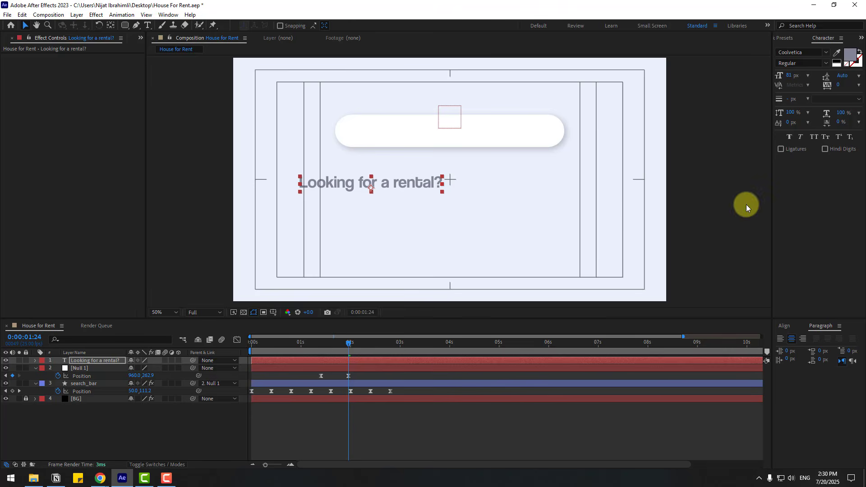
Centre the text layer's anchor point and align the text horizontally and vertically to the composition's centre.
{"action": "left_click", "coordinate": [112, 26]}
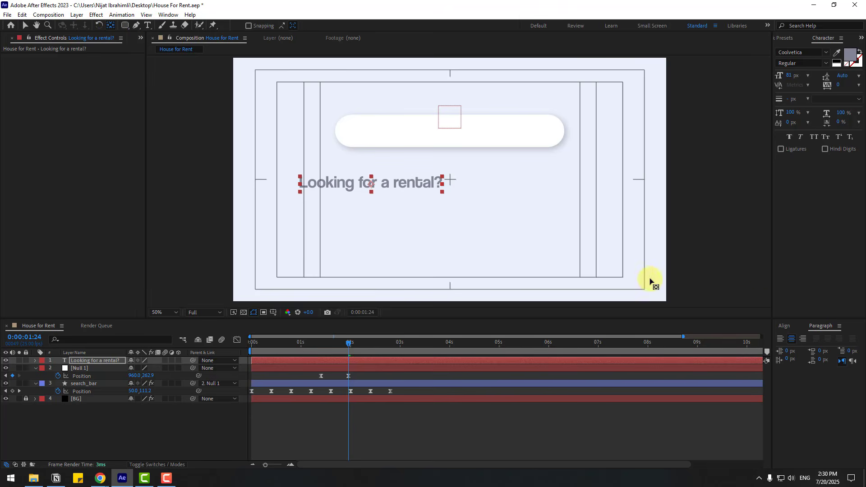
{"action": "left_click", "coordinate": [785, 336]}
{"action": "left_click", "coordinate": [796, 349]}
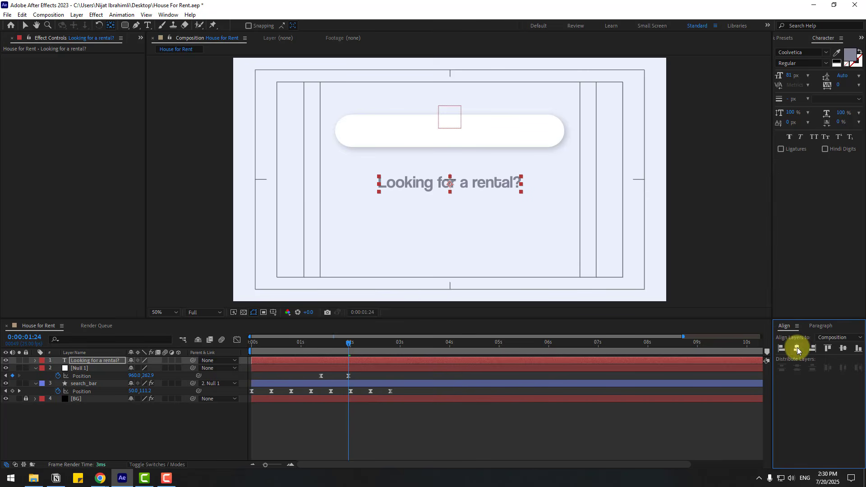
{"action": "left_click", "coordinate": [840, 352]}
{"action": "key", "text": "v"}
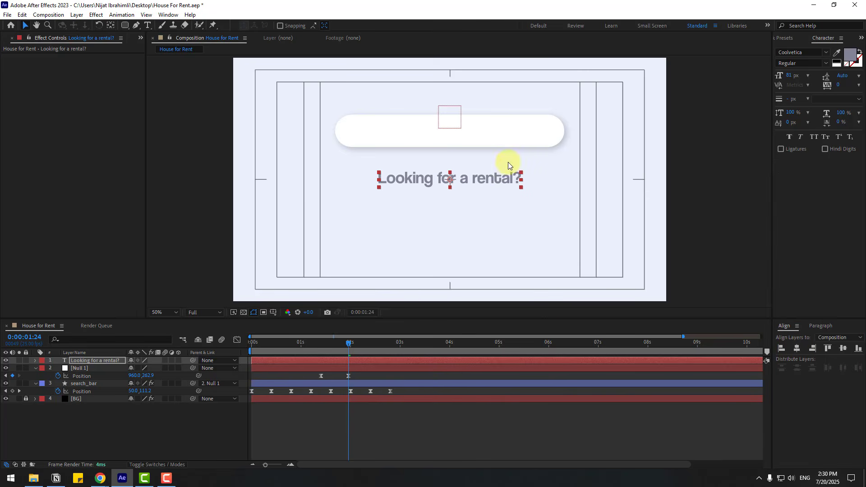
At 0:00:02:16, move the text up to Y 466, just below the search bar.
{"action": "left_click", "coordinate": [472, 179]}
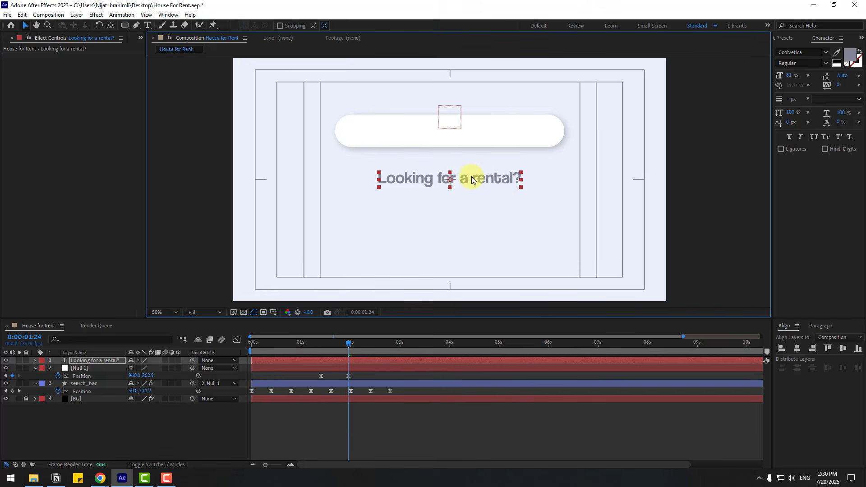
{"action": "left_click_drag", "start_coordinate": [354, 348], "coordinate": [383, 345]}
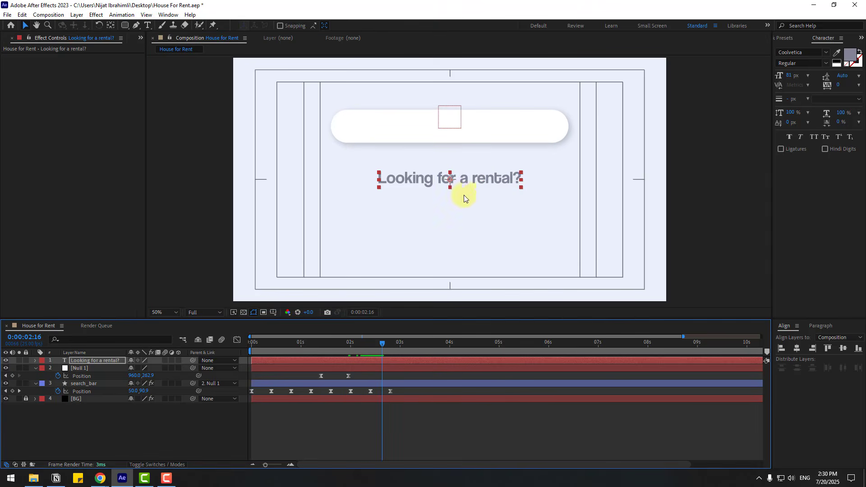
{"action": "left_click_drag", "start_coordinate": [464, 181], "coordinate": [466, 165]}
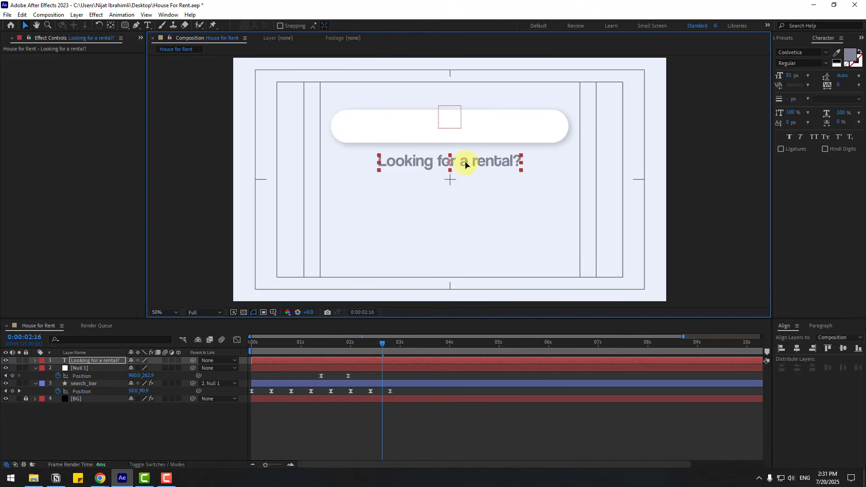
Keyframe the text's Position at 0:00:02:16 and add a starting keyframe with Y 869 at 0:00:01:13.
{"action": "left_click", "coordinate": [102, 353]}
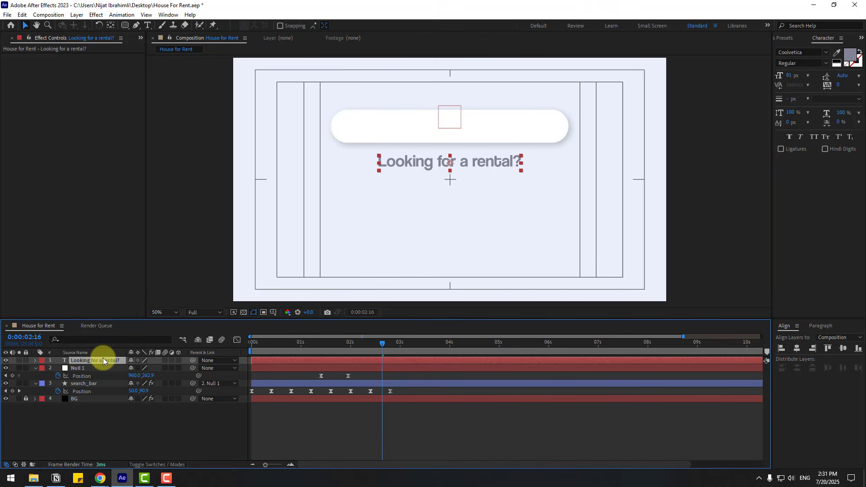
{"action": "key", "text": "p"}
{"action": "left_click", "coordinate": [57, 368]}
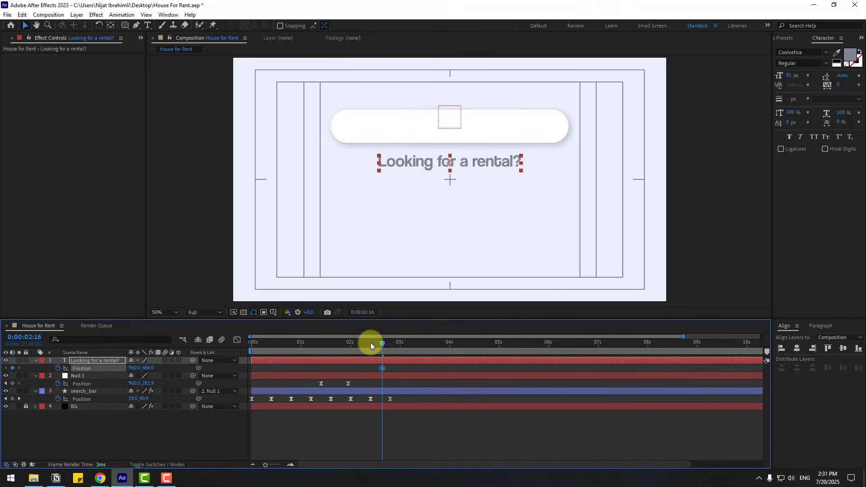
{"action": "left_click_drag", "start_coordinate": [371, 346], "coordinate": [328, 352]}
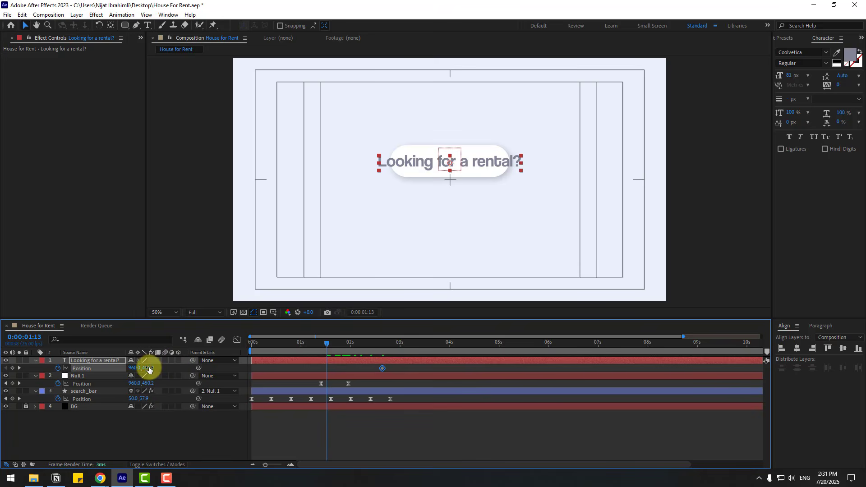
{"action": "left_click_drag", "start_coordinate": [149, 368], "coordinate": [344, 369]}
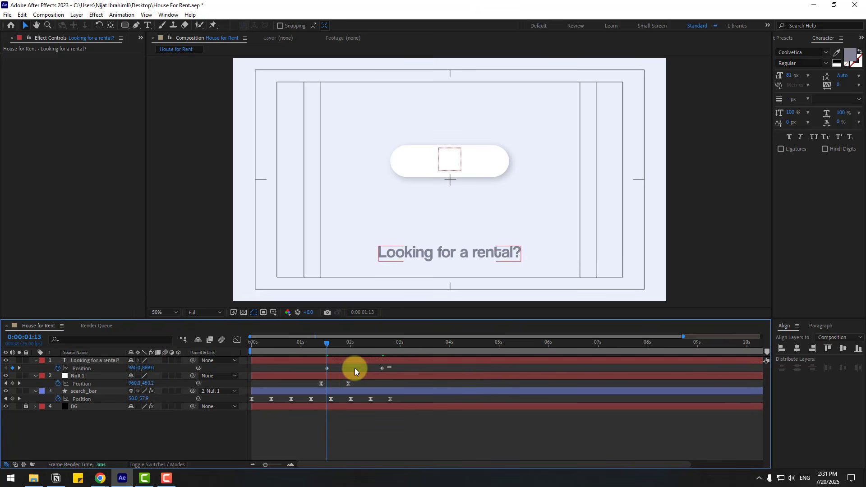
Apply Easy Ease to the text's Position keyframes and add an Opacity keyframe of 0% at 0:00:01:13.
{"action": "right_click", "coordinate": [327, 367]}
{"action": "left_click", "coordinate": [460, 391]}
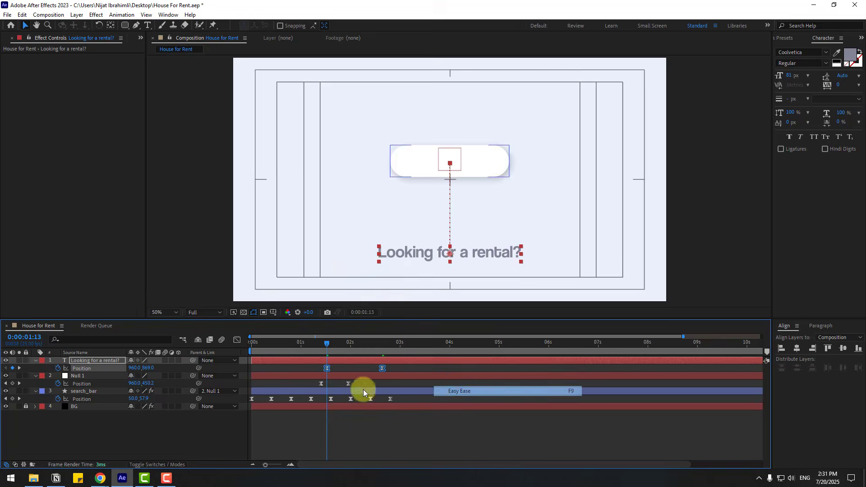
{"action": "key", "text": "shift+t"}
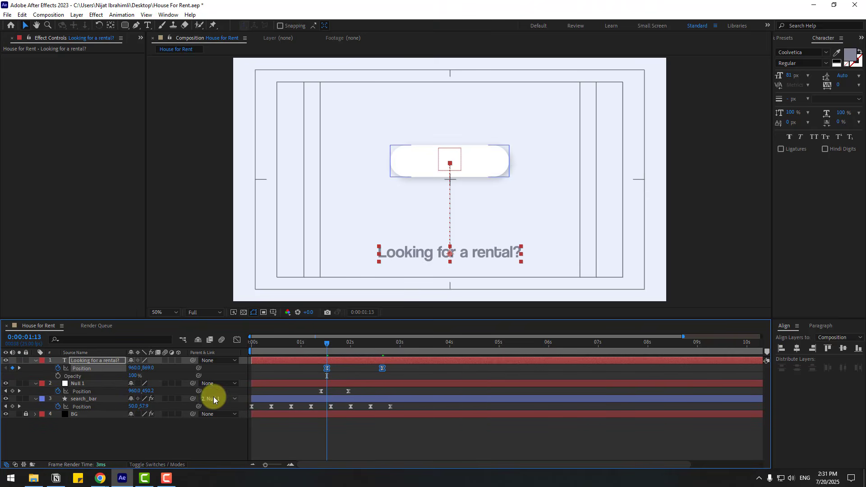
{"action": "left_click", "coordinate": [133, 377]}
{"action": "type", "text": "0"}
{"action": "key", "text": "Return"}
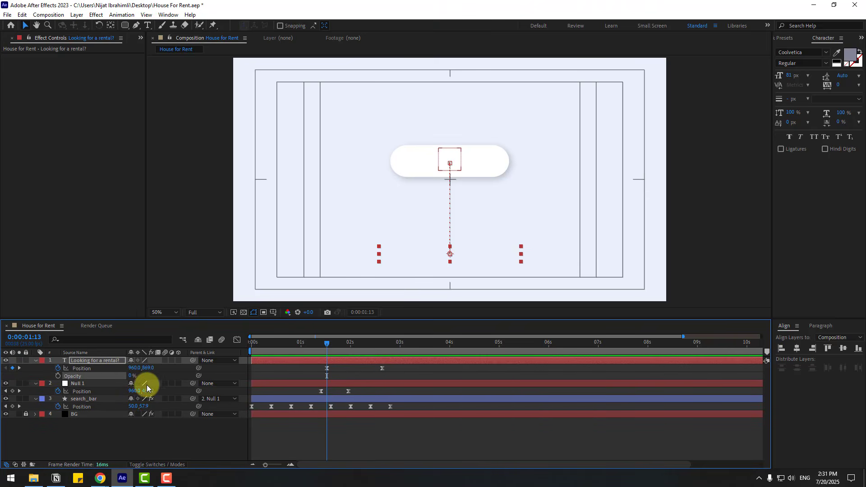
{"action": "left_click", "coordinate": [57, 375]}
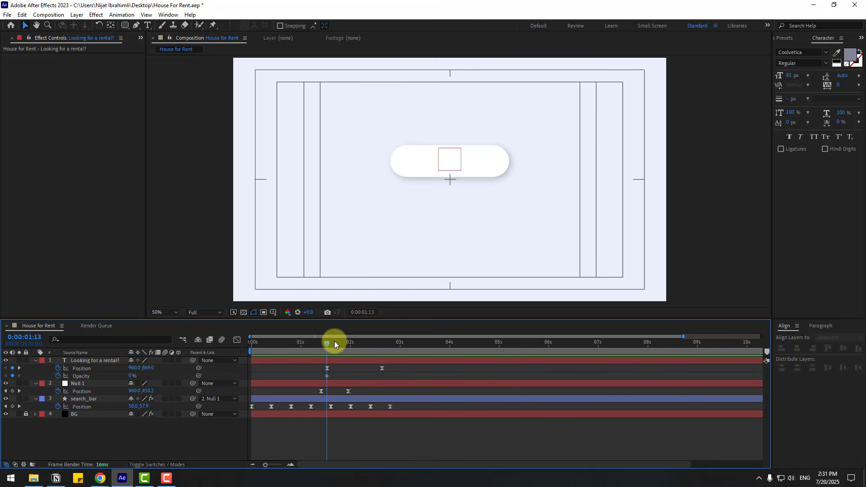
Set the text's Opacity to 100% at 0:00:02:00 and apply Easy Ease to both Opacity keyframes.
{"action": "left_click_drag", "start_coordinate": [334, 342], "coordinate": [350, 343]}
{"action": "left_click_drag", "start_coordinate": [131, 377], "coordinate": [311, 387]}
{"action": "right_click", "coordinate": [328, 375]}
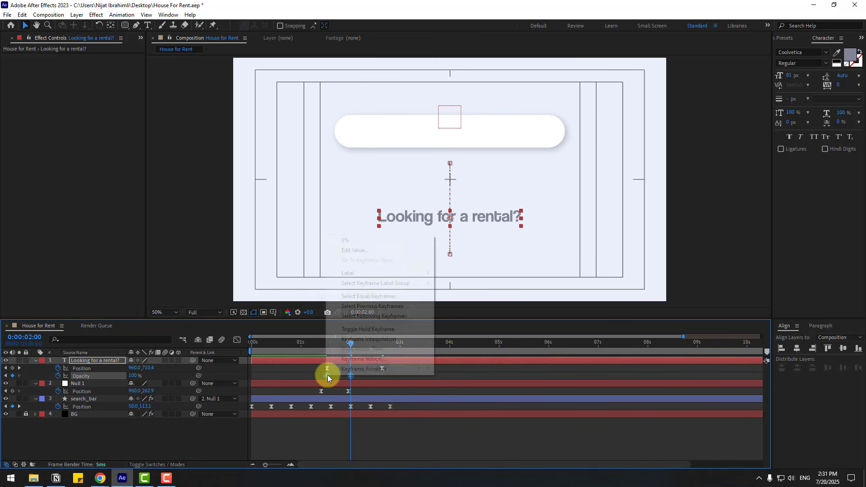
{"action": "mouse_move", "coordinate": [406, 366]}
{"action": "left_click", "coordinate": [473, 397]}
{"action": "left_click_drag", "start_coordinate": [313, 345], "coordinate": [347, 349]}
{"action": "left_click", "coordinate": [360, 372]}
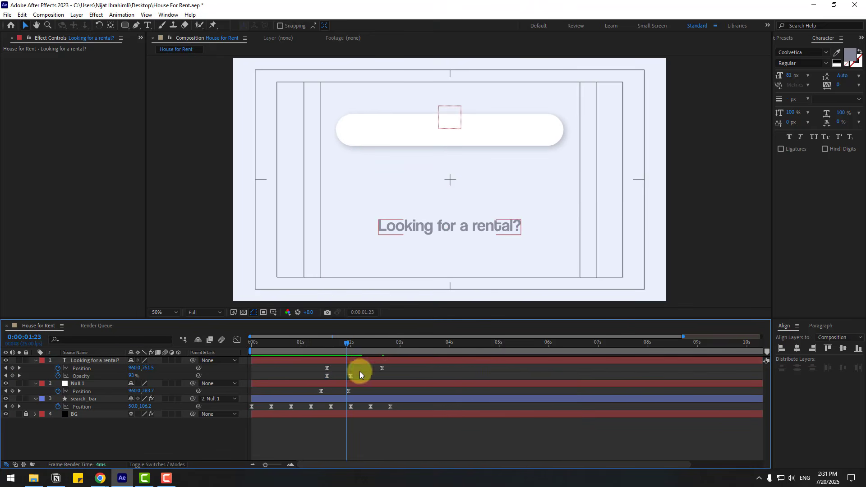
Reshape the text's Position speed curve to peak early and slow gradually into the final keyframe, and preview the motion.
{"action": "left_click_drag", "start_coordinate": [392, 371], "coordinate": [344, 347]}
{"action": "left_click", "coordinate": [237, 340]}
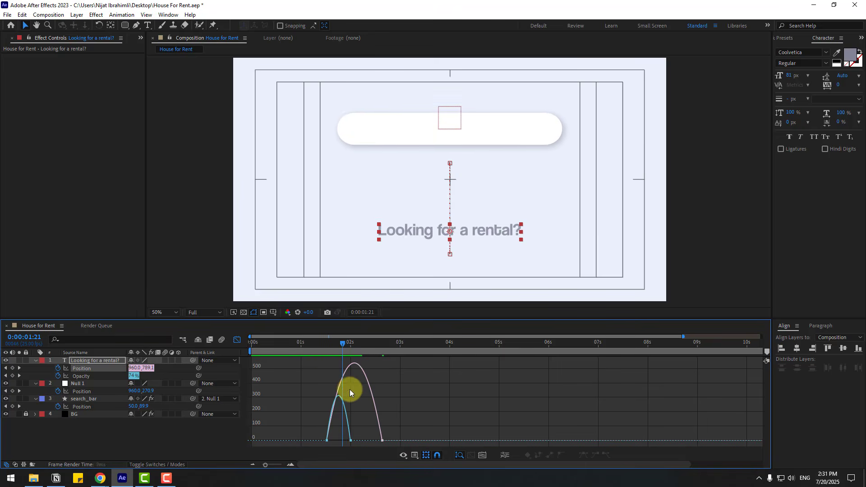
{"action": "left_click", "coordinate": [376, 409]}
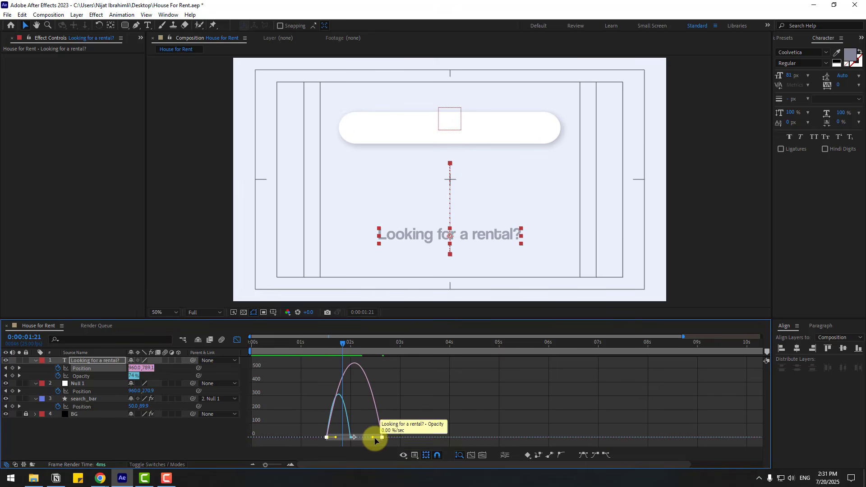
{"action": "left_click_drag", "start_coordinate": [375, 440], "coordinate": [358, 437]}
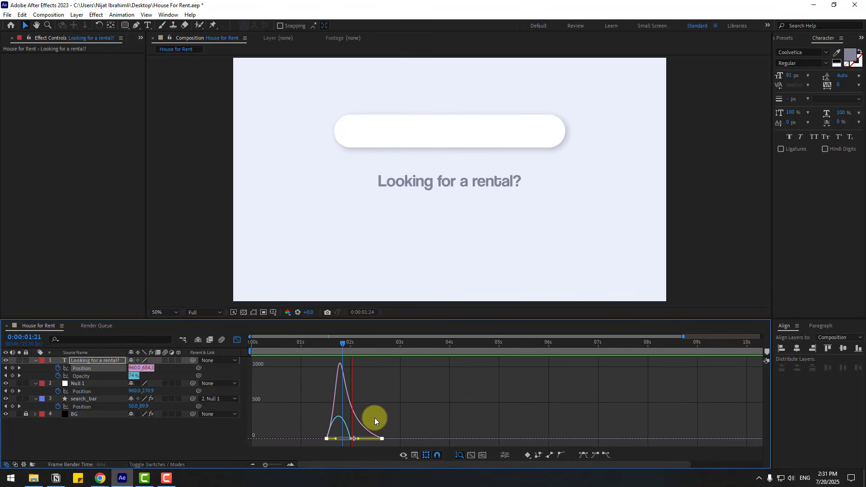
{"action": "key", "text": "space"}
{"action": "left_click", "coordinate": [237, 339]}
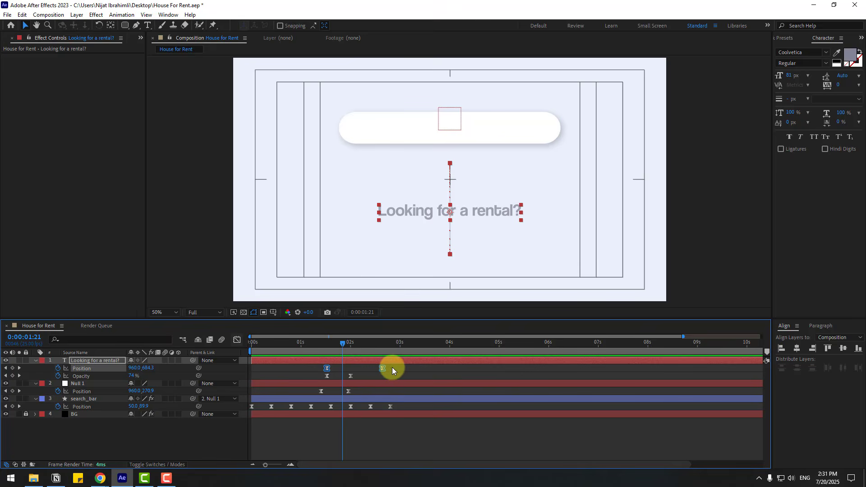
Shift the text's Position and Opacity keyframes slightly earlier, with the final Position keyframe at about 0:00:02:10, and preview the animation.
{"action": "left_click_drag", "start_coordinate": [392, 369], "coordinate": [314, 383]}
{"action": "left_click", "coordinate": [306, 342]}
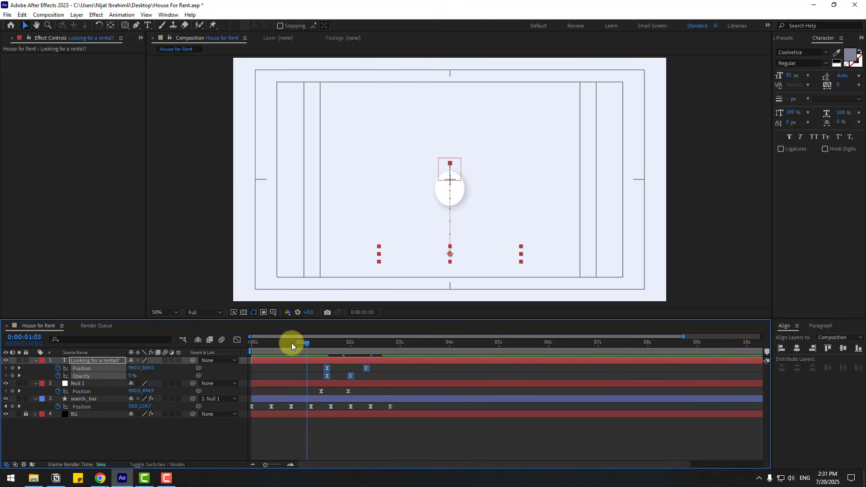
{"action": "left_click_drag", "start_coordinate": [291, 343], "coordinate": [345, 349]}
{"action": "key", "text": "space"}
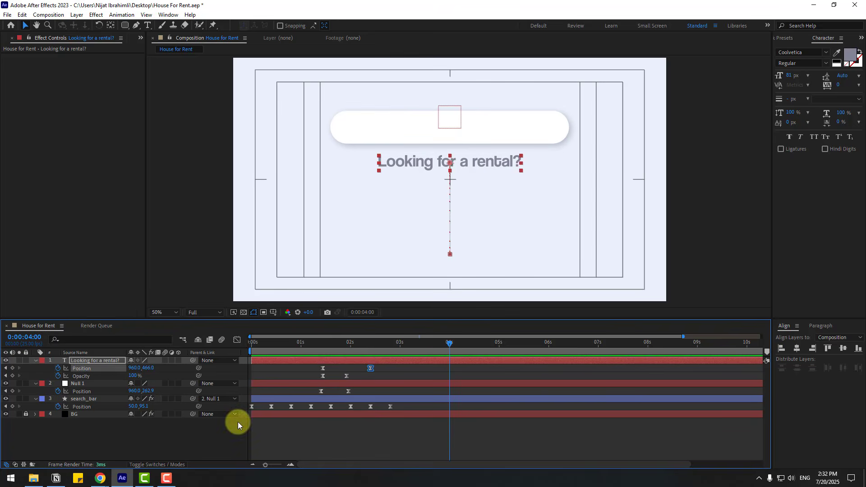
Draw a circle about 80 px wide inside the search bar as a new shape layer at 0:00:04:00.
{"action": "left_click", "coordinate": [203, 437]}
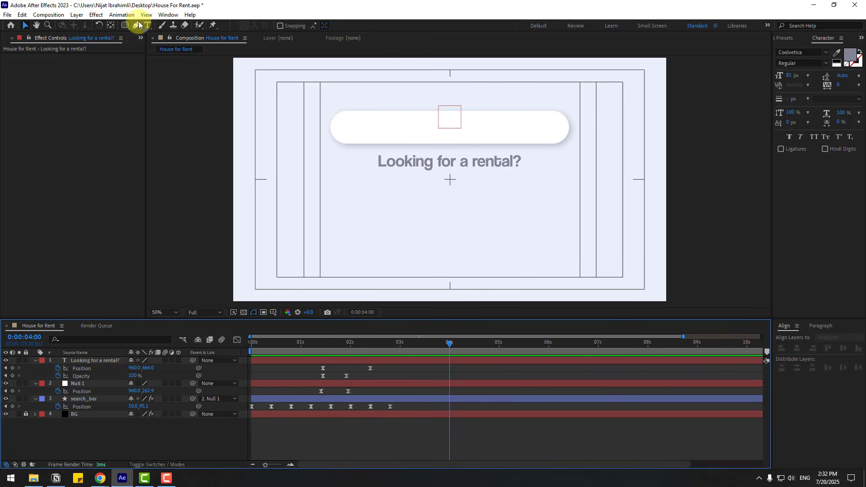
{"action": "mouse_move", "coordinate": [128, 25]}
{"action": "left_mouse_down"}
{"action": "mouse_move", "coordinate": [160, 40]}
{"action": "mouse_move", "coordinate": [162, 52]}
{"action": "left_mouse_up"}
{"action": "left_click_drag", "start_coordinate": [505, 123], "coordinate": [468, 202]}
{"action": "scroll", "coordinate": [467, 202], "scroll_direction": "up", "scroll_amount": 2}
{"action": "left_click_drag", "start_coordinate": [305, 277], "coordinate": [466, 176]}
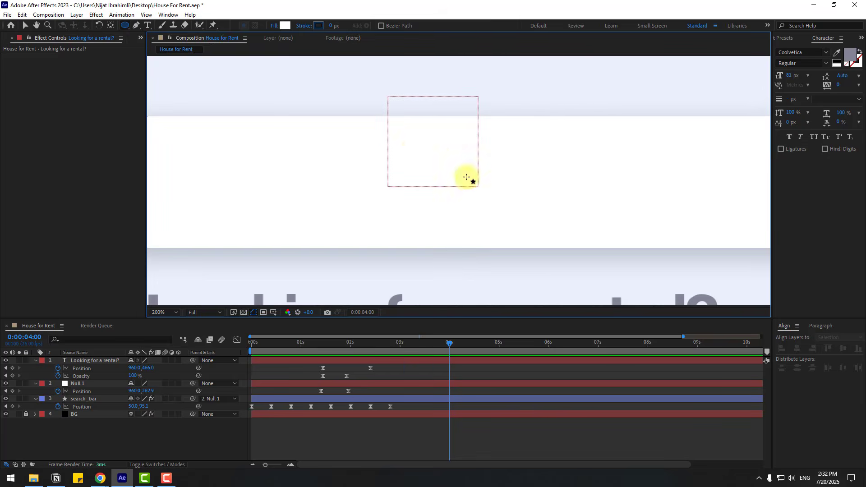
{"action": "left_click_drag", "start_coordinate": [418, 161], "coordinate": [483, 189]}
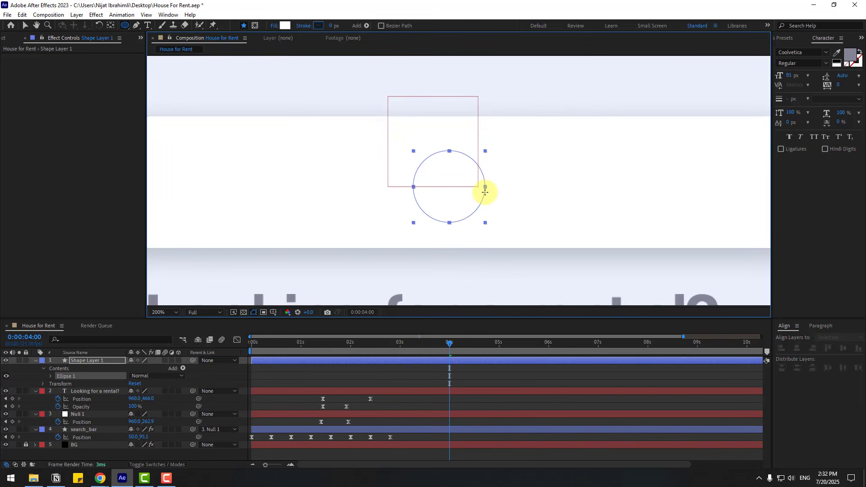
Remove the circle's fill and set its stroke width to 25 px.
{"action": "left_click", "coordinate": [26, 25]}
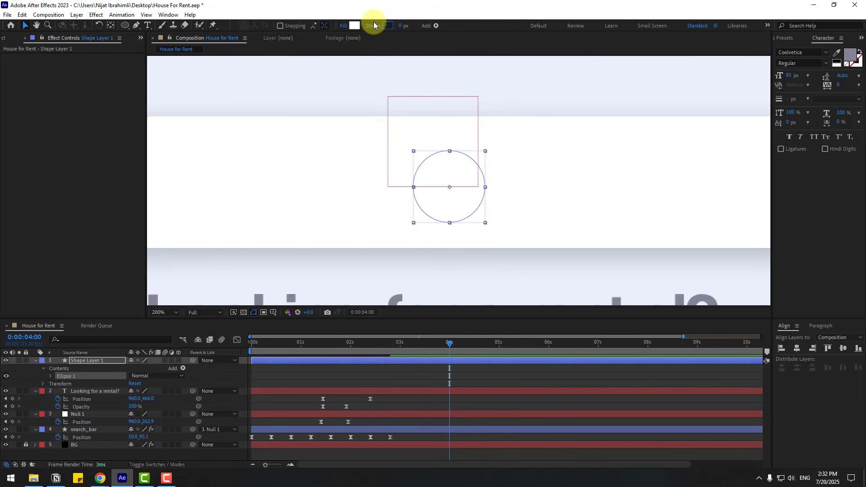
{"action": "left_click", "coordinate": [348, 26]}
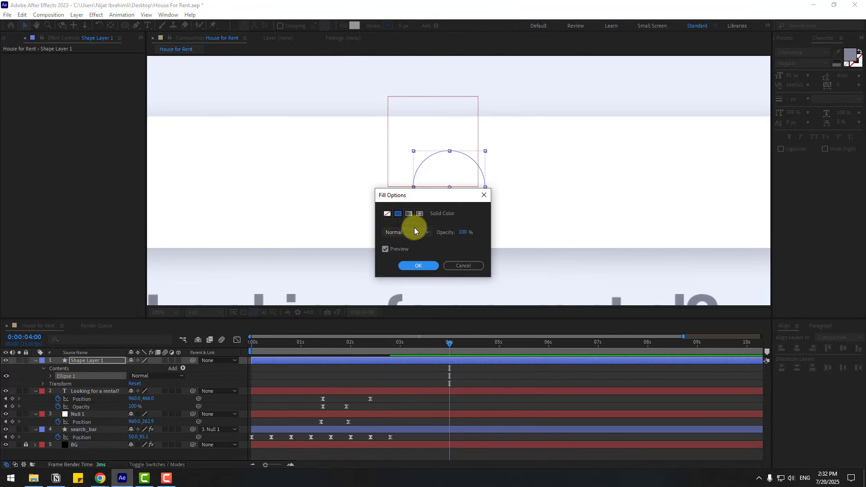
{"action": "left_click", "coordinate": [390, 213]}
{"action": "left_click", "coordinate": [422, 266]}
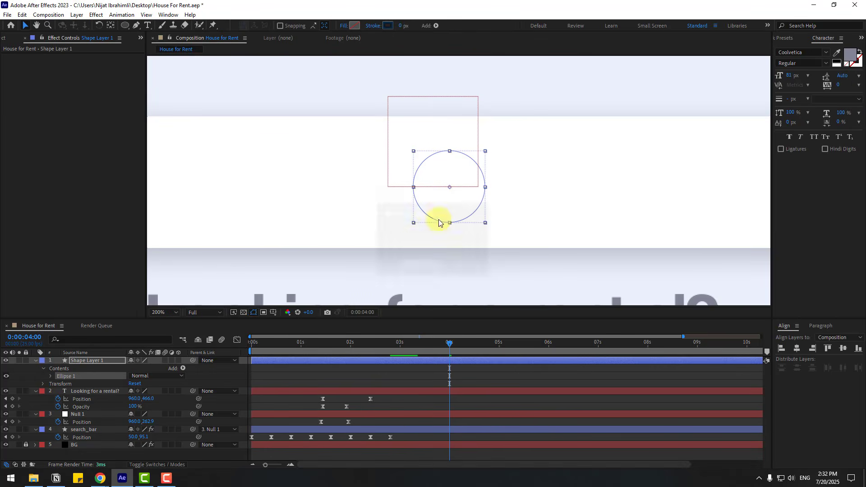
{"action": "left_click_drag", "start_coordinate": [400, 27], "coordinate": [411, 26]}
{"action": "left_click_drag", "start_coordinate": [499, 230], "coordinate": [462, 149]}
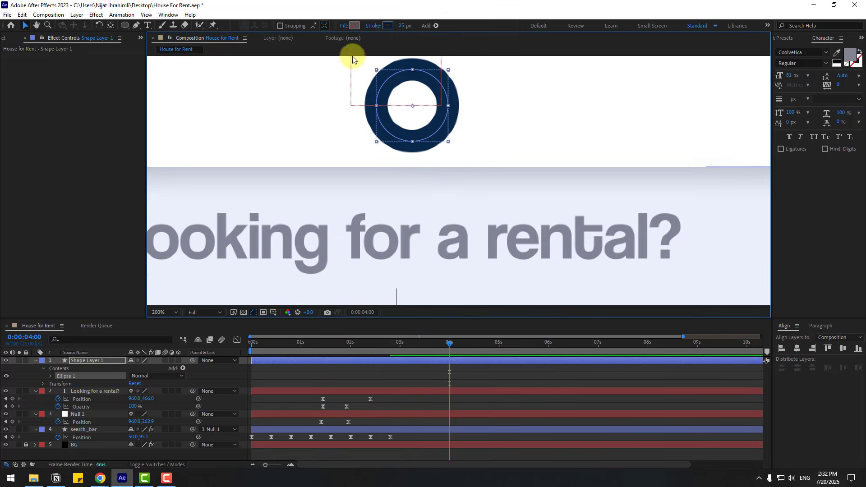
Set the circle's stroke colour to the grey sampled from the "Looking for a rental?" text.
{"action": "left_click", "coordinate": [387, 26]}
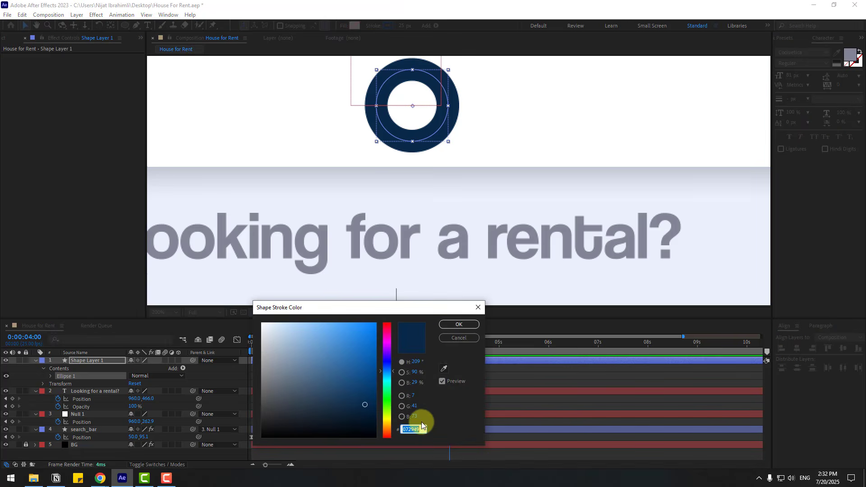
{"action": "left_click", "coordinate": [443, 369]}
{"action": "left_click", "coordinate": [394, 249]}
{"action": "left_click", "coordinate": [458, 325]}
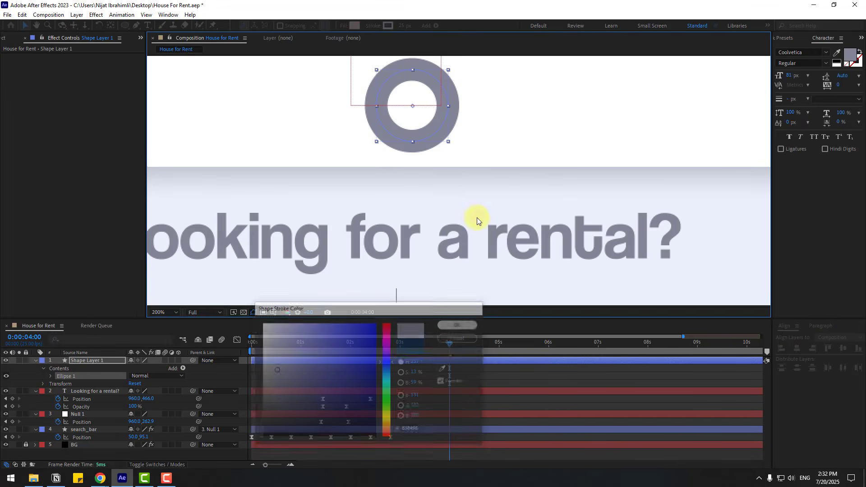
{"action": "left_click_drag", "start_coordinate": [477, 217], "coordinate": [435, 264]}
Start the circle layer at 0:00:04:00 and keyframe its Scale at 0% there.
{"action": "left_click", "coordinate": [212, 363]}
{"action": "key", "text": "s"}
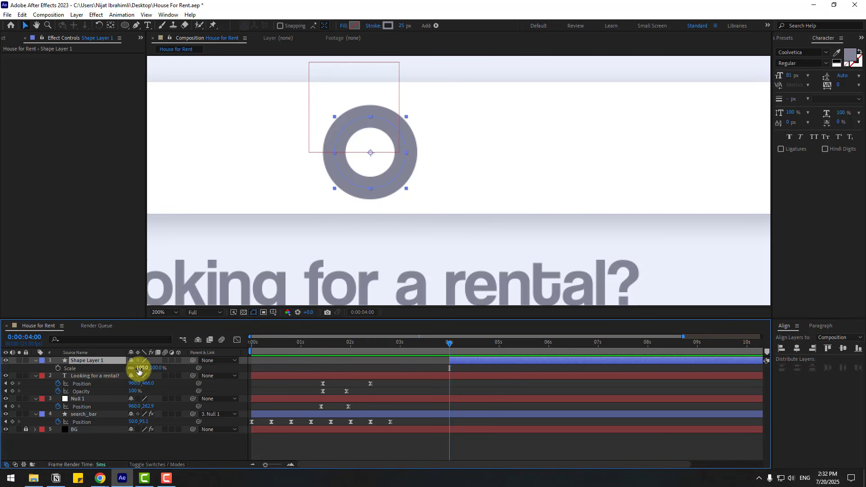
{"action": "left_click_drag", "start_coordinate": [145, 367], "coordinate": [63, 363]}
{"action": "left_click", "coordinate": [58, 368]}
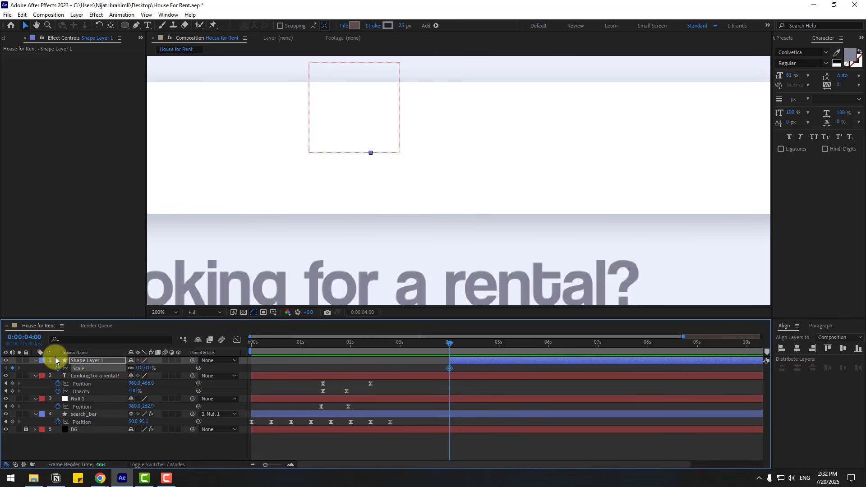
Keyframe the circle's Scale at 125% at 0:00:04:10 and 95% at 0:00:04:20.
{"action": "left_click", "coordinate": [139, 369]}
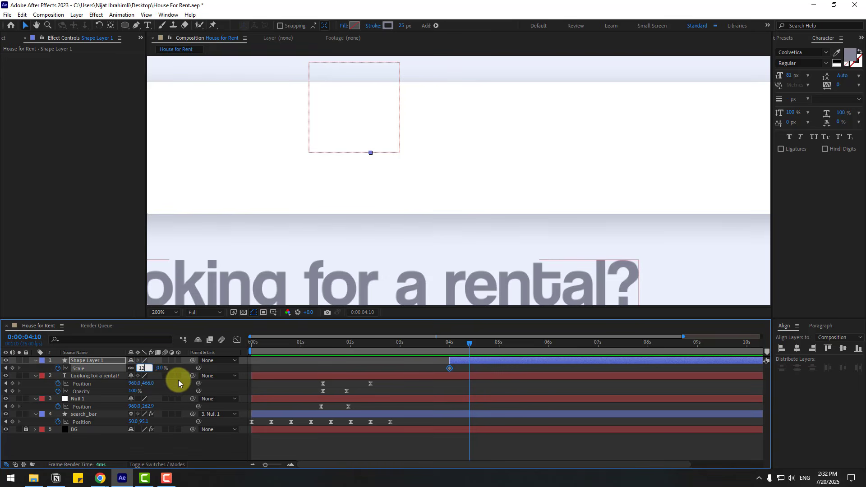
{"action": "type", "text": "125"}
{"action": "key", "text": "Return"}
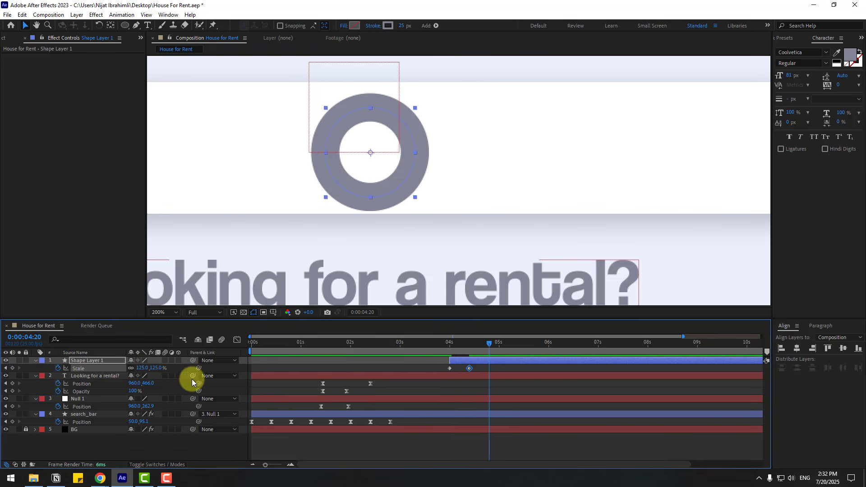
{"action": "left_click", "coordinate": [141, 369]}
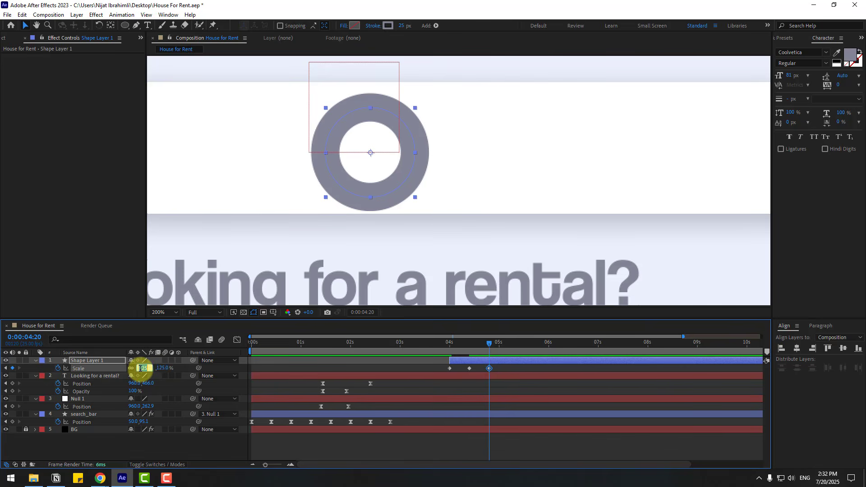
{"action": "key", "text": "shift+Page_Down"}
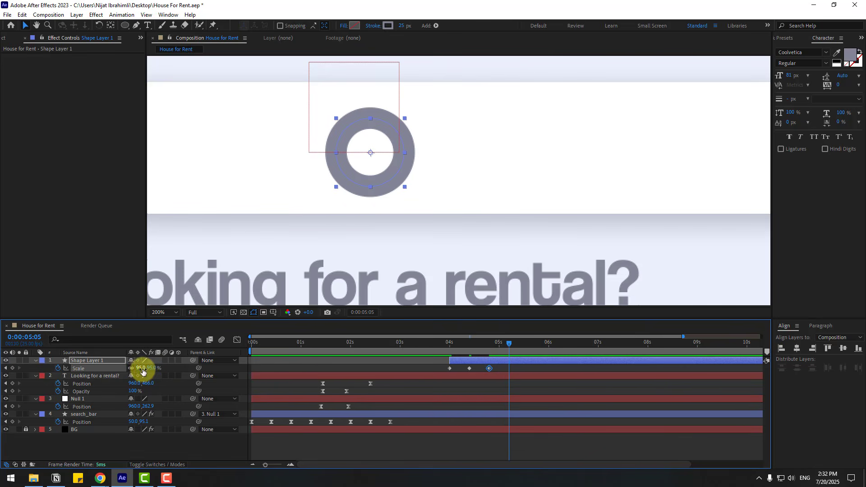
Keyframe the circle's Scale at 105% at 0:00:05:05 and 100% at 0:00:05:15.
{"action": "type", "text": "105"}
{"action": "key", "text": "Return"}
{"action": "key", "text": "shift+Page_Down"}
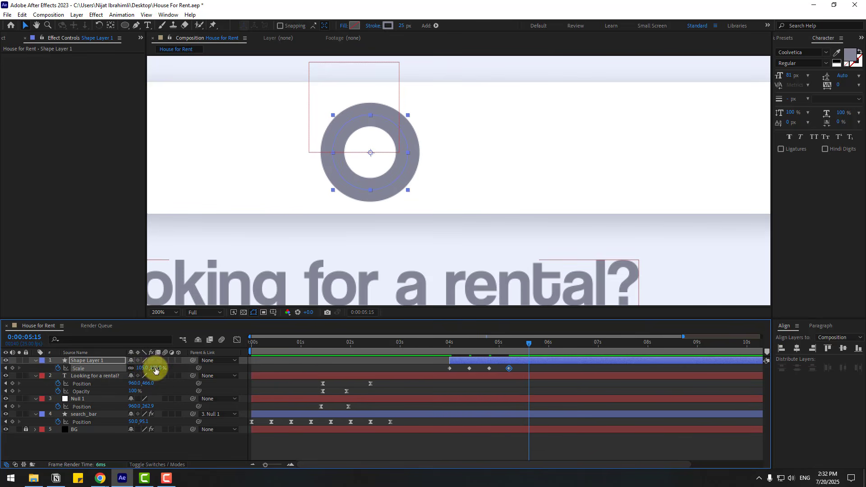
{"action": "left_click", "coordinate": [143, 368]}
{"action": "type", "text": "100"}
{"action": "key", "text": "Return"}
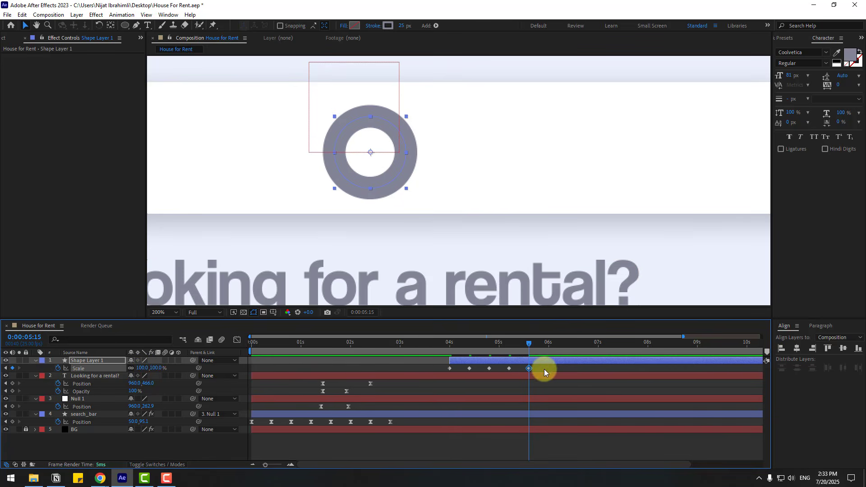
Apply Easy Ease to all the circle's Scale keyframes and preview with the work area starting just before 0:00:04:00.
{"action": "right_click", "coordinate": [455, 368]}
{"action": "mouse_move", "coordinate": [496, 363]}
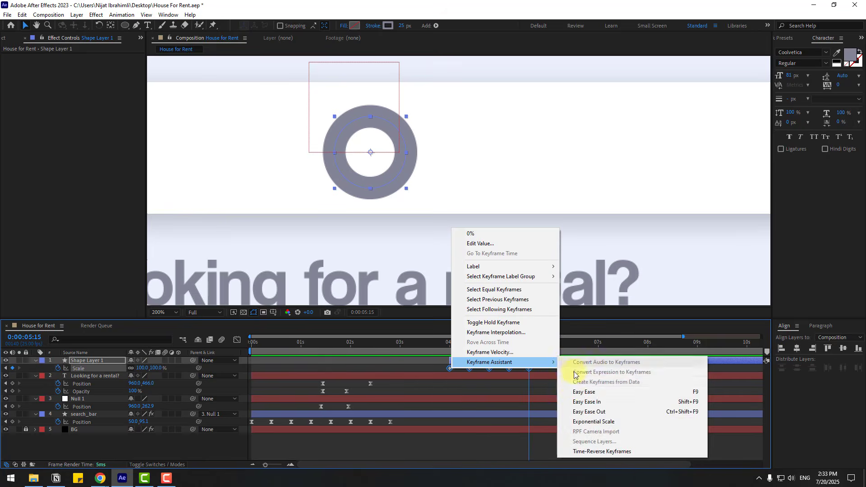
{"action": "left_click", "coordinate": [581, 390]}
{"action": "left_click_drag", "start_coordinate": [248, 352], "coordinate": [441, 351]}
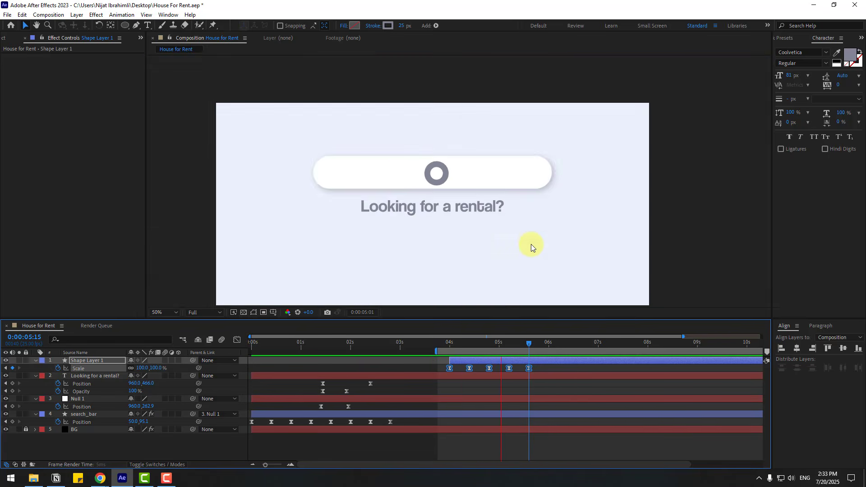
Reduce the ring's ellipse size to 42.5 and its stroke width to 18 px.
{"action": "left_click", "coordinate": [86, 361]}
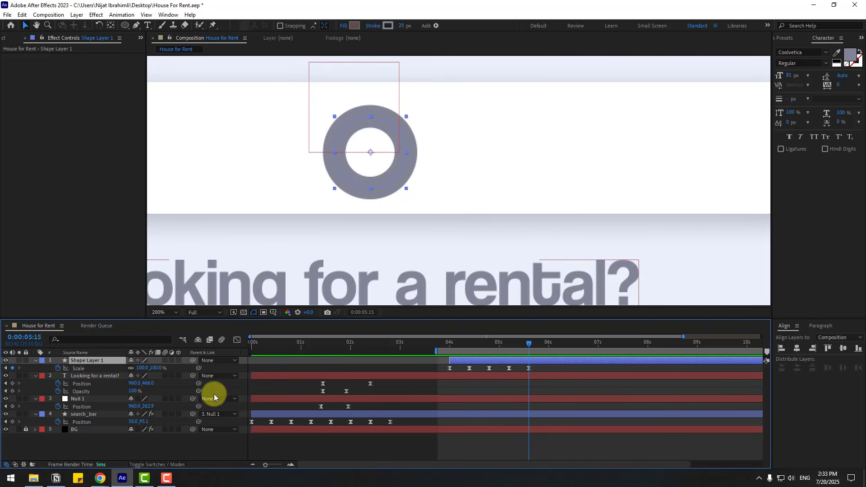
{"action": "left_click", "coordinate": [35, 360]}
{"action": "left_click", "coordinate": [42, 377]}
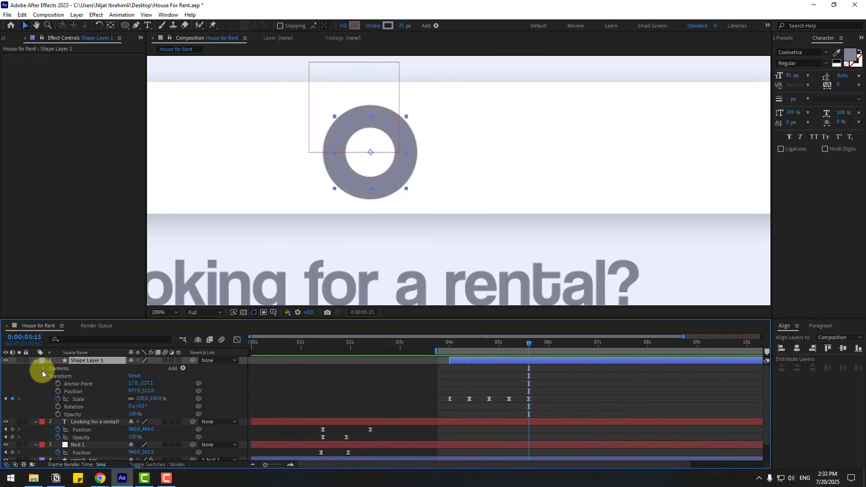
{"action": "left_click", "coordinate": [42, 369]}
{"action": "left_click", "coordinate": [50, 377]}
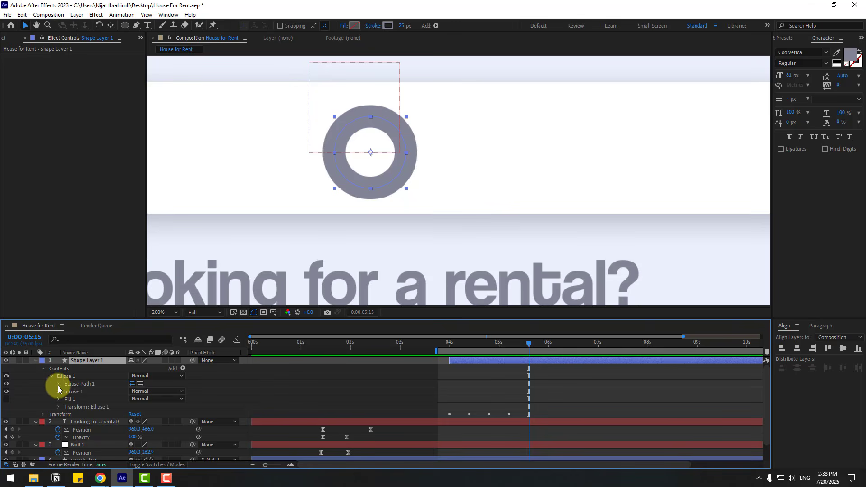
{"action": "left_click", "coordinate": [59, 384]}
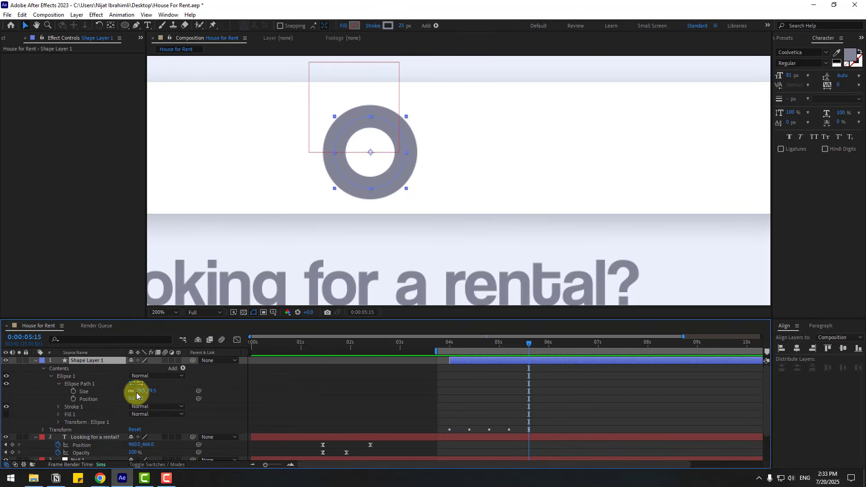
{"action": "left_click_drag", "start_coordinate": [137, 392], "coordinate": [124, 393]}
{"action": "key", "text": "comma"}
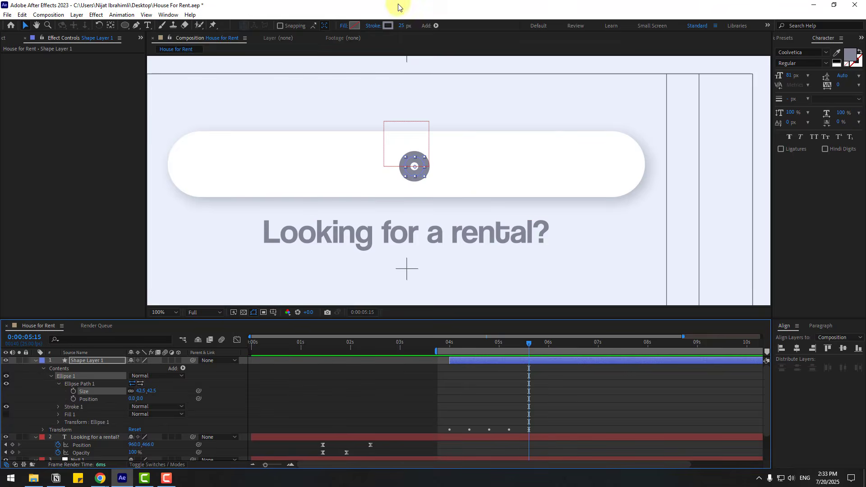
{"action": "left_click_drag", "start_coordinate": [403, 27], "coordinate": [398, 25]}
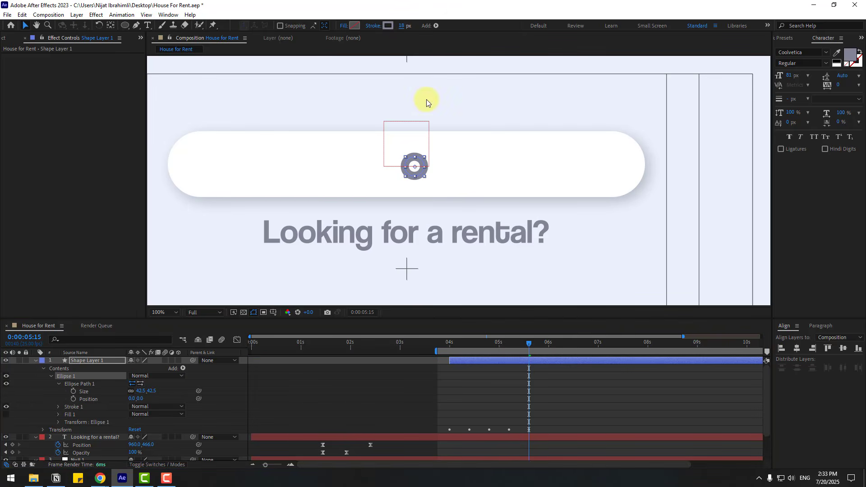
{"action": "left_click", "coordinate": [569, 405]}
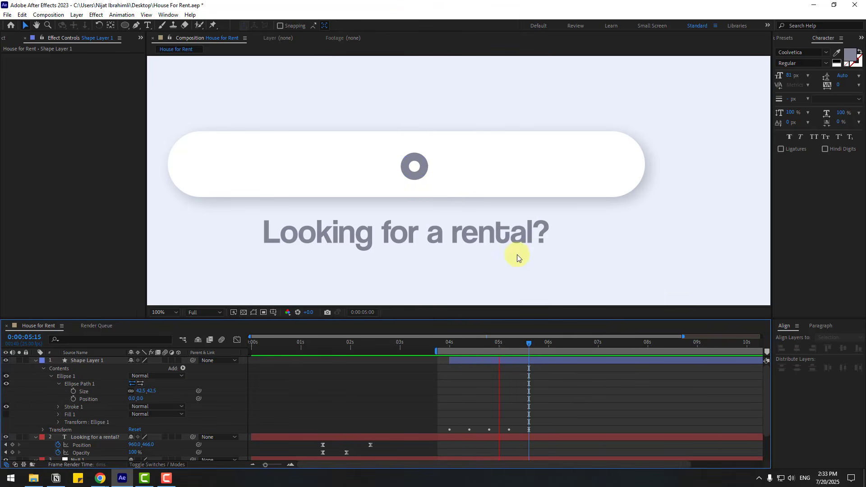
Set the ring's ellipse size to 50 and preview the pop-up animation.
{"action": "key", "text": "apostrophe"}
{"action": "type", "text": "50"}
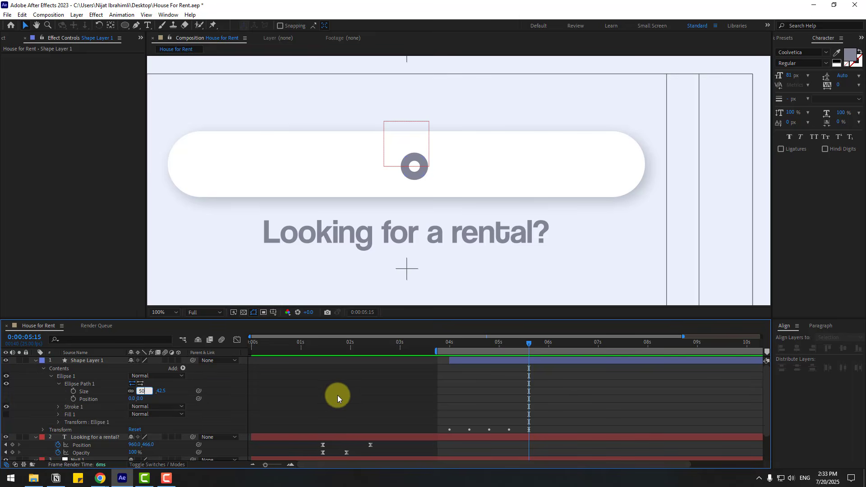
{"action": "key", "text": "Return"}
{"action": "key", "text": "apostrophe"}
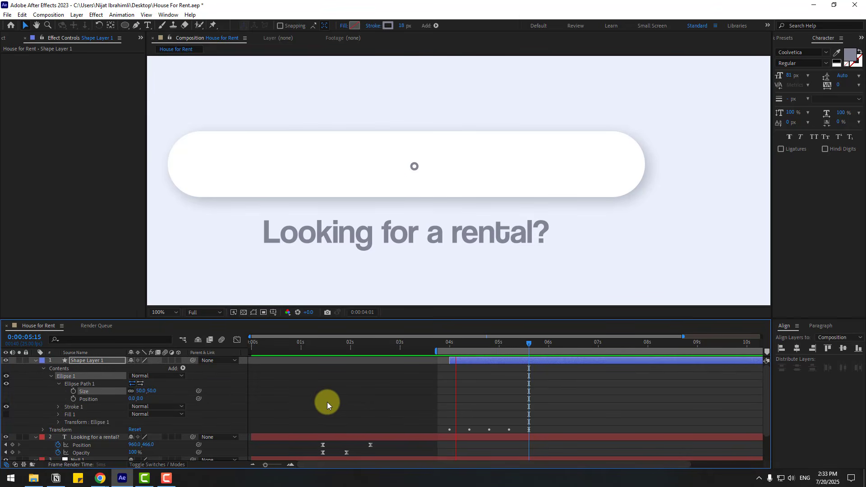
At 0:00:05:16, draw a short diagonal magnifier handle from the ring's lower-right edge on its own shape layer with the Pen tool.
{"action": "left_click", "coordinate": [531, 344]}
{"action": "left_click", "coordinate": [575, 389]}
{"action": "key", "text": "u"}
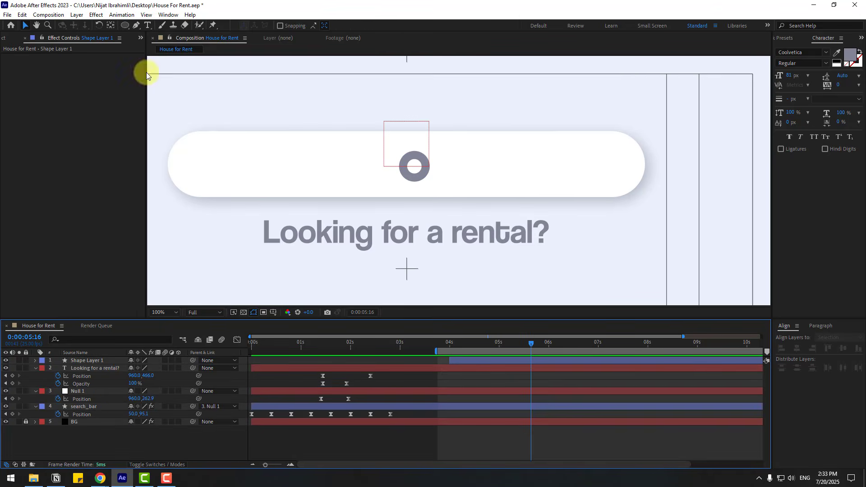
{"action": "left_click", "coordinate": [136, 25]}
{"action": "key", "text": "period"}
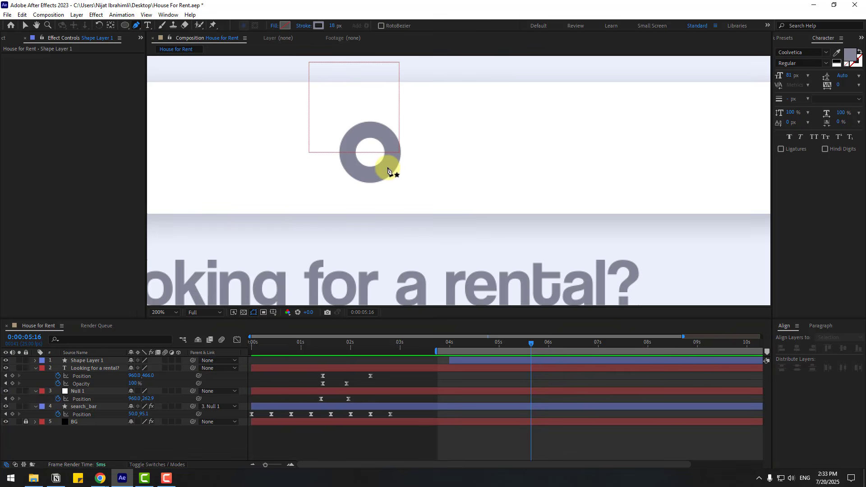
{"action": "left_click", "coordinate": [388, 167]}
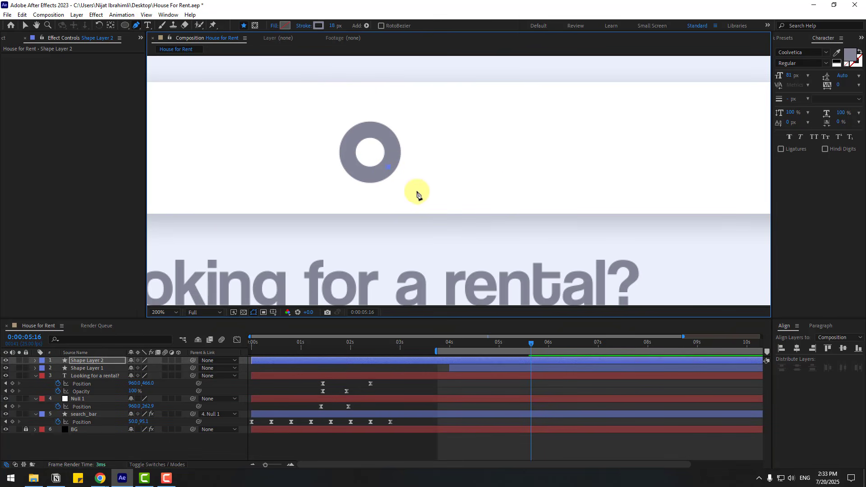
{"action": "left_click", "coordinate": [417, 195]}
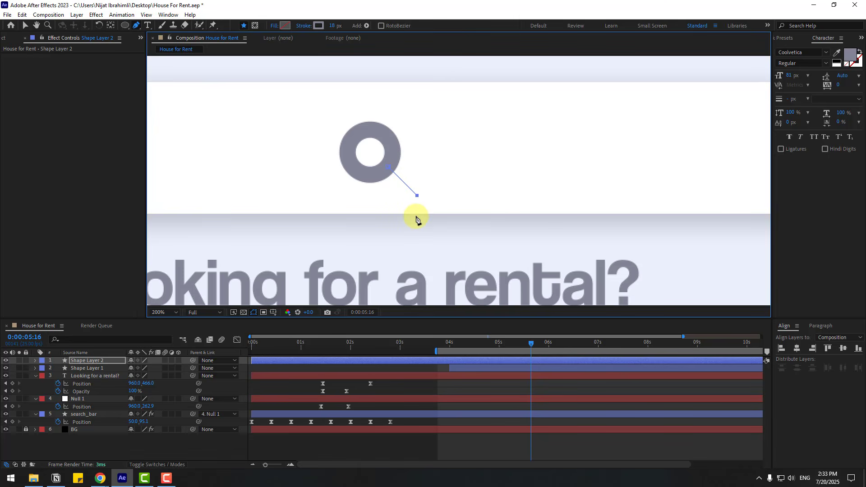
{"action": "left_click", "coordinate": [25, 26]}
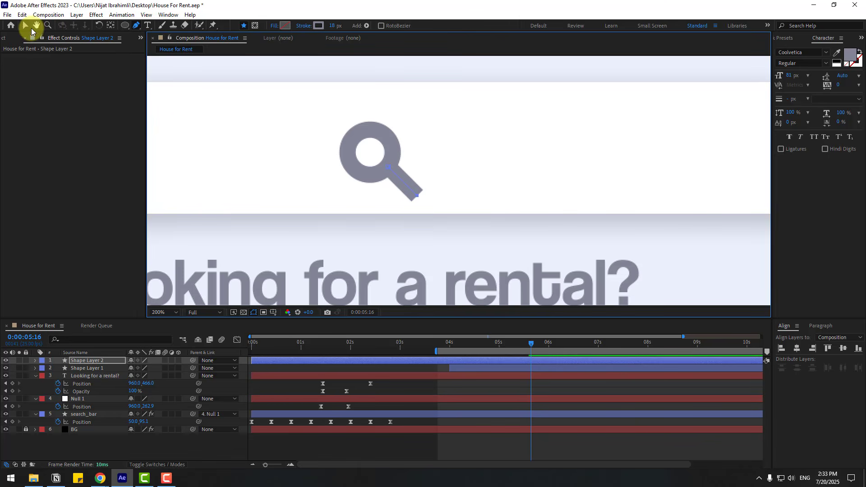
{"action": "left_click", "coordinate": [413, 194]}
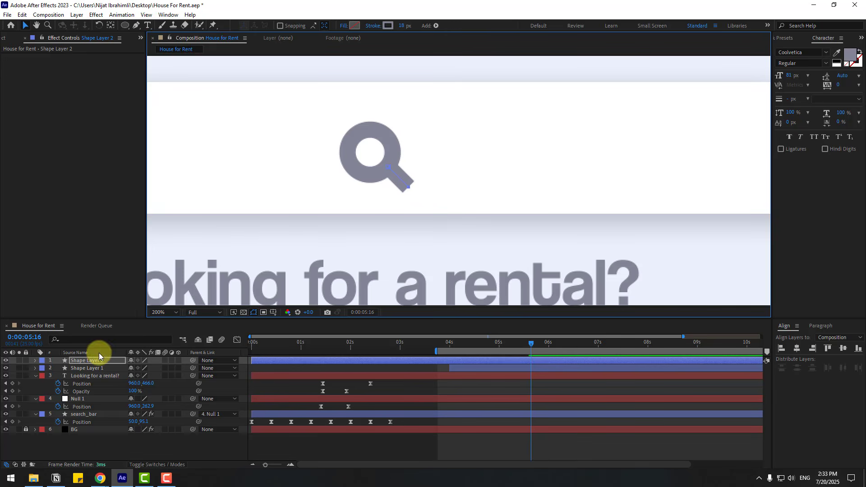
Set the handle stroke's line cap to Round Cap.
{"action": "left_click", "coordinate": [35, 360]}
{"action": "left_click", "coordinate": [43, 368]}
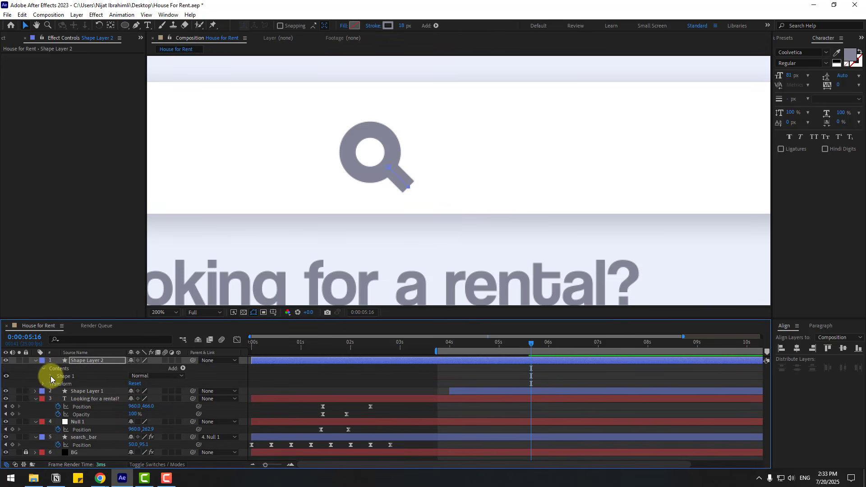
{"action": "left_click", "coordinate": [50, 376]}
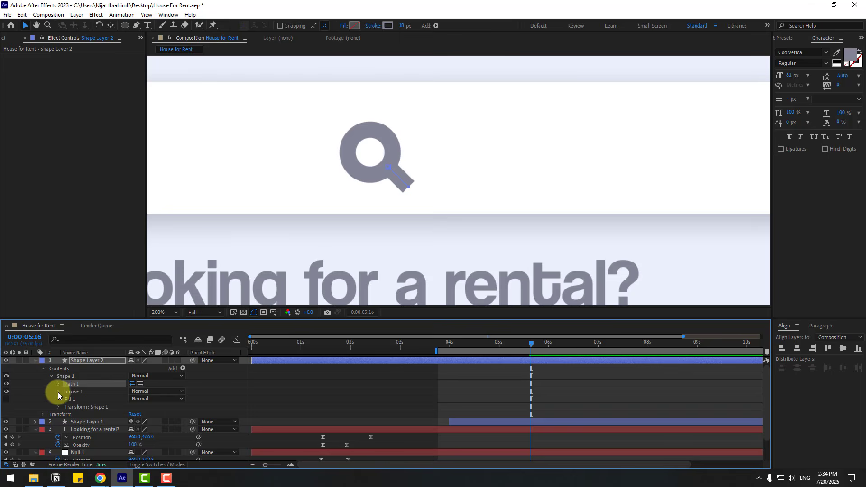
{"action": "left_click", "coordinate": [58, 391]}
{"action": "left_click", "coordinate": [151, 419]}
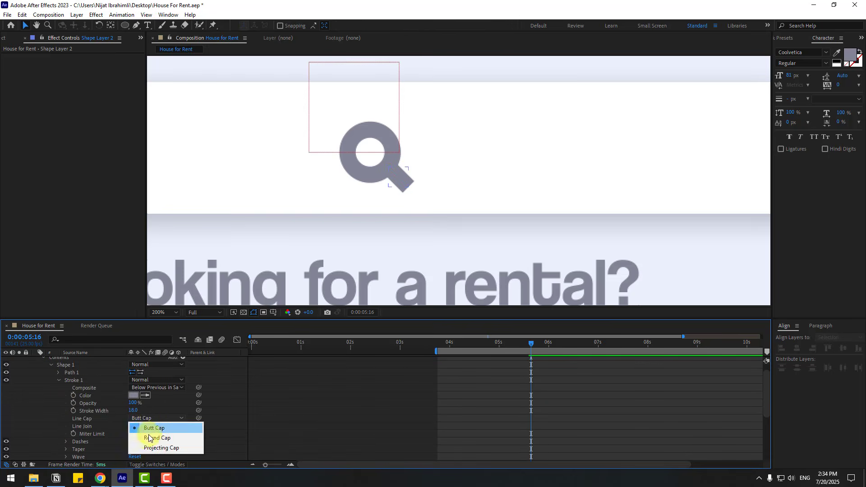
{"action": "left_click", "coordinate": [150, 437]}
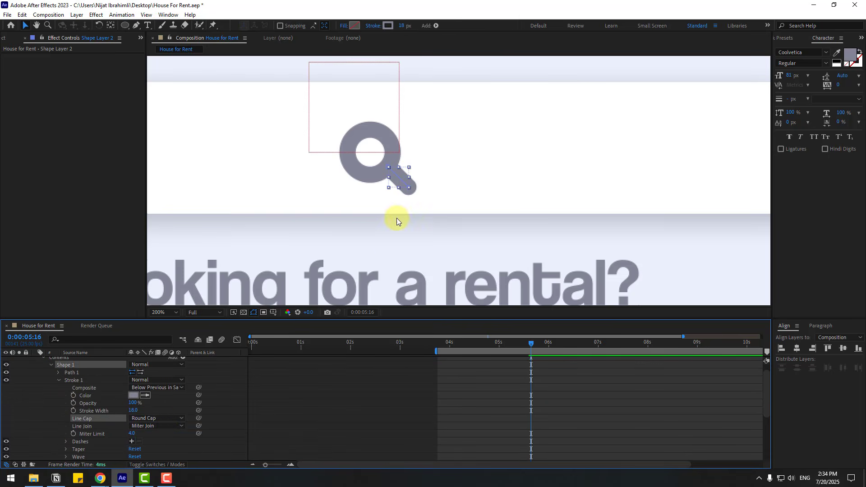
{"action": "left_click", "coordinate": [410, 189]}
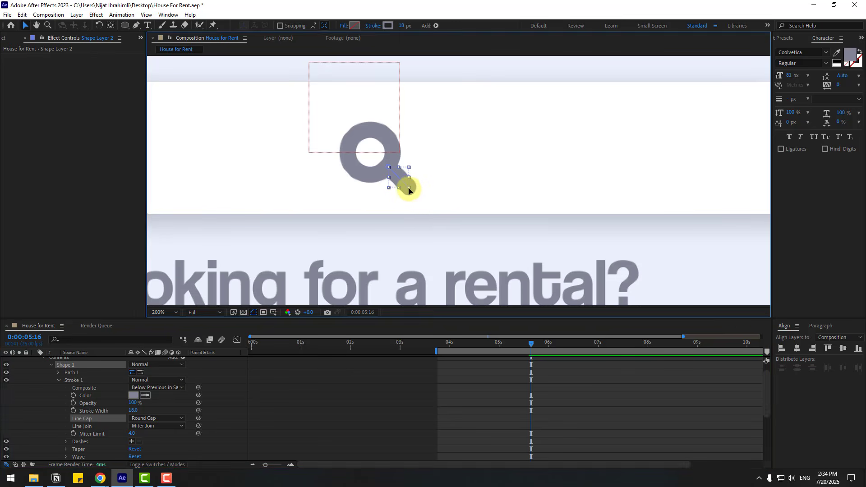
Solo the handle layer, move its anchor point to the handle's upper-left end, and turn solo off again.
{"action": "left_click", "coordinate": [50, 399]}
{"action": "scroll", "coordinate": [51, 399], "scroll_direction": "up", "scroll_amount": 2}
{"action": "left_click", "coordinate": [81, 360]}
{"action": "scroll", "coordinate": [435, 174], "scroll_direction": "up", "scroll_amount": 4}
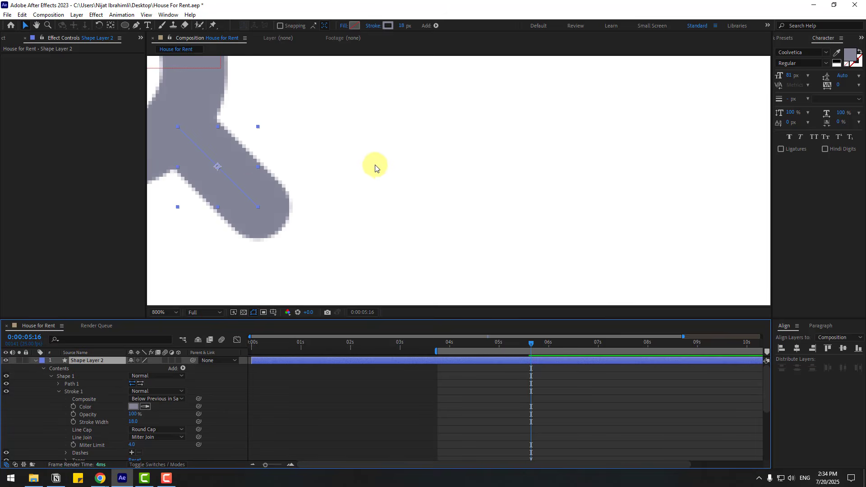
{"action": "left_click", "coordinate": [19, 361]}
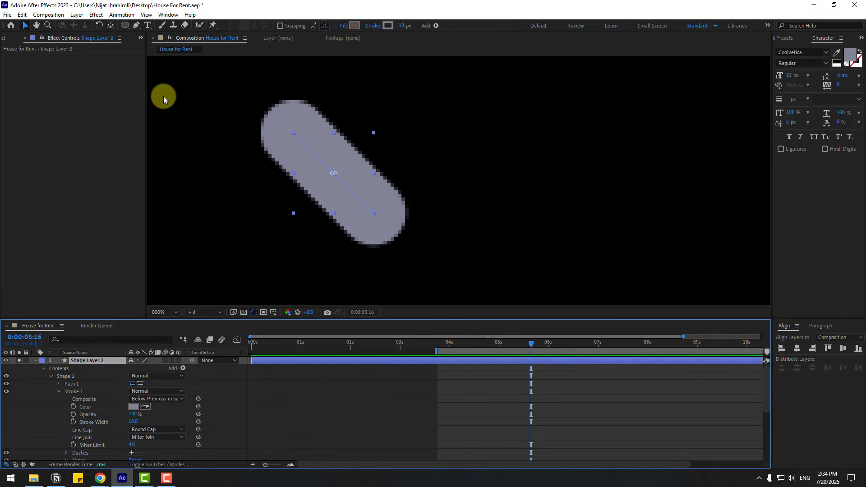
{"action": "key", "text": "y"}
{"action": "left_click_drag", "start_coordinate": [333, 173], "coordinate": [278, 118]}
{"action": "left_click", "coordinate": [21, 26]}
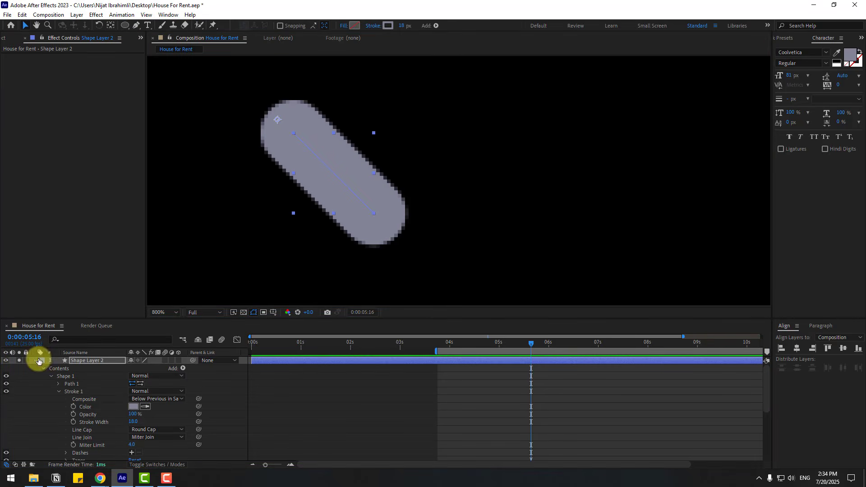
{"action": "left_click", "coordinate": [35, 361]}
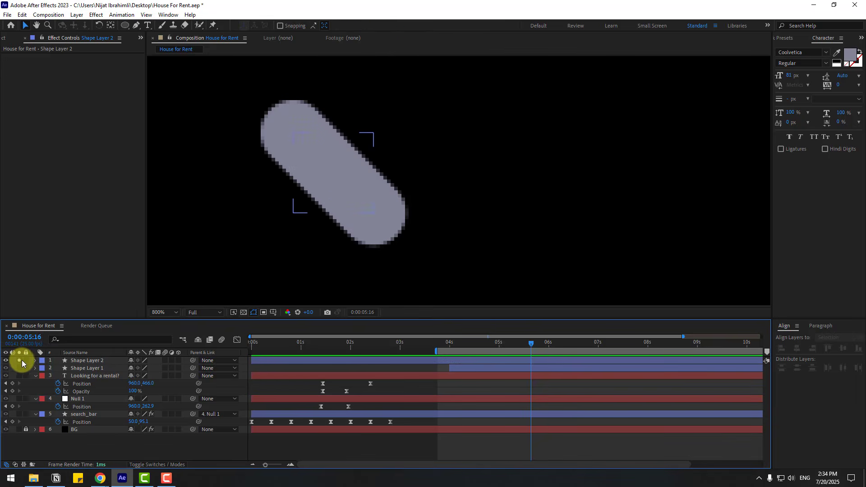
{"action": "left_click", "coordinate": [21, 360]}
Parent the handle layer to the ring's Shape Layer 1 and start it at 0:00:04:00.
{"action": "scroll", "coordinate": [451, 221], "scroll_direction": "down", "scroll_amount": 1}
{"action": "left_click", "coordinate": [121, 361]}
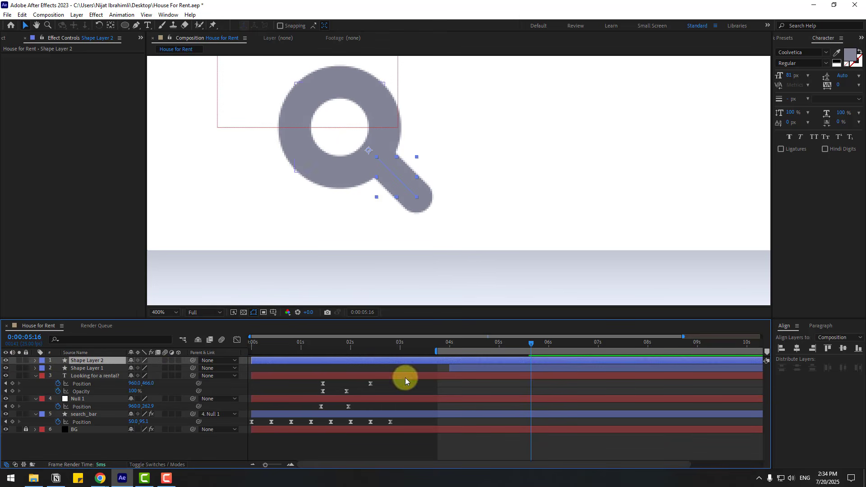
{"action": "left_click_drag", "start_coordinate": [193, 361], "coordinate": [95, 368]}
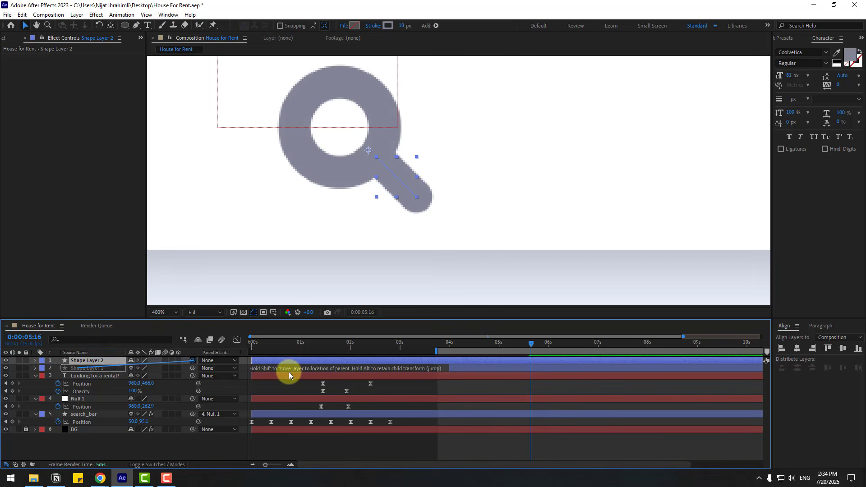
{"action": "left_click_drag", "start_coordinate": [267, 359], "coordinate": [463, 362]}
Keyframe the handle's Rotation at 100° at 0:00:04:00.
{"action": "key", "text": "i"}
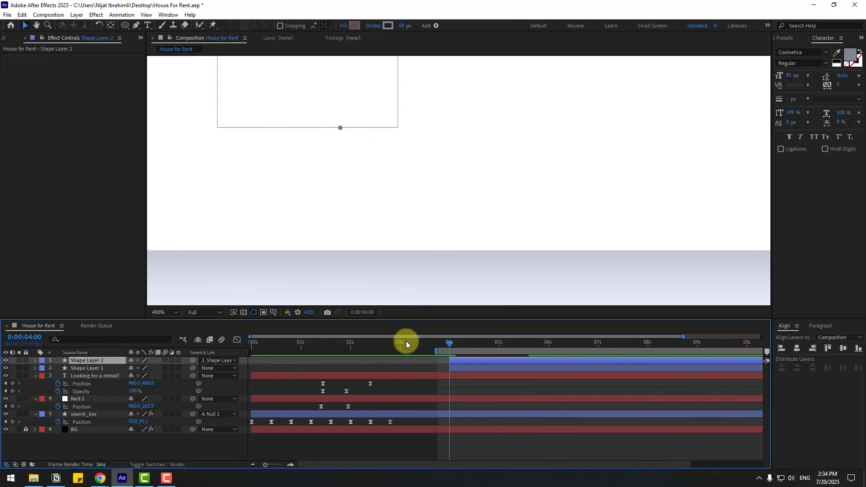
{"action": "key", "text": "r"}
{"action": "left_click", "coordinate": [58, 368]}
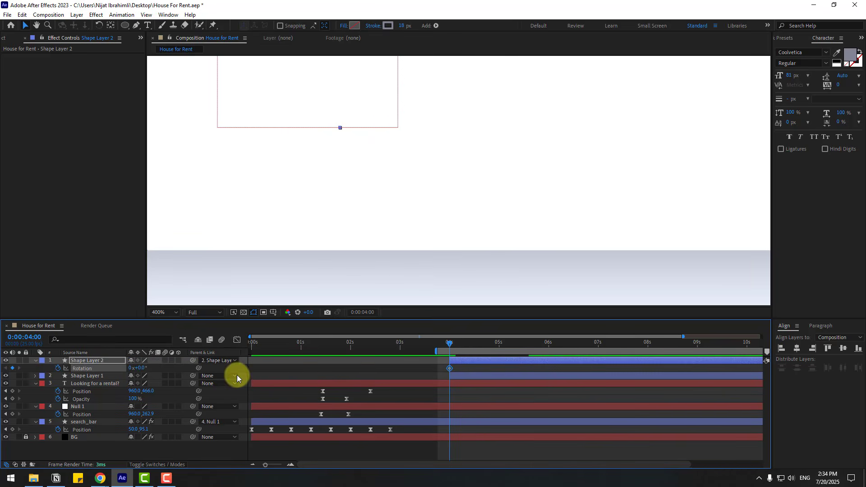
{"action": "type", "text": "100"}
{"action": "key", "text": "Return"}
Keyframe the handle's Rotation at -50° at 0:00:04:10 and 25° at 0:00:04:20.
{"action": "key", "text": "shift+Page_Down"}
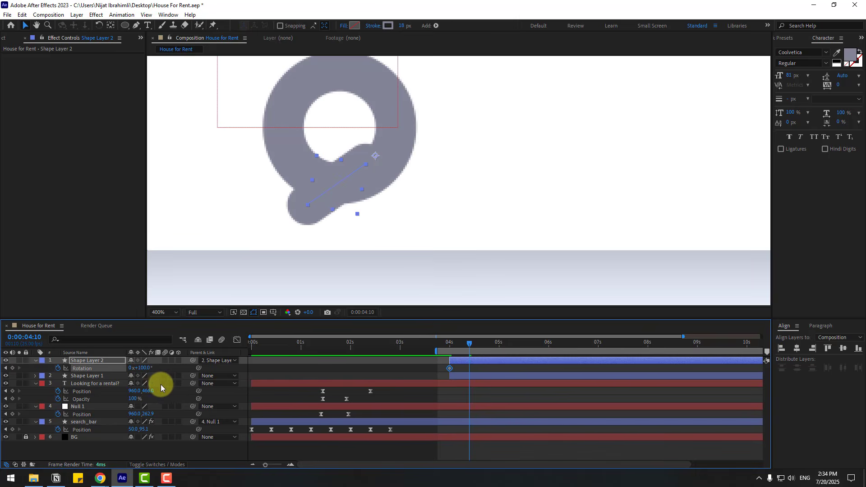
{"action": "left_click", "coordinate": [143, 369]}
{"action": "type", "text": "-50"}
{"action": "key", "text": "Return"}
{"action": "key", "text": "shift+Page_Down"}
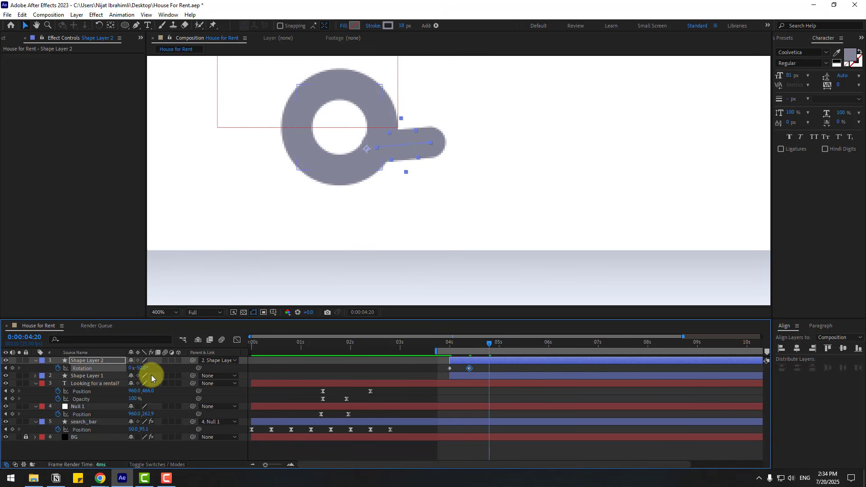
{"action": "type", "text": "25"}
{"action": "key", "text": "Return"}
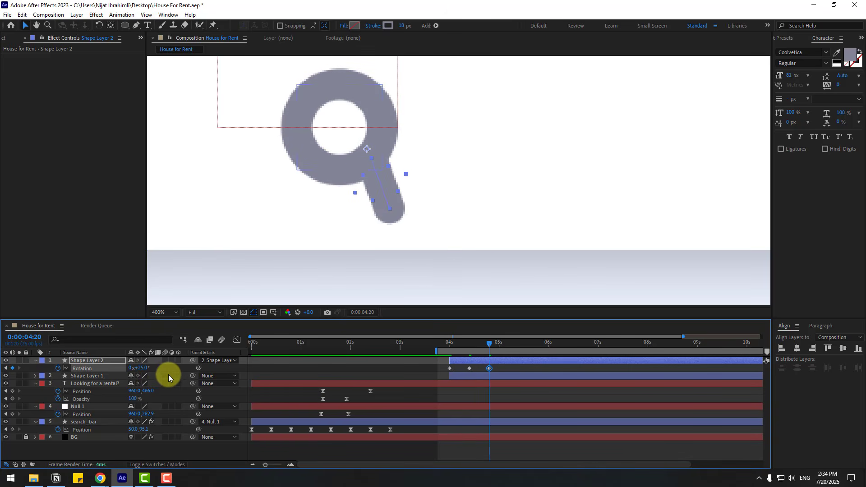
Keyframe the handle's Rotation at -10° at 0:00:05:05 and 5° at 0:00:05:15.
{"action": "key", "text": "shift+Page_Down"}
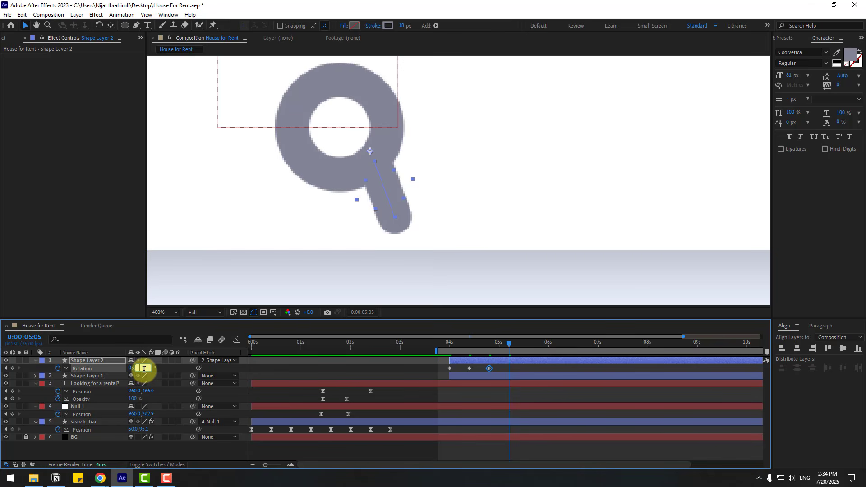
{"action": "type", "text": "-10"}
{"action": "key", "text": "Return"}
{"action": "key", "text": "shift+Page_Down"}
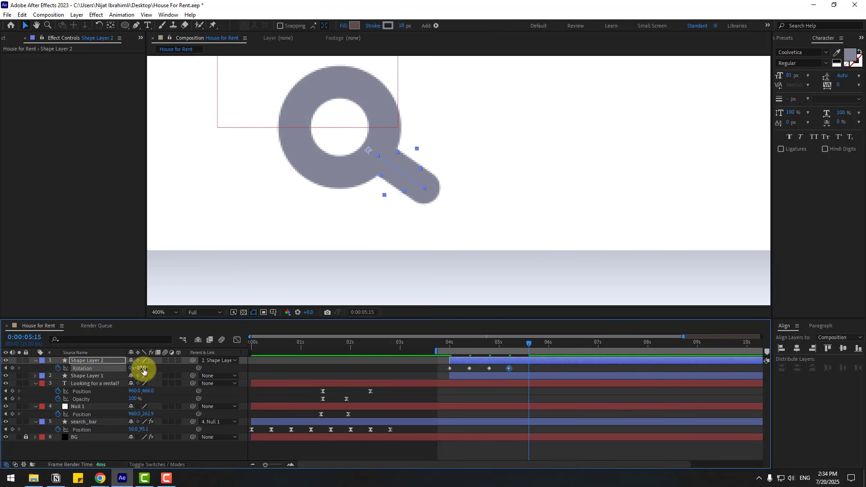
{"action": "type", "text": "5"}
{"action": "key", "text": "Return"}
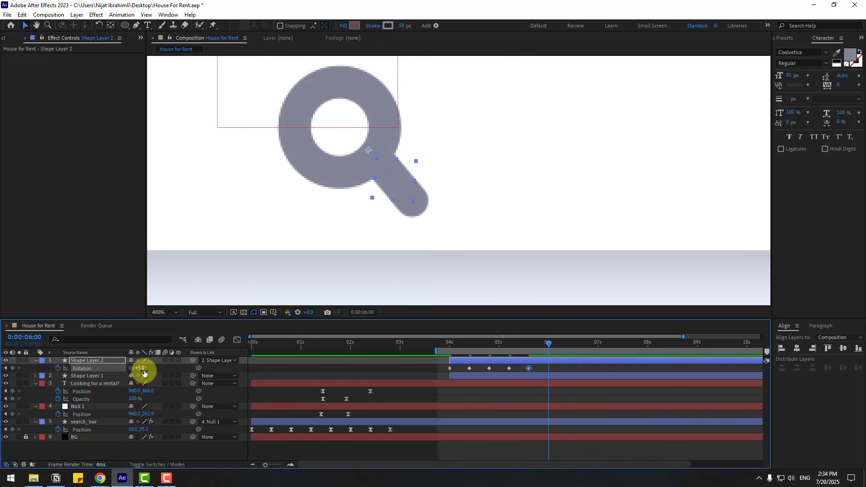
{"action": "key", "text": "shift+Page_Down"}
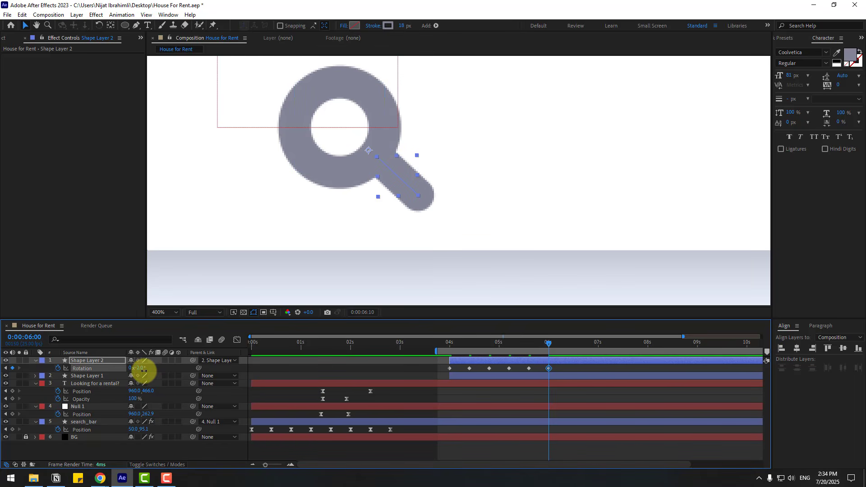
Keyframe the handle's Rotation at 0° at 0:00:06:10, apply Easy Ease to all its rotation keyframes, and preview the swing.
{"action": "key", "text": "ctrl+v"}
{"action": "left_click_drag", "start_coordinate": [579, 366], "coordinate": [449, 371]}
{"action": "right_click", "coordinate": [449, 370]}
{"action": "mouse_move", "coordinate": [519, 362]}
{"action": "left_click", "coordinate": [611, 383]}
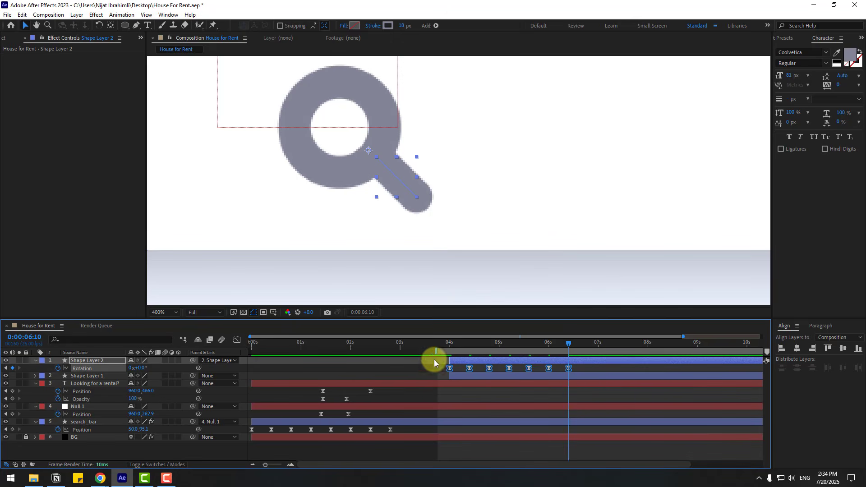
{"action": "left_click", "coordinate": [421, 370]}
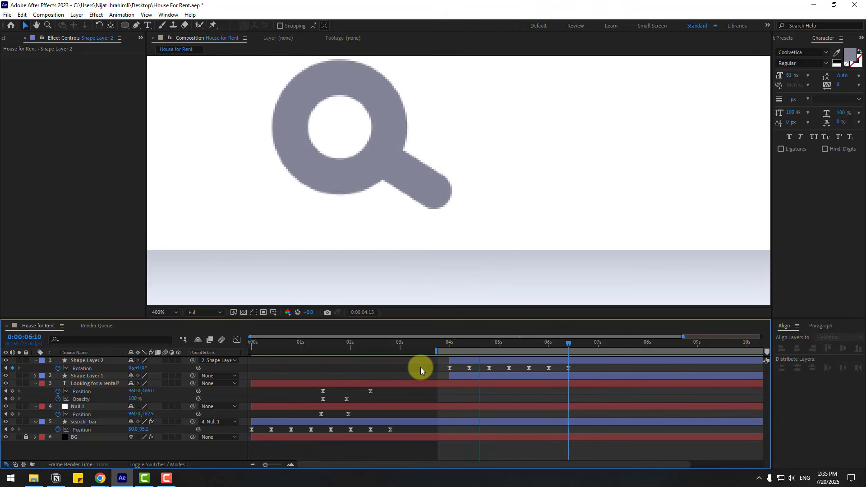
{"action": "scroll", "coordinate": [579, 244], "scroll_direction": "down", "scroll_amount": 4}
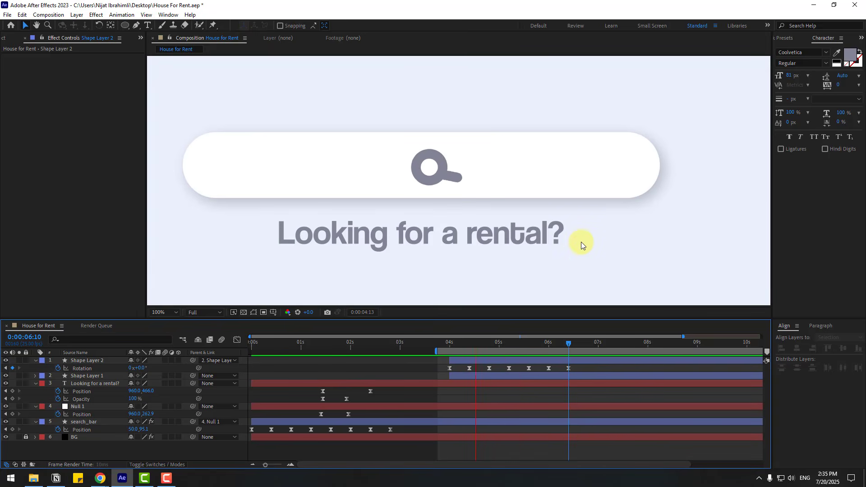
{"action": "key", "text": "space"}
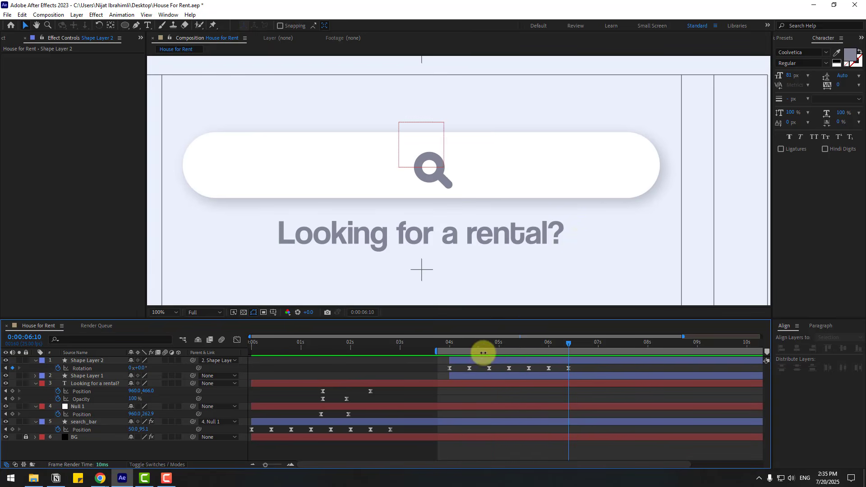
Collapse the handle layer's keyframed properties and rename the ring layer as magnify.
{"action": "left_click", "coordinate": [31, 361]}
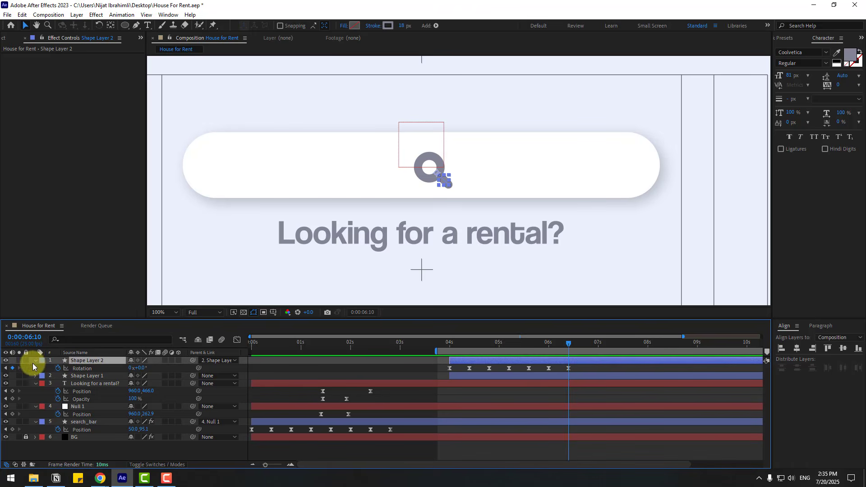
{"action": "key", "text": "u"}
{"action": "left_click", "coordinate": [99, 368]}
{"action": "key", "text": "Return"}
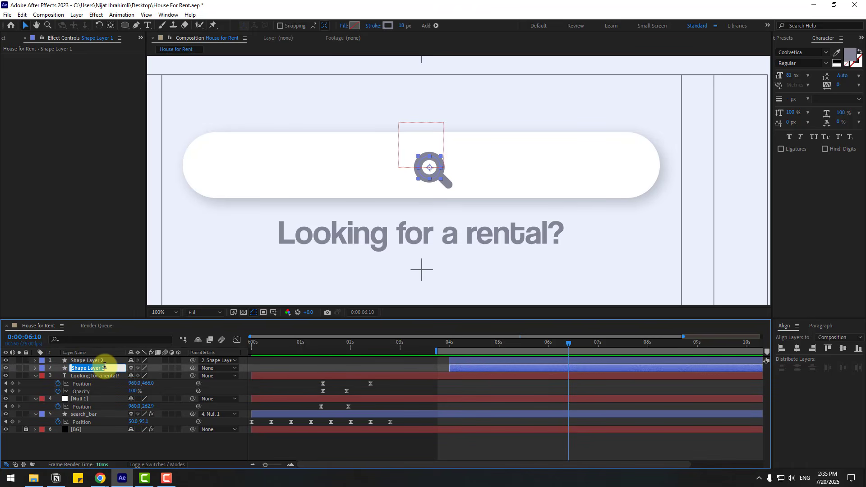
{"action": "key", "text": "Return"}
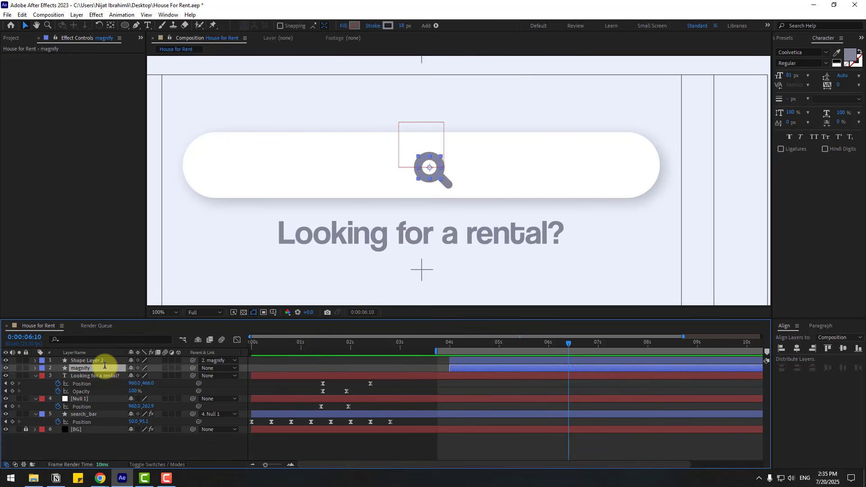
Rename the handle layer as magnify_line.
{"action": "left_click", "coordinate": [91, 361]}
{"action": "key", "text": "Return"}
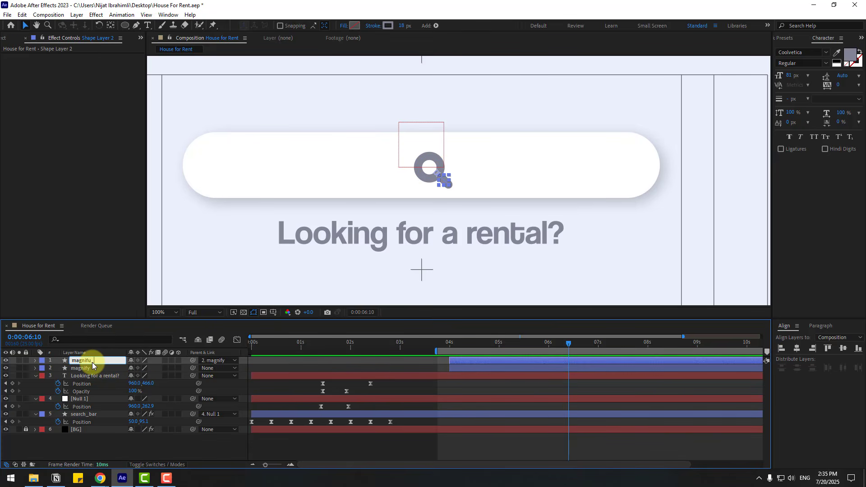
{"action": "type", "text": "magnify_line"}
{"action": "key", "text": "Return"}
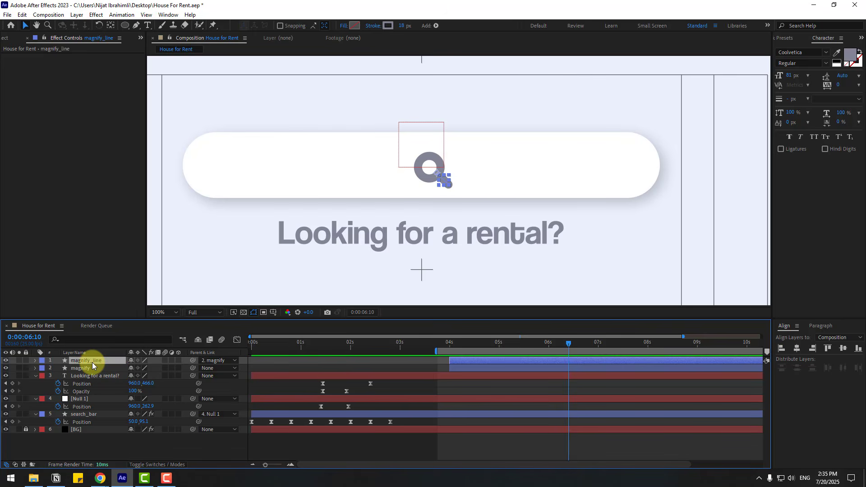
{"action": "key", "text": "F2"}
Parent the magnify layer to Null 1 and shift both magnifier layers to start at about 0:00:01:04.
{"action": "left_click", "coordinate": [85, 368]}
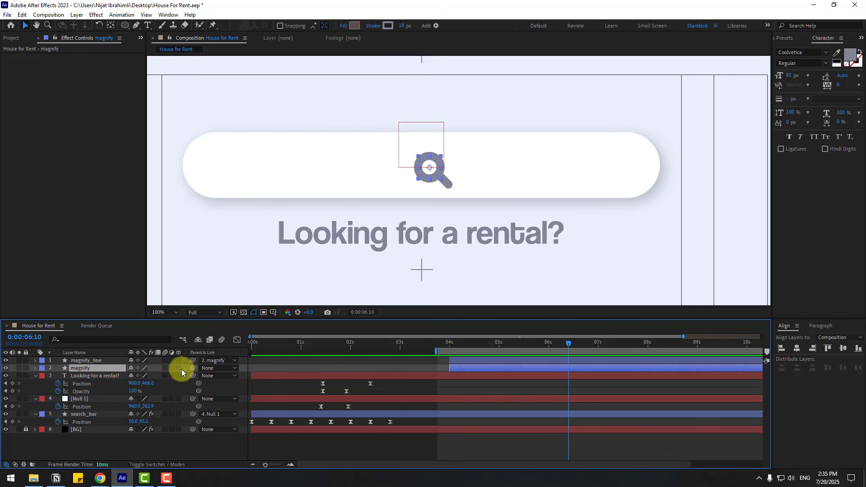
{"action": "left_click_drag", "start_coordinate": [193, 368], "coordinate": [87, 395]}
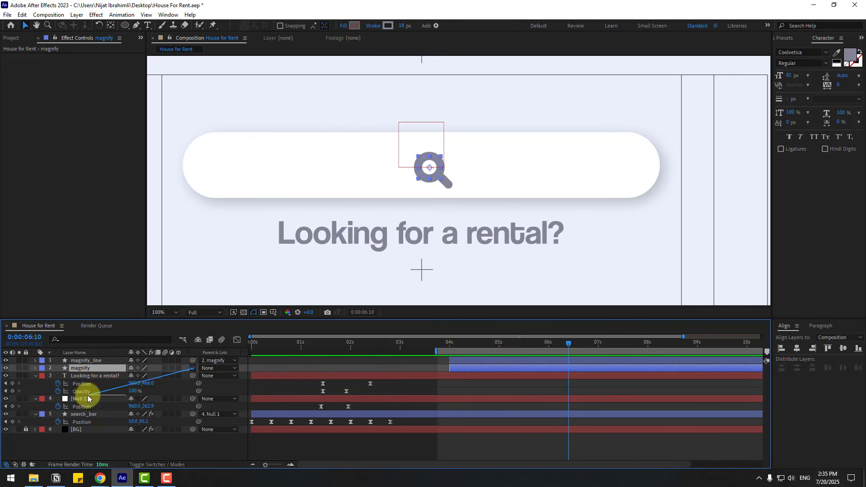
{"action": "left_click", "coordinate": [84, 360], "text": "shift"}
{"action": "mouse_move", "coordinate": [318, 347]}
{"action": "left_mouse_down"}
{"action": "mouse_move", "coordinate": [300, 346]}
{"action": "mouse_move", "coordinate": [332, 346]}
{"action": "mouse_move", "coordinate": [322, 362]}
{"action": "left_mouse_up"}
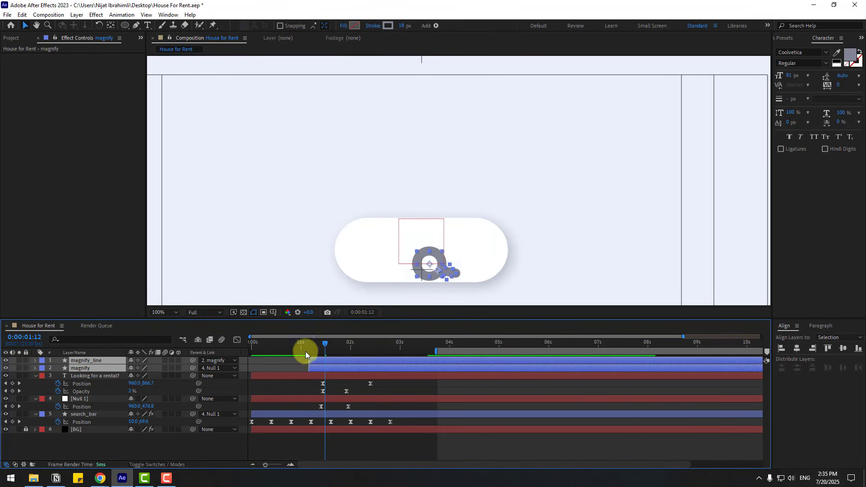
{"action": "left_click", "coordinate": [195, 443]}
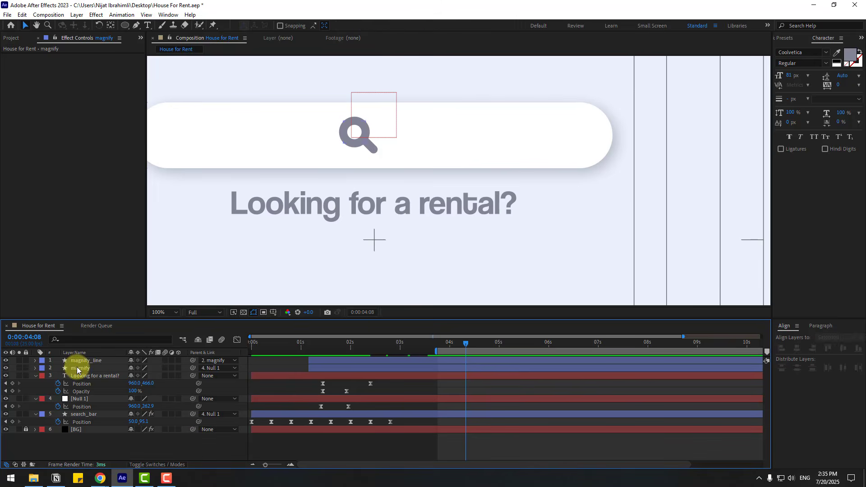
Parent the magnify layer to search_bar and shift both magnifier layers to start at about 0:00:00:04.
{"action": "left_click", "coordinate": [77, 368]}
{"action": "left_click_drag", "start_coordinate": [193, 368], "coordinate": [85, 414]}
{"action": "left_click_drag", "start_coordinate": [275, 340], "coordinate": [379, 349]}
{"action": "left_click", "coordinate": [324, 362], "text": "shift"}
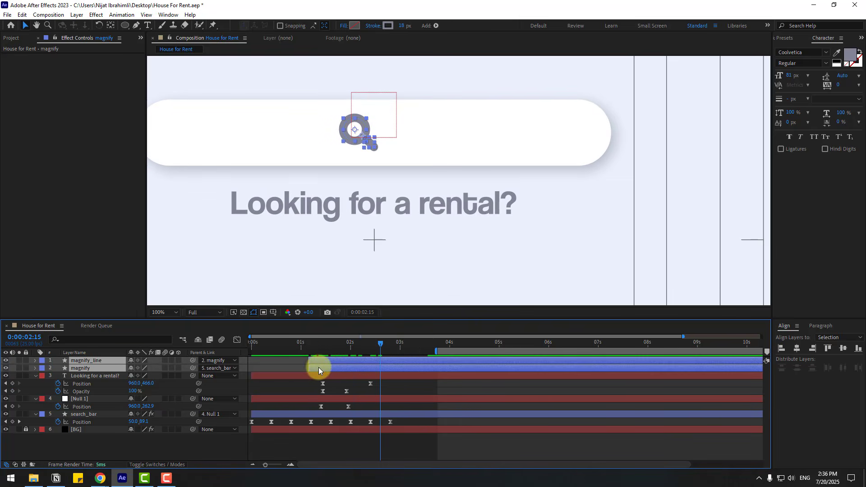
{"action": "left_click_drag", "start_coordinate": [318, 368], "coordinate": [300, 367]}
{"action": "left_click_drag", "start_coordinate": [272, 342], "coordinate": [307, 345]}
Move the magnify layer horizontally to the centre of the white circle at 0:00:01:03.
{"action": "scroll", "coordinate": [400, 276], "scroll_direction": "up", "scroll_amount": 1}
{"action": "left_click_drag", "start_coordinate": [399, 282], "coordinate": [422, 173]}
{"action": "left_click_drag", "start_coordinate": [414, 211], "coordinate": [426, 174]}
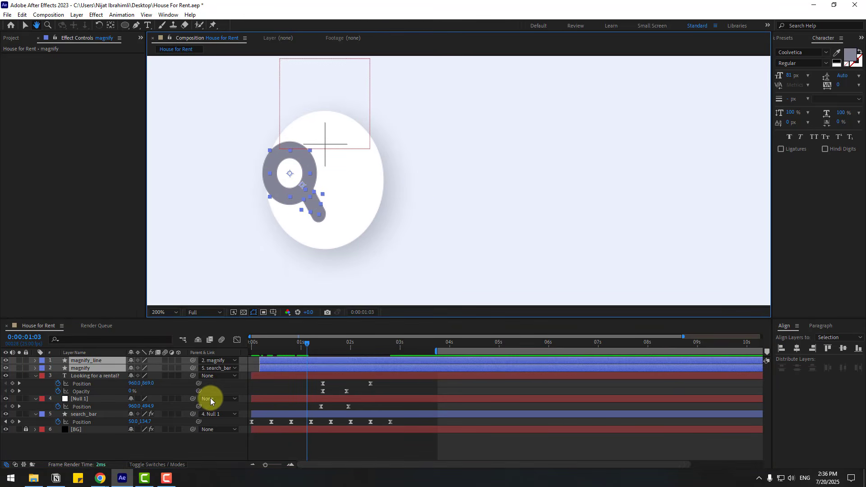
{"action": "left_click", "coordinate": [131, 451]}
{"action": "left_click", "coordinate": [91, 368]}
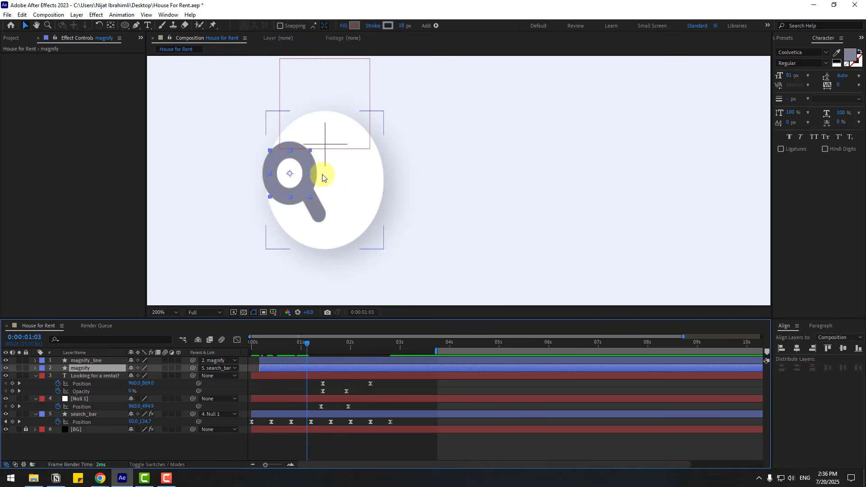
{"action": "left_click_drag", "start_coordinate": [306, 182], "coordinate": [339, 184]}
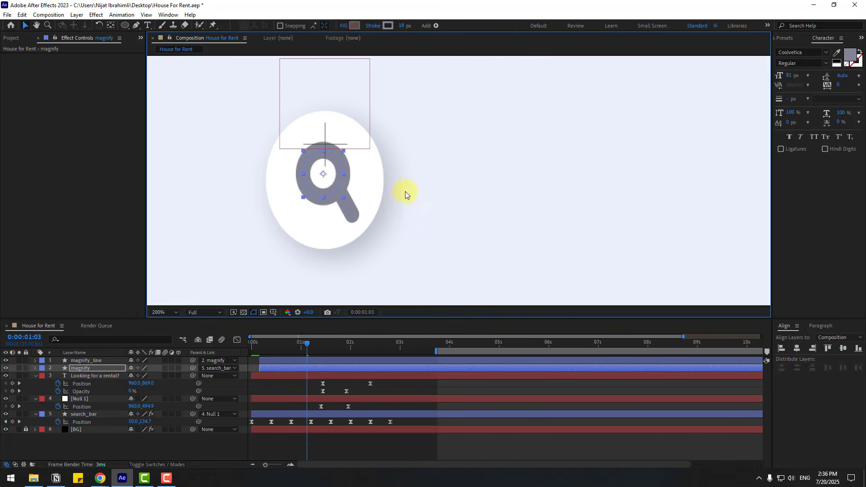
{"action": "scroll", "coordinate": [406, 191], "scroll_direction": "down", "scroll_amount": 2}
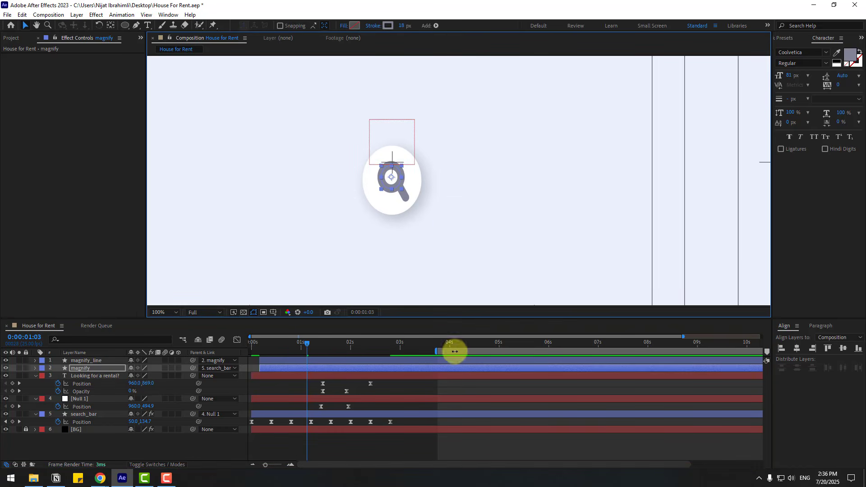
Shift the work area to begin at the composition start and preview the animation.
{"action": "left_click_drag", "start_coordinate": [454, 352], "coordinate": [667, 352]}
{"action": "scroll", "coordinate": [473, 227], "scroll_direction": "down", "scroll_amount": 2}
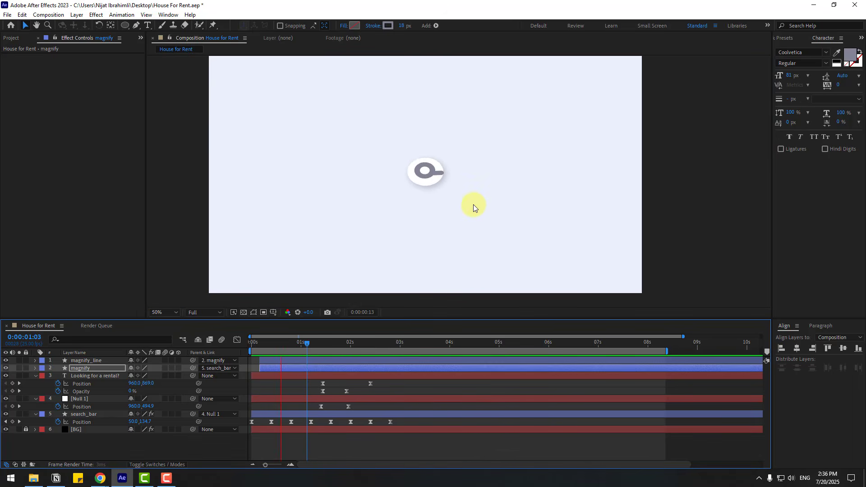
{"action": "key", "text": "space"}
Shift both magnifier layers to start at about 0:00:00:09 and preview their entrance.
{"action": "key", "text": "apostrophe"}
{"action": "left_click", "coordinate": [274, 360], "text": "shift"}
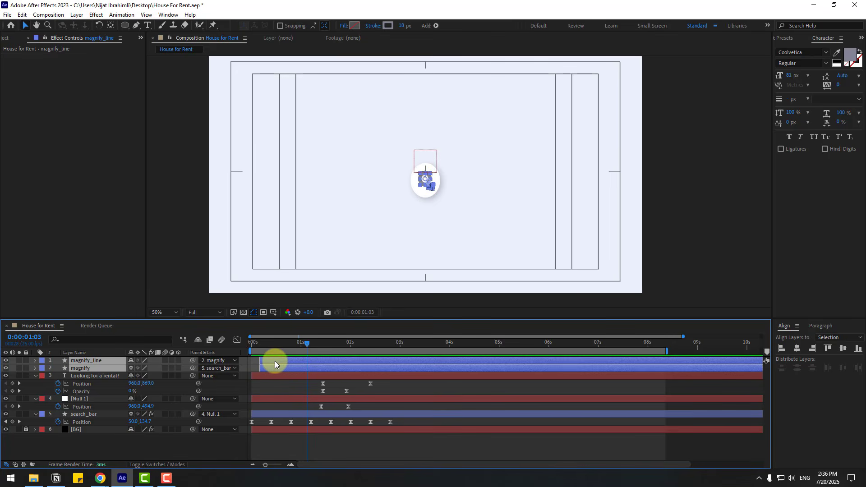
{"action": "left_click_drag", "start_coordinate": [274, 361], "coordinate": [291, 358]}
{"action": "key", "text": "space"}
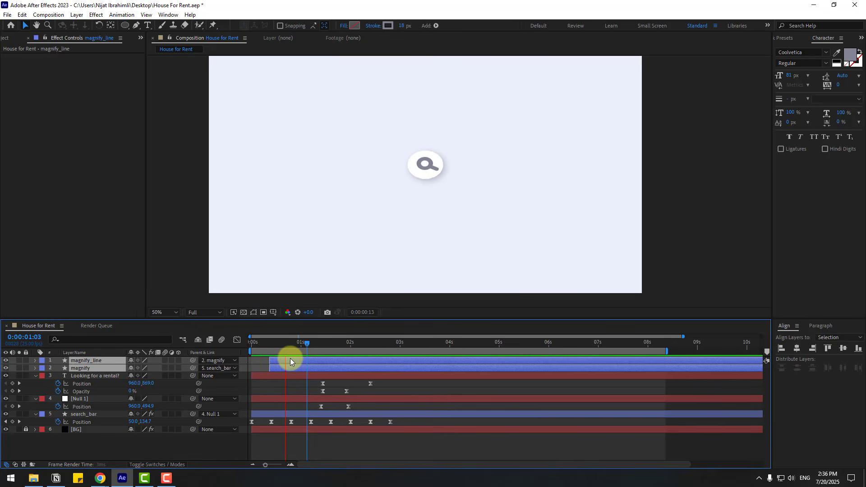
{"action": "key", "text": "space"}
{"action": "left_click", "coordinate": [280, 386]}
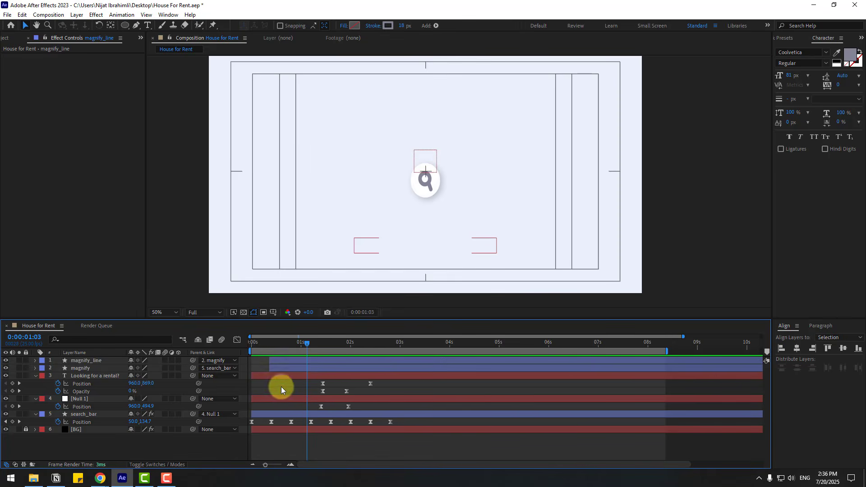
Keyframe the magnify layer's Position at about 0:00:01:11, and set its X to 343.9 at 0:00:01:21.
{"action": "left_click", "coordinate": [76, 370]}
{"action": "key", "text": "p"}
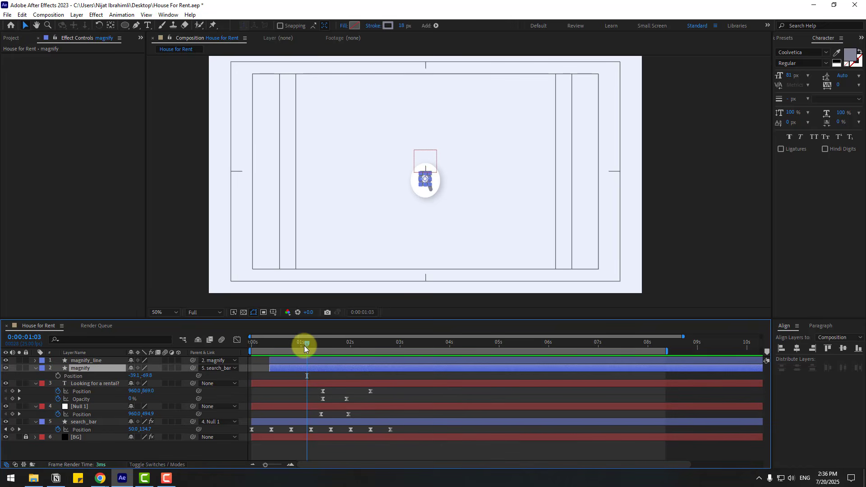
{"action": "left_click_drag", "start_coordinate": [304, 345], "coordinate": [342, 349]}
{"action": "left_click", "coordinate": [58, 376]}
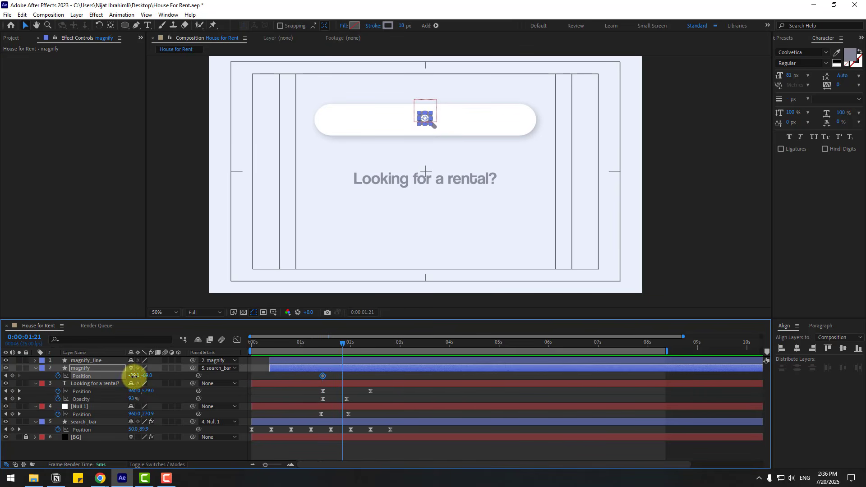
{"action": "left_click_drag", "start_coordinate": [134, 375], "coordinate": [266, 377]}
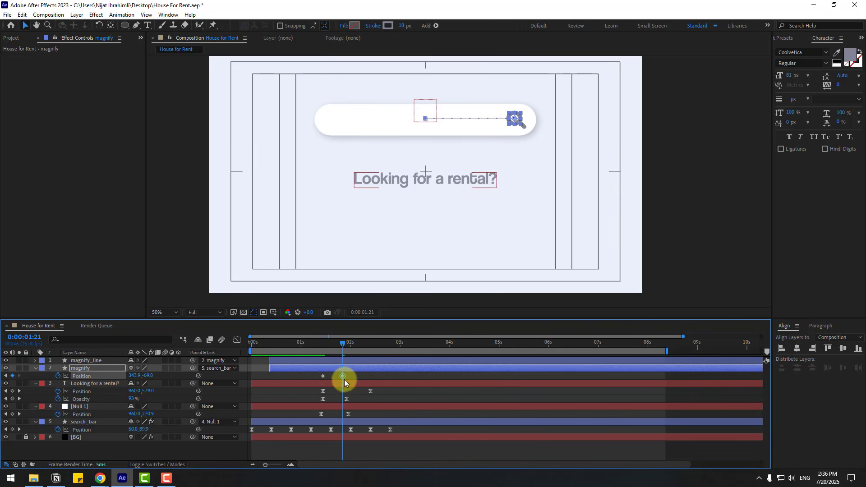
Apply Easy Ease to both Position keyframes of the magnify layer and preview the slide across the bar.
{"action": "right_click", "coordinate": [323, 378]}
{"action": "mouse_move", "coordinate": [361, 367]}
{"action": "left_click", "coordinate": [349, 347]}
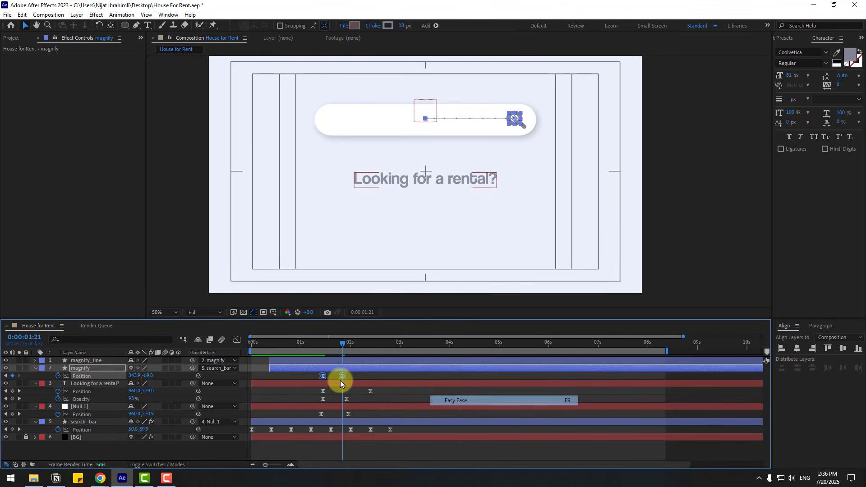
{"action": "left_click", "coordinate": [347, 378]}
{"action": "key", "text": "space"}
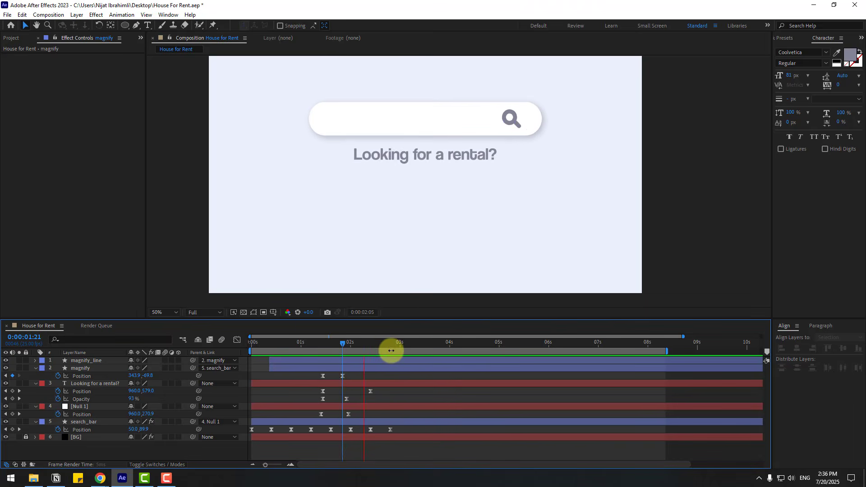
{"action": "key", "text": "space"}
Delay magnify's second Position keyframe to about 0:00:02:00, reshape its speed curve to peak early with a long slow-down, and preview.
{"action": "left_click_drag", "start_coordinate": [342, 375], "coordinate": [351, 376]}
{"action": "left_click", "coordinate": [237, 340]}
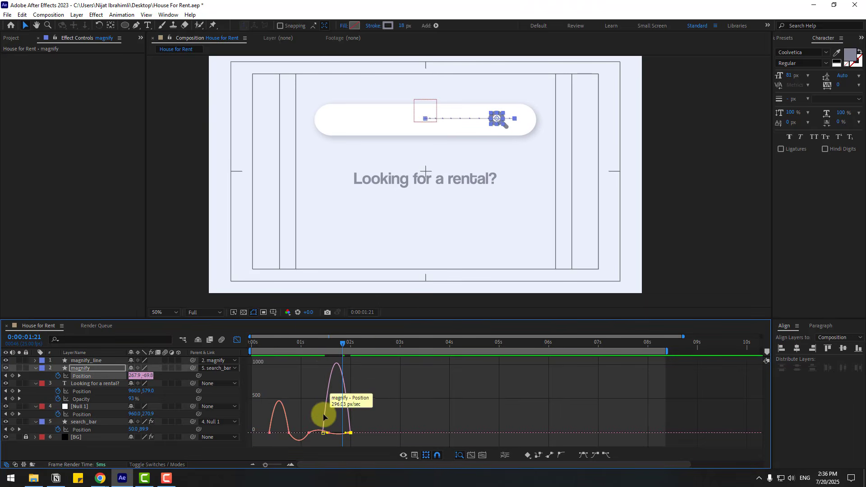
{"action": "key", "text": "equal"}
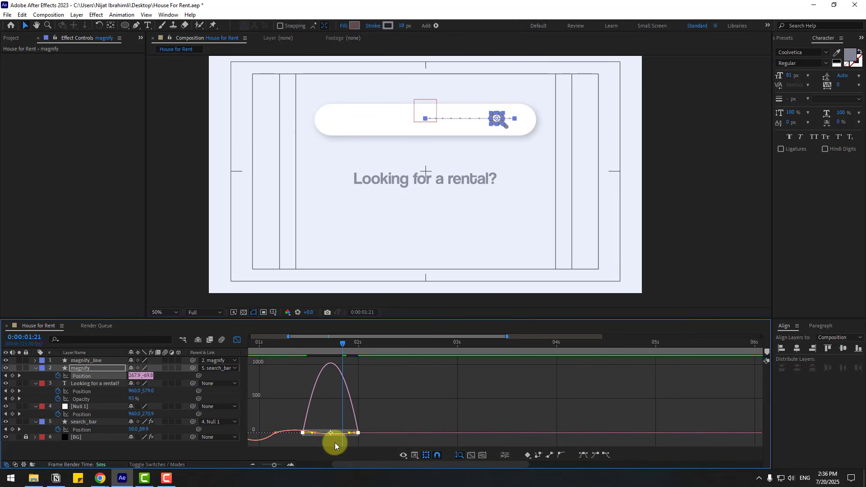
{"action": "left_click_drag", "start_coordinate": [350, 435], "coordinate": [340, 436]}
{"action": "key", "text": "minus"}
{"action": "key", "text": "space"}
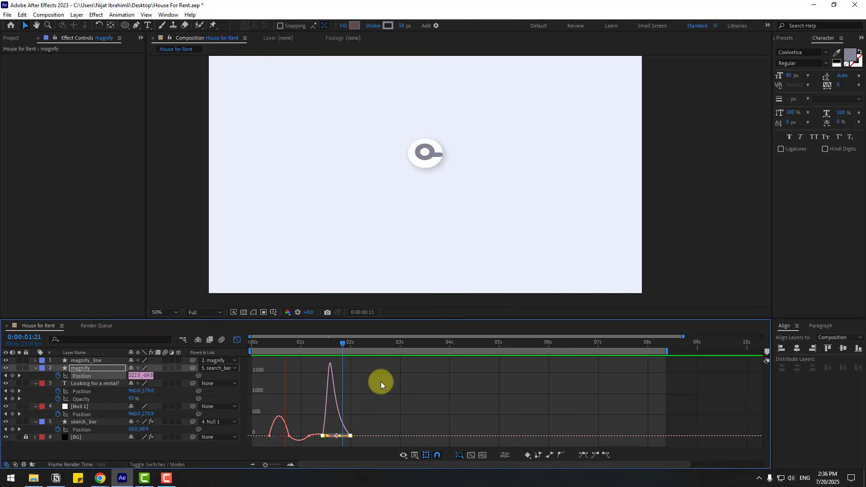
{"action": "key", "text": "space"}
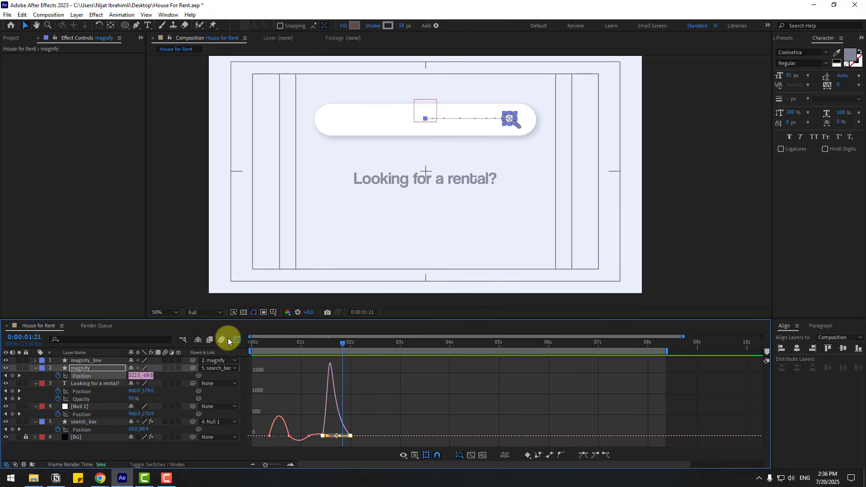
Move magnify's final Position keyframe to 0:00:02:03 and preview the whole animation.
{"action": "left_click", "coordinate": [237, 340]}
{"action": "left_click_drag", "start_coordinate": [360, 377], "coordinate": [354, 378]}
{"action": "key", "text": "space"}
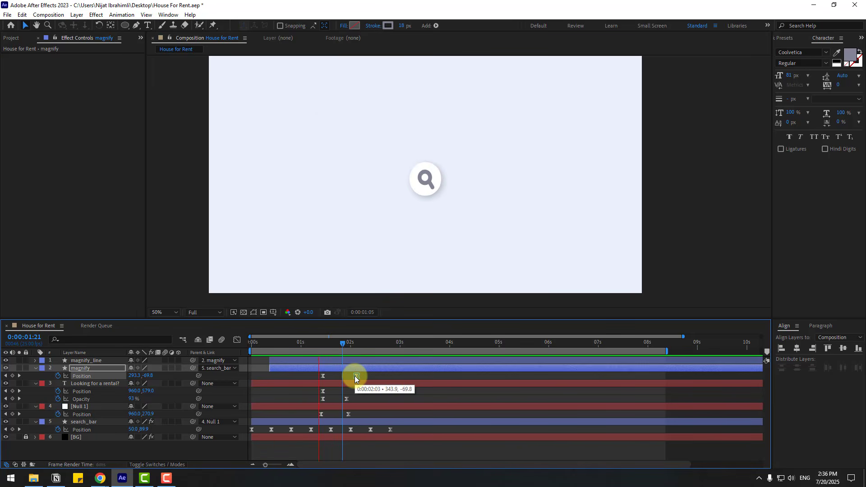
{"action": "left_click", "coordinate": [355, 376]}
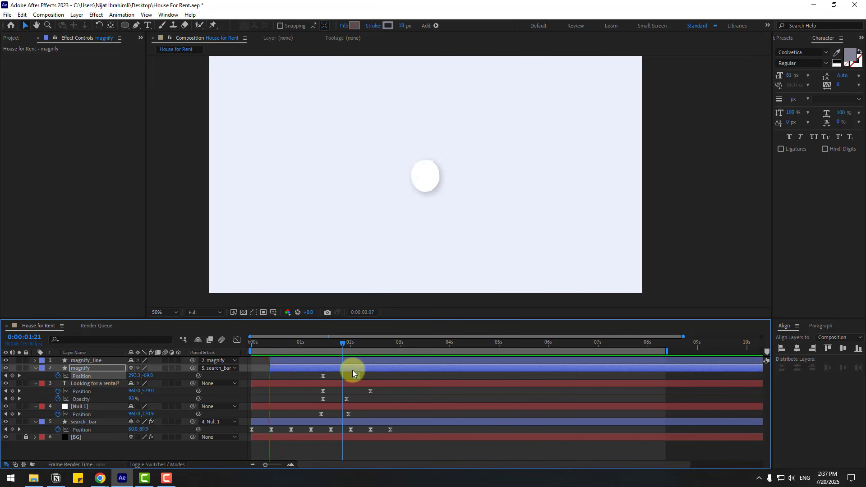
{"action": "scroll", "coordinate": [491, 254], "scroll_direction": "down", "scroll_amount": 2}
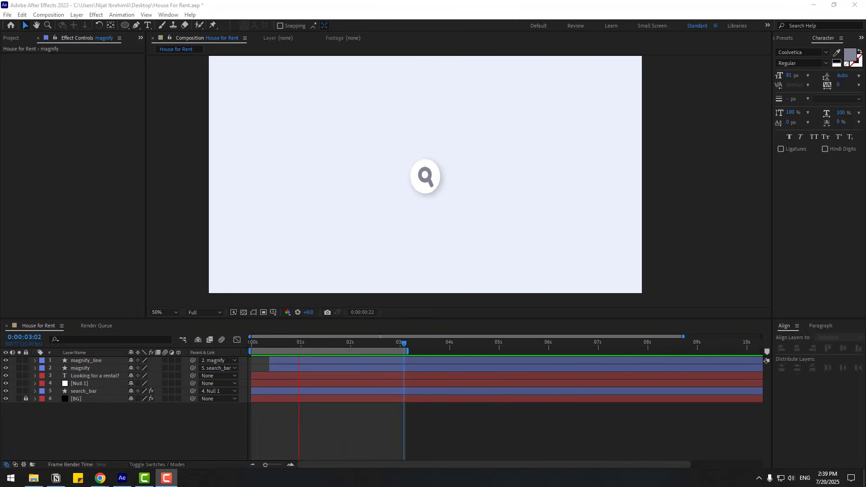